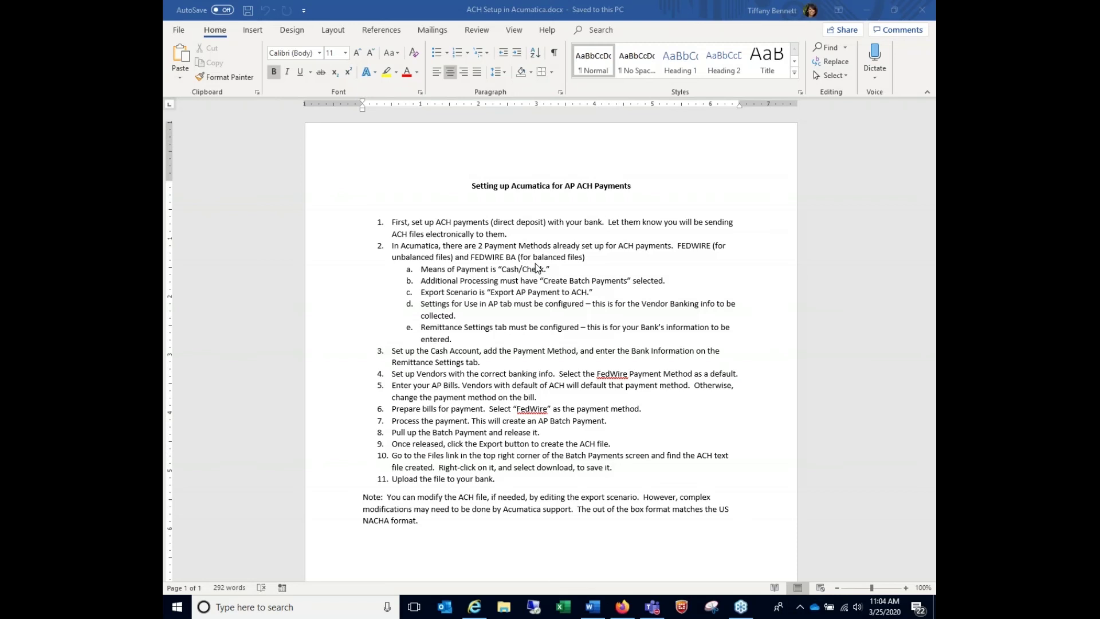
Minimize the Word ACH notes to reveal Acumatica's Banking full menu
click(867, 10)
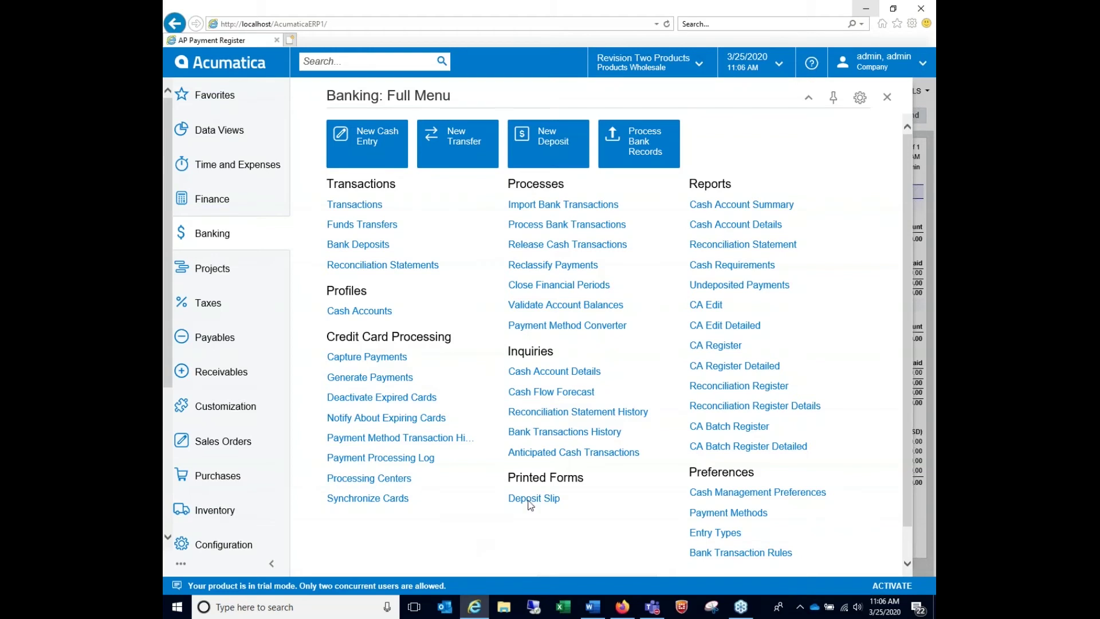
scroll(912, 182, down, 2)
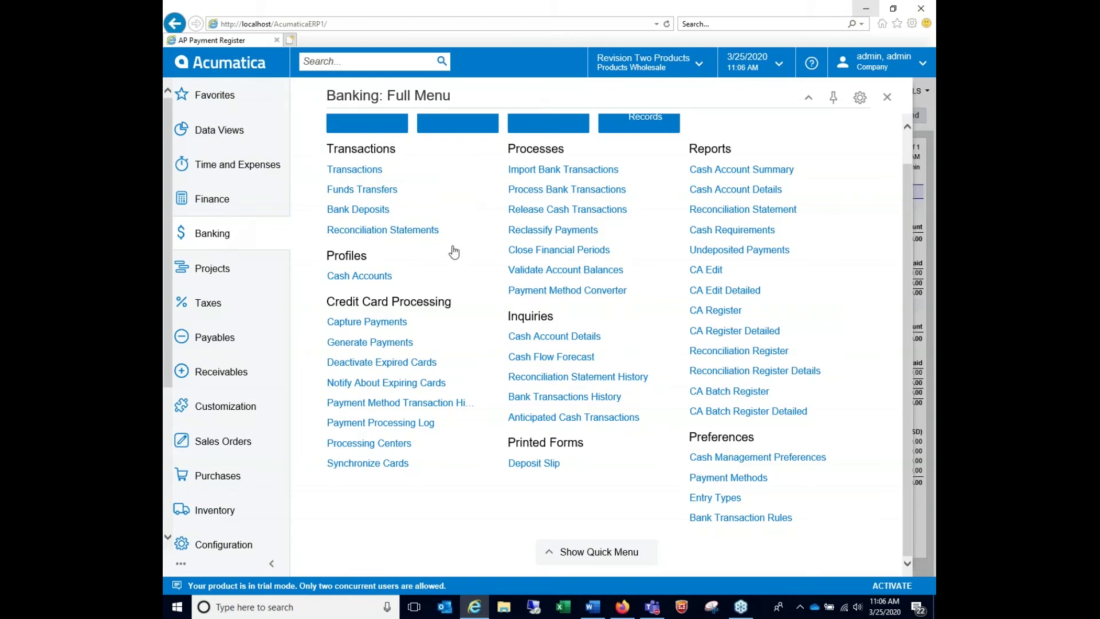
Sign back in with the admin account after the expired session and reopen the Banking quick menu
click(762, 480)
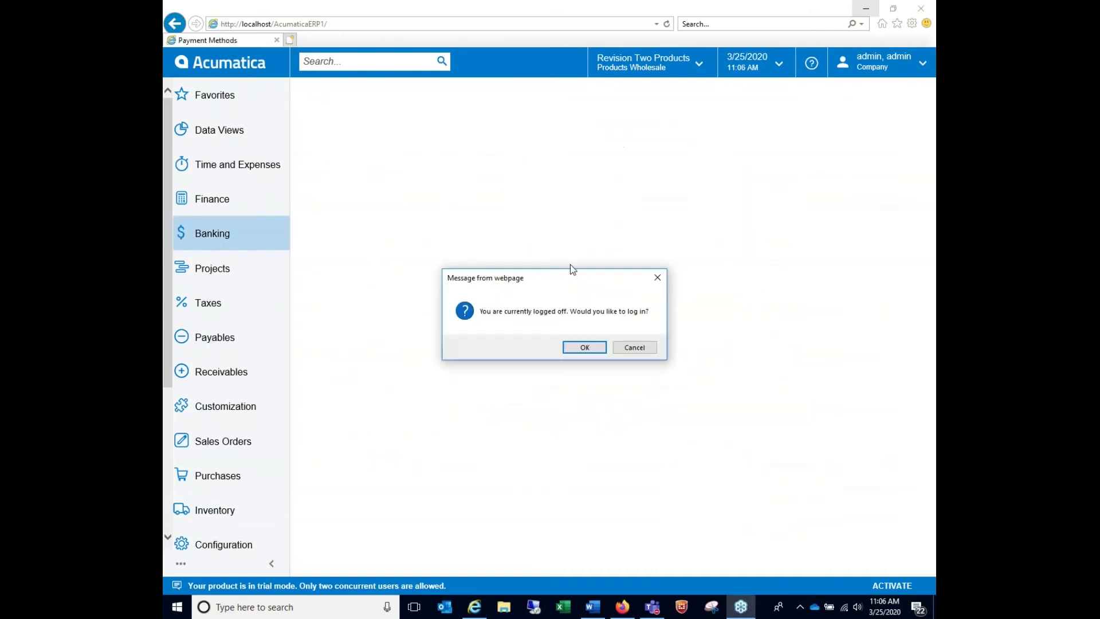
click(583, 347)
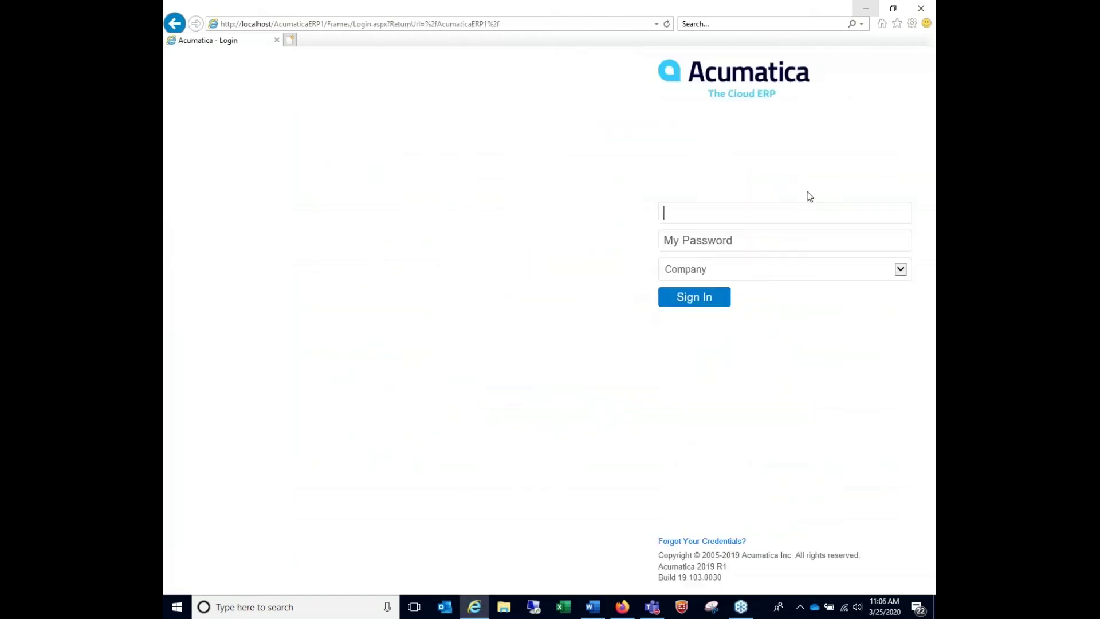
text(admin)
key(Tab)
text(123*********)
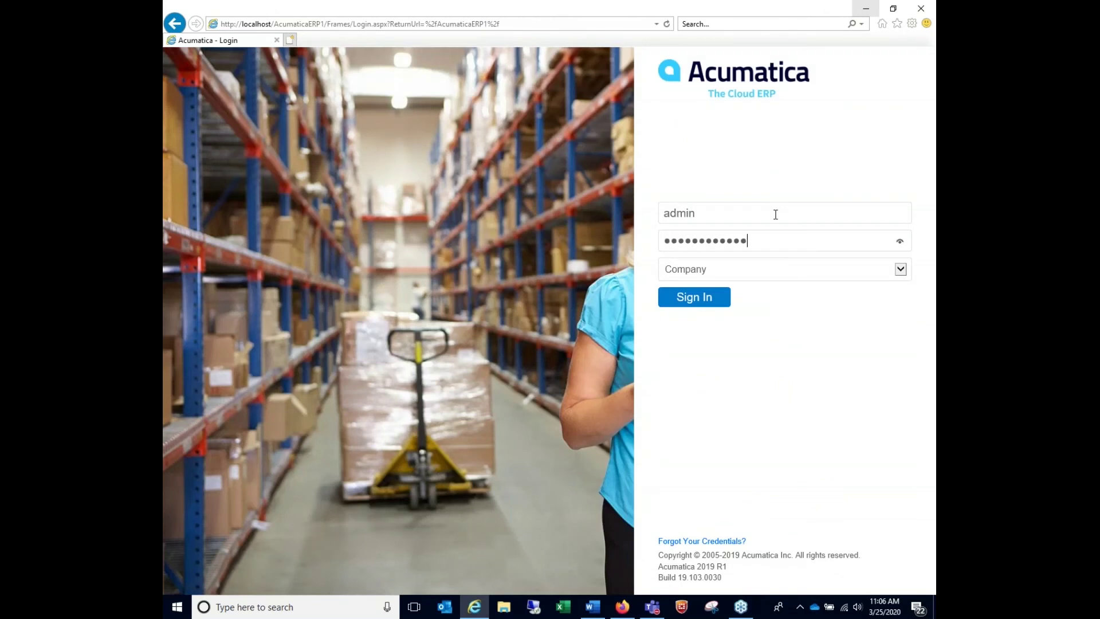
click(670, 292)
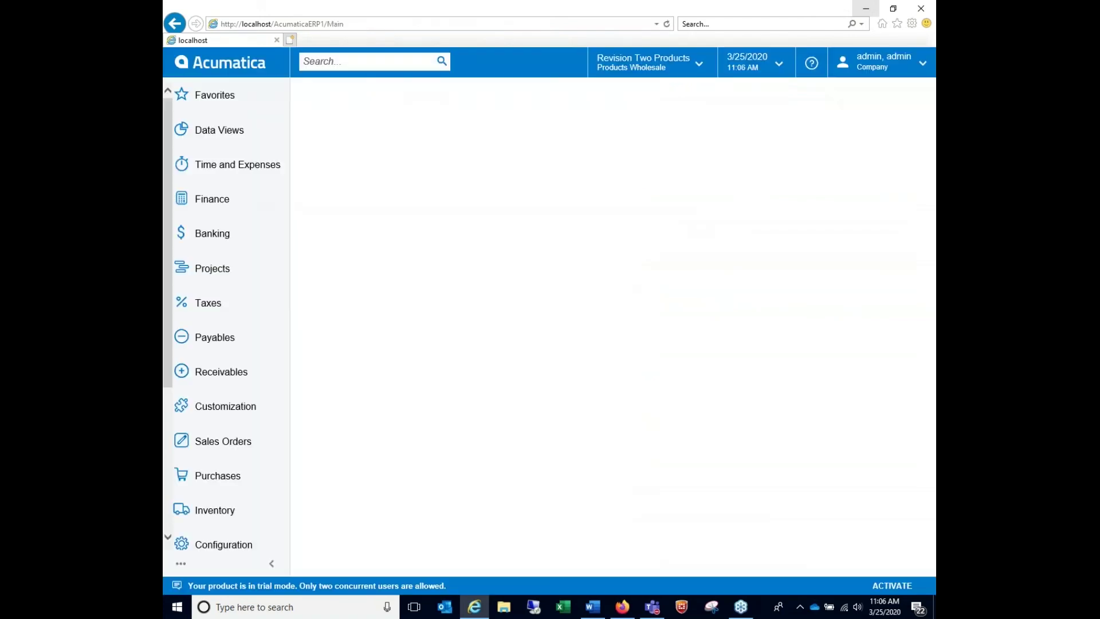
click(243, 234)
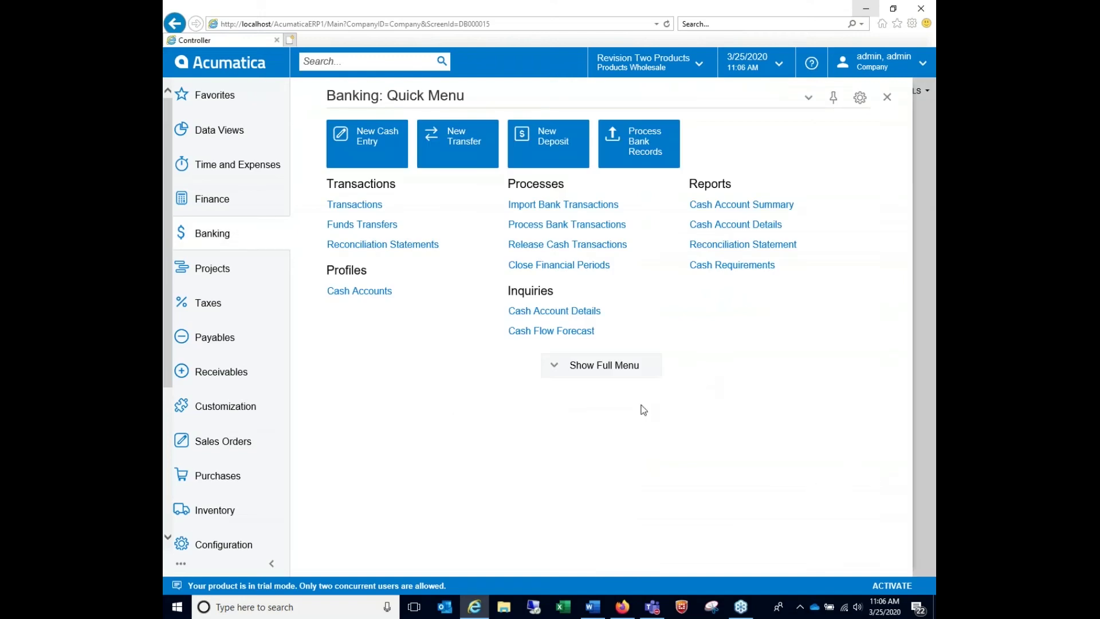
From Banking's full menu, go to Payment Methods and open the FEDWIRE record
click(643, 367)
click(687, 512)
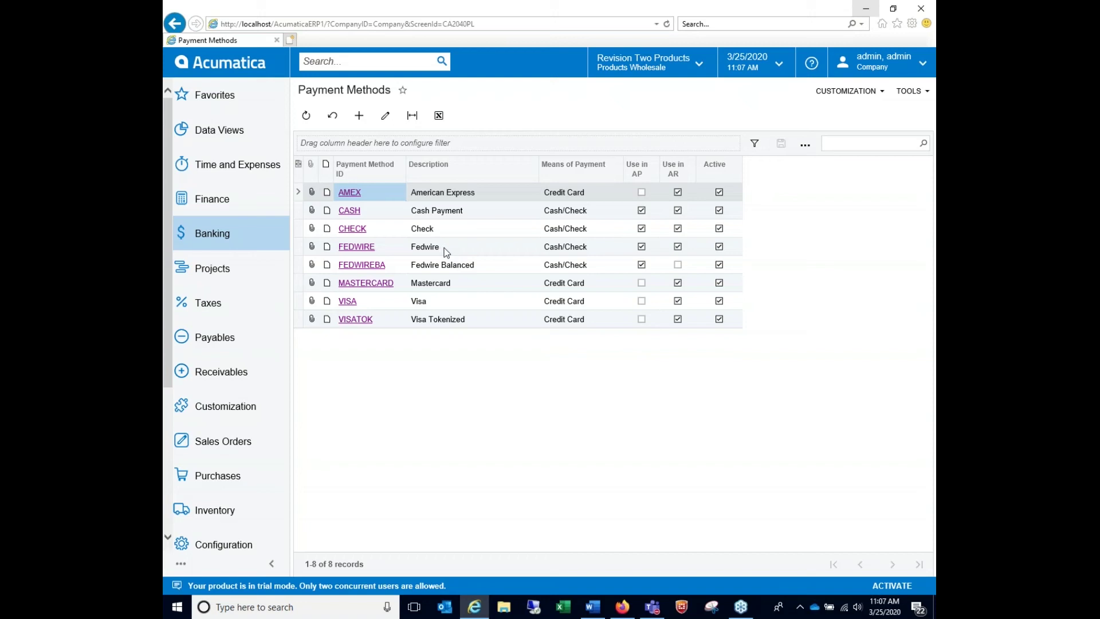
click(361, 248)
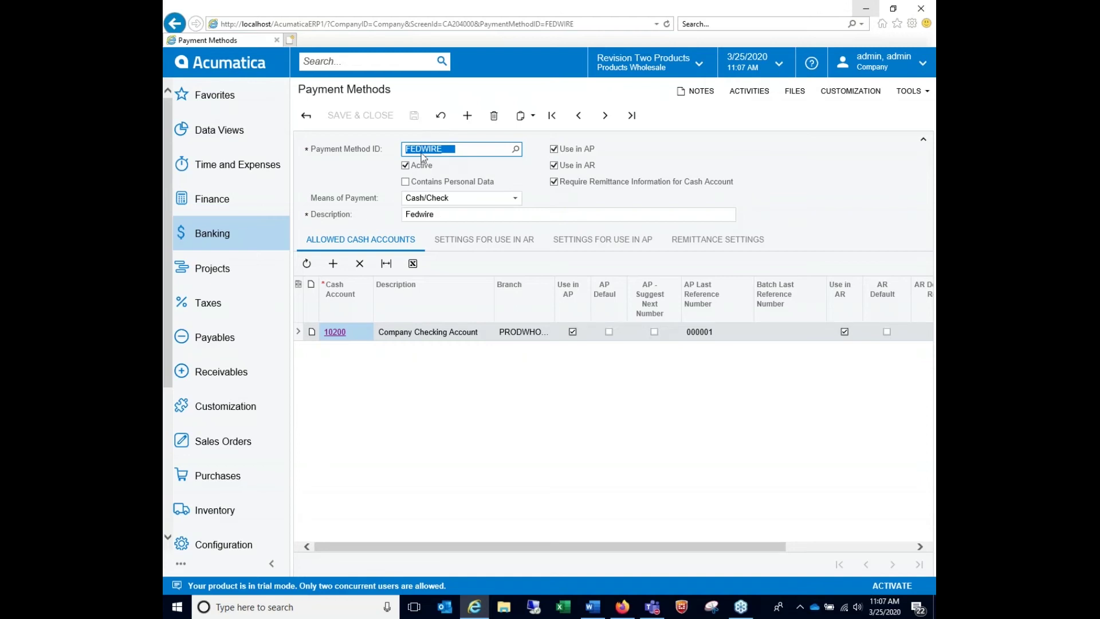
Keep Cash/Check as FEDWIRE's means of payment and bring up its AP settings
click(516, 199)
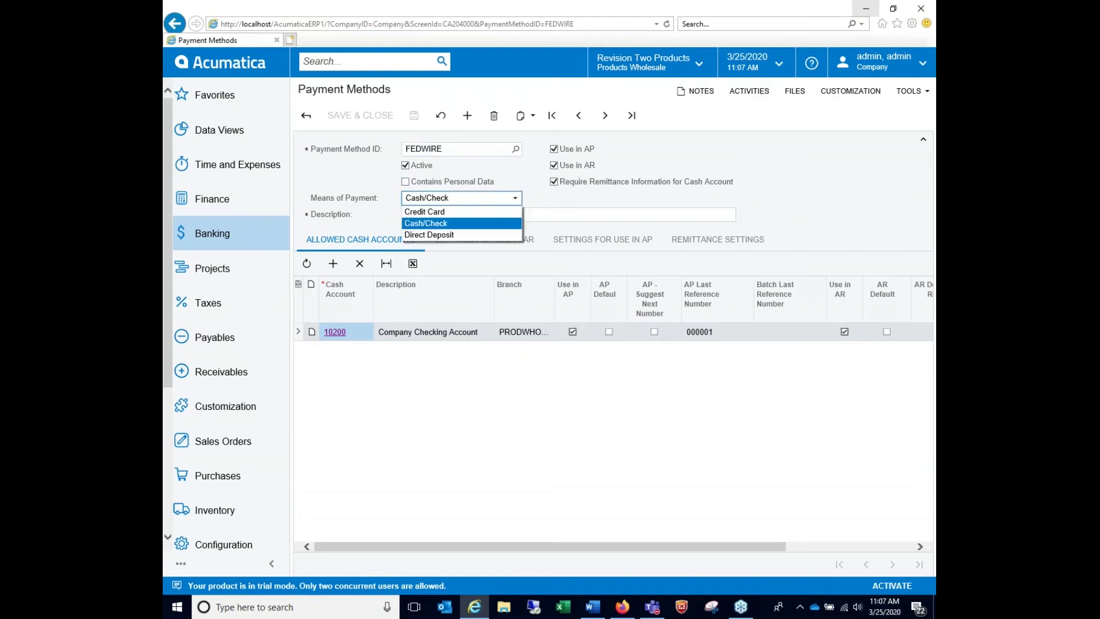
click(479, 226)
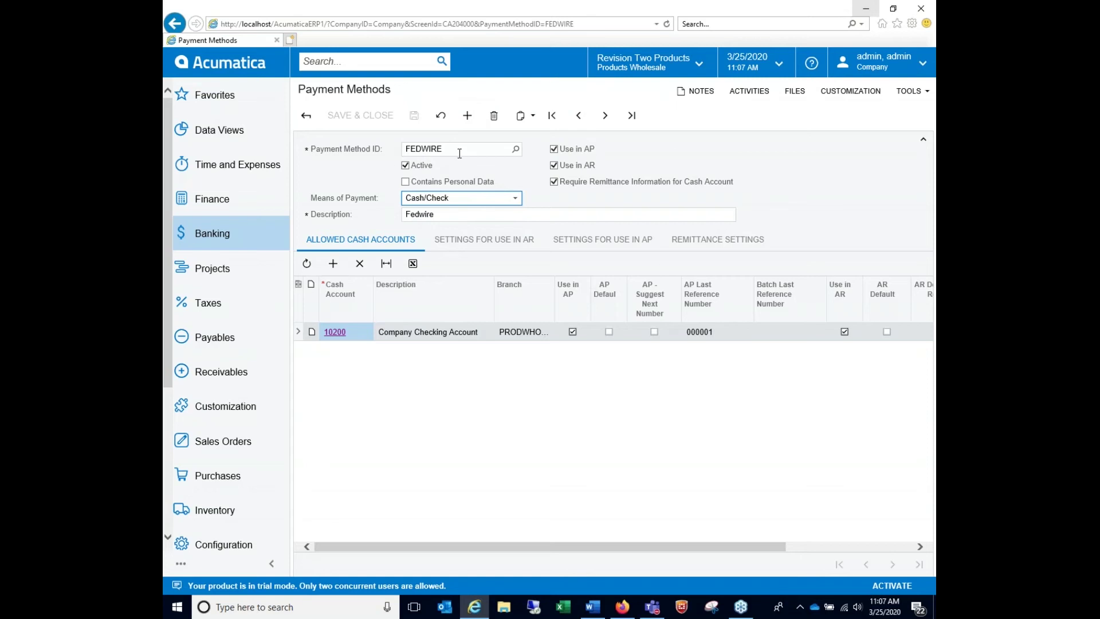
click(516, 199)
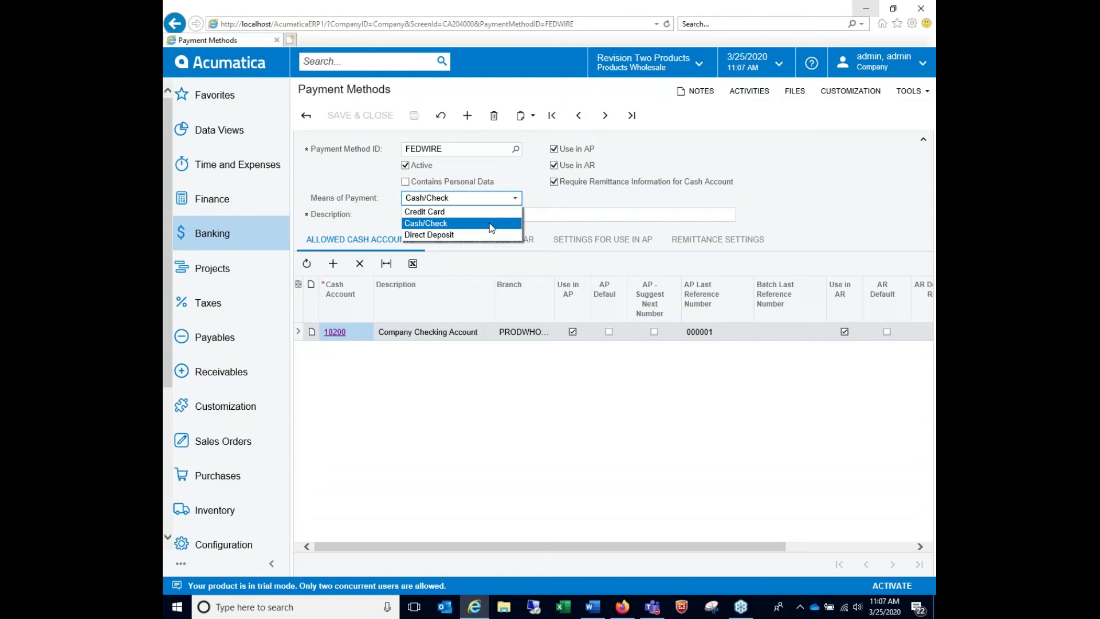
click(491, 228)
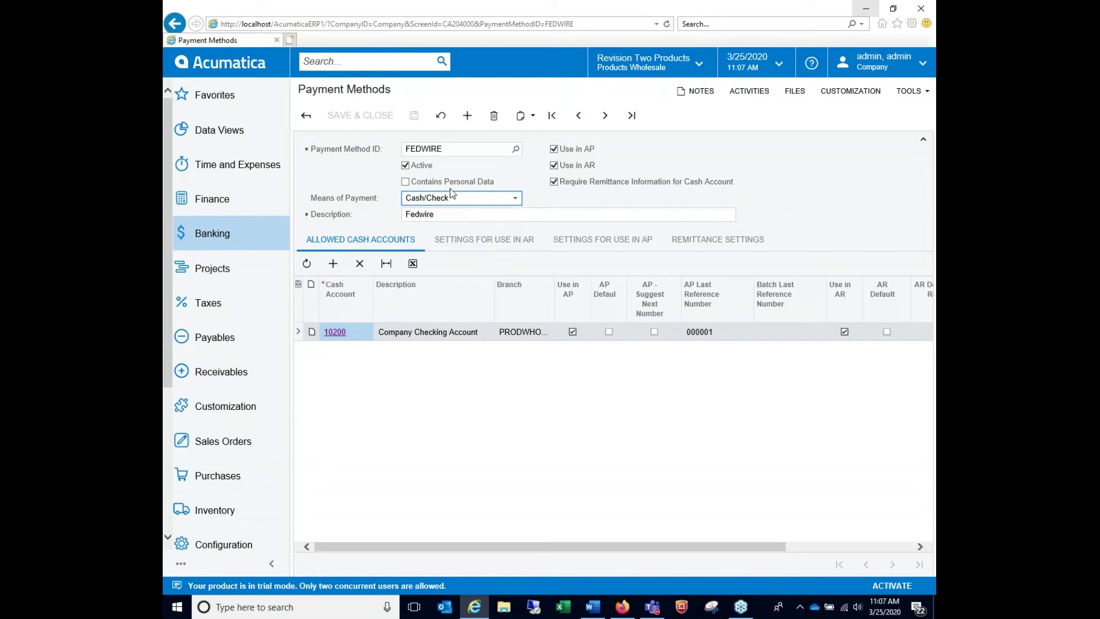
click(471, 214)
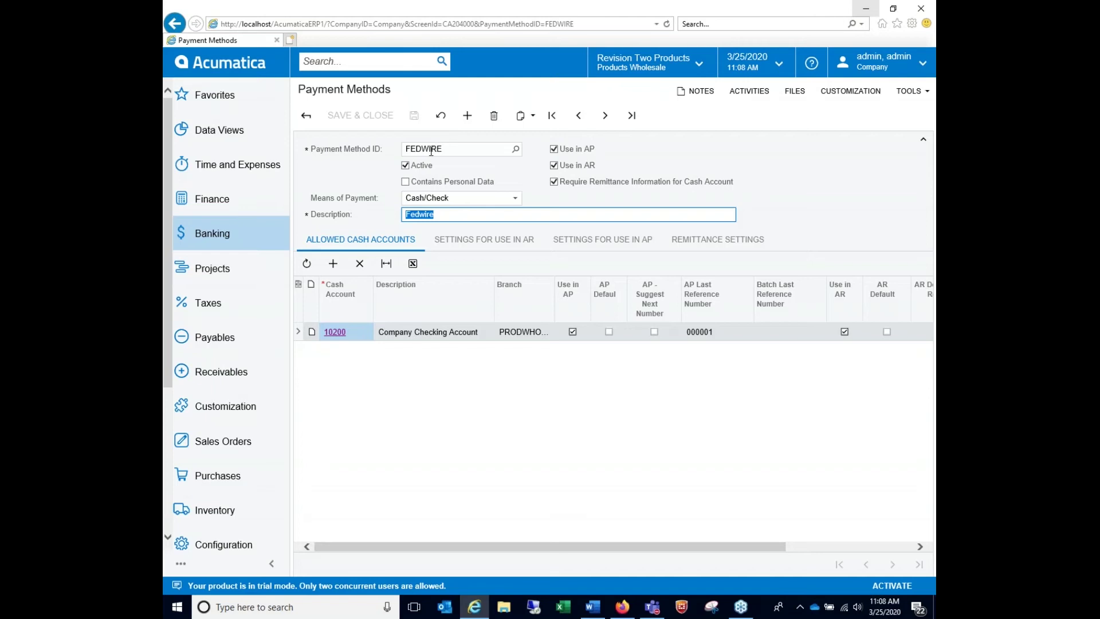
click(629, 245)
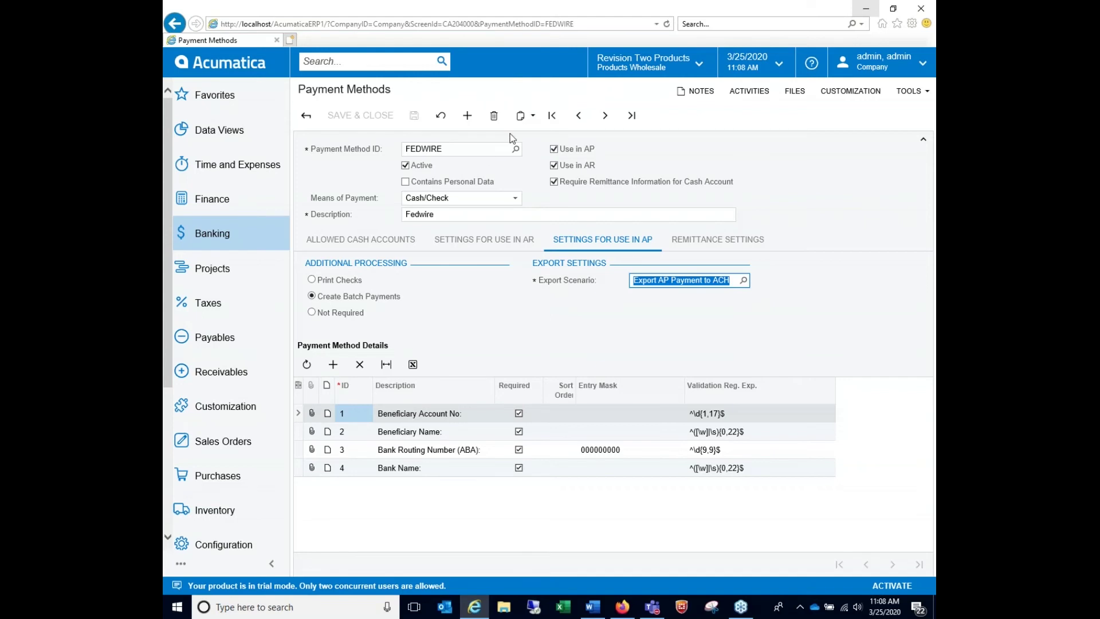
Copy the FEDWIRE record and review its Export AP Payment to ACH scenario and detail validation patterns
click(529, 121)
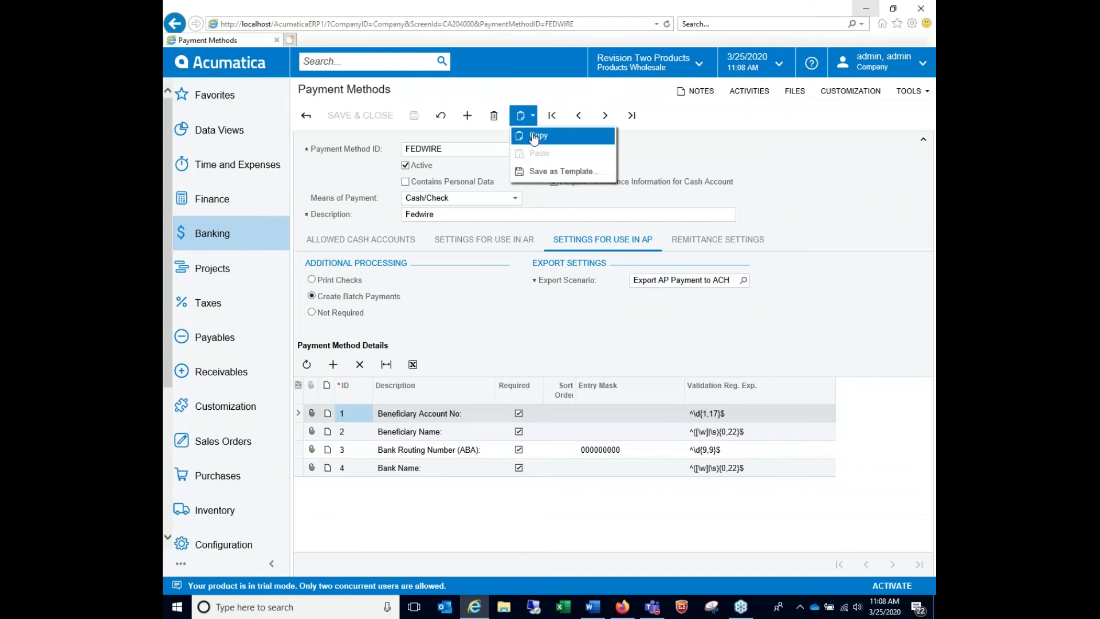
click(533, 138)
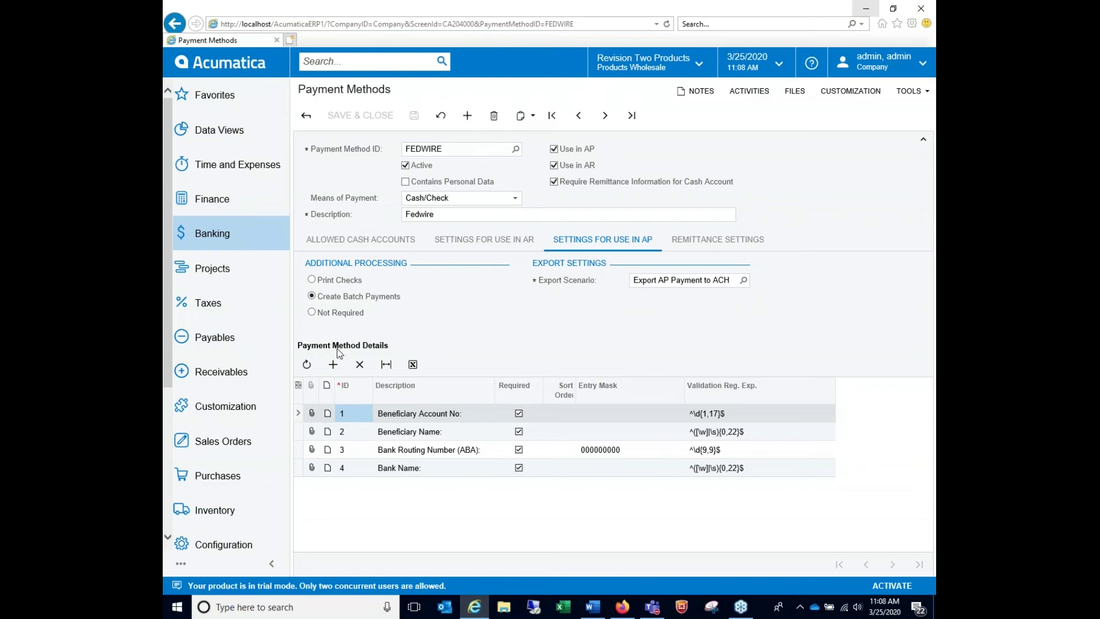
click(434, 415)
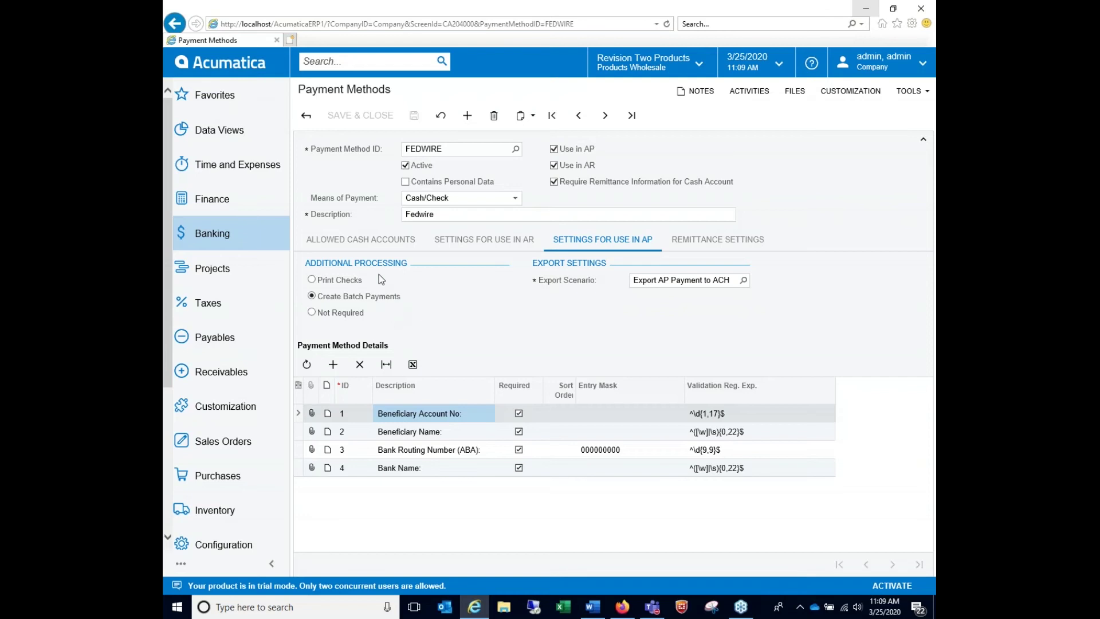
click(674, 280)
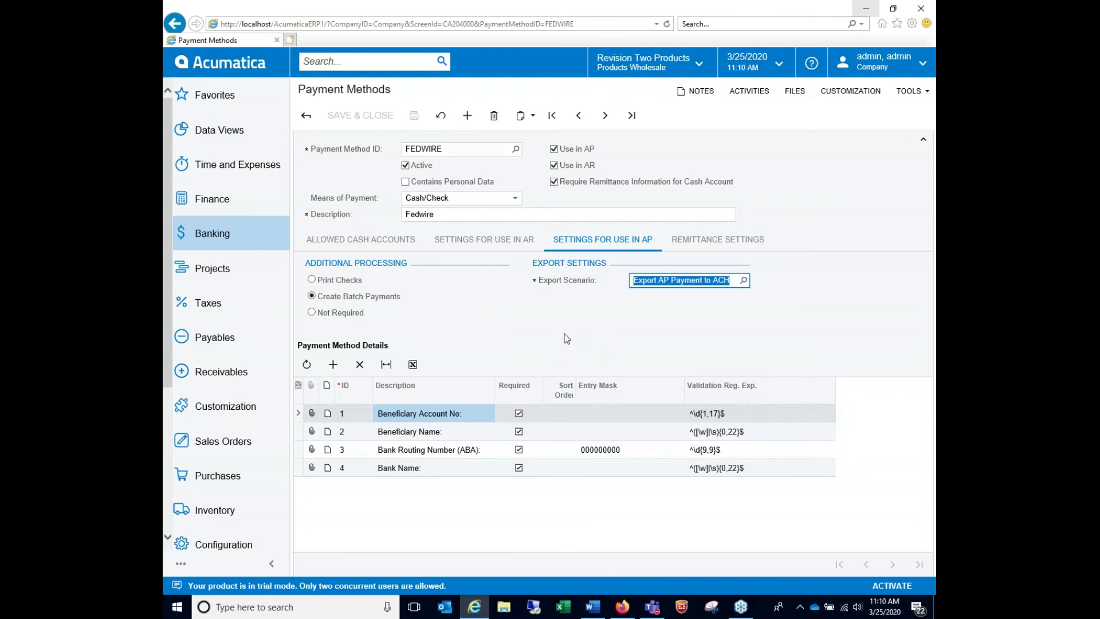
click(744, 414)
click(755, 430)
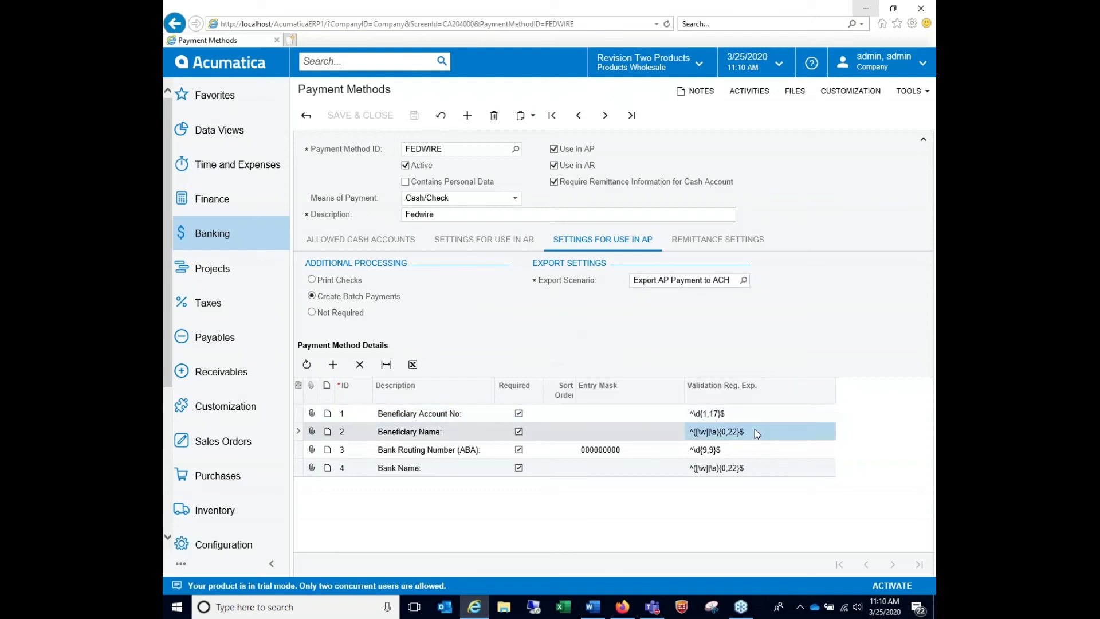
click(748, 451)
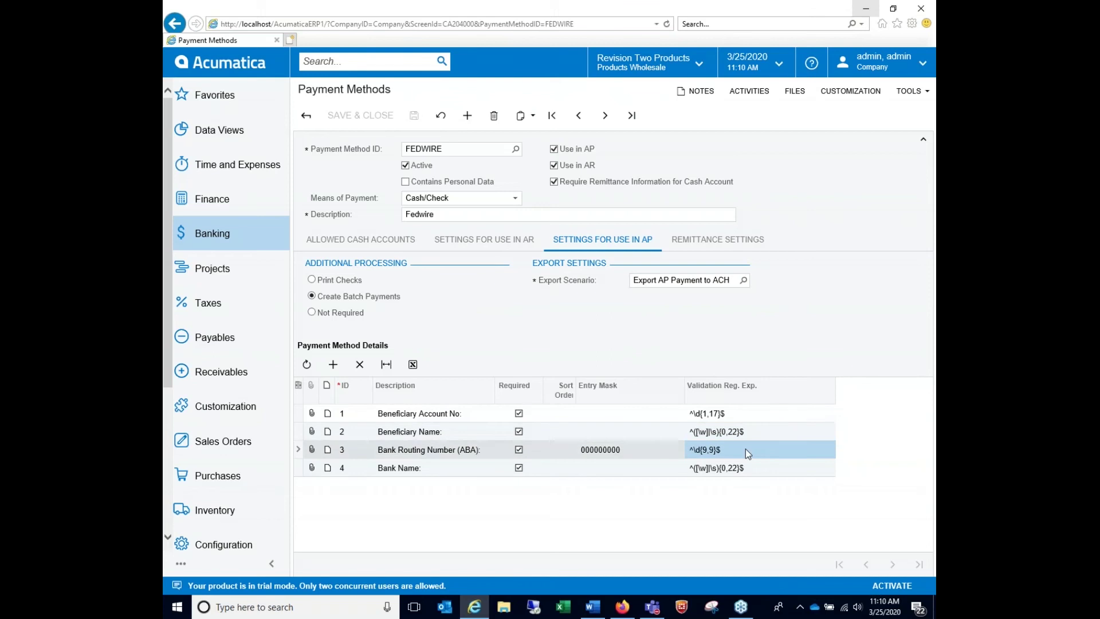
click(746, 468)
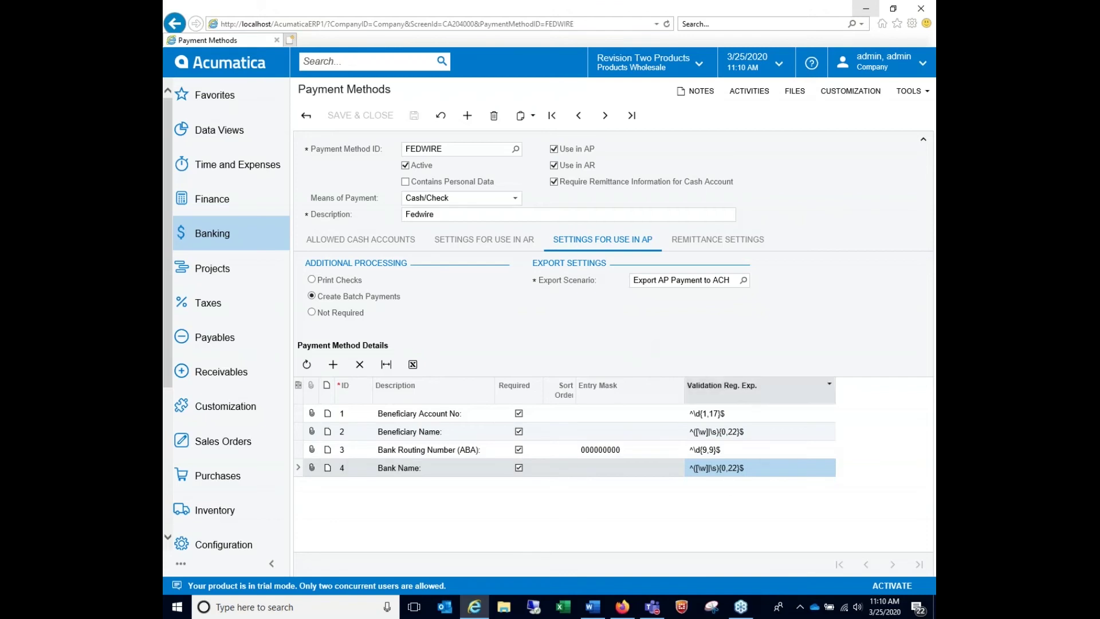
Compare the remittance details, including Company ID and Company ID Type, against the AP validation patterns
click(736, 241)
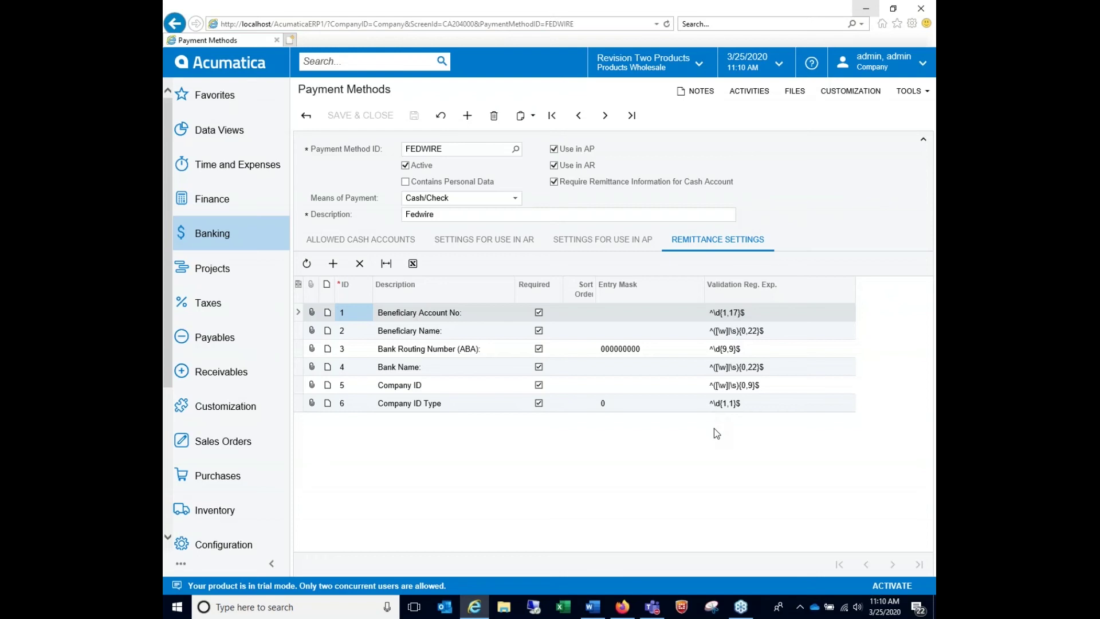
click(595, 248)
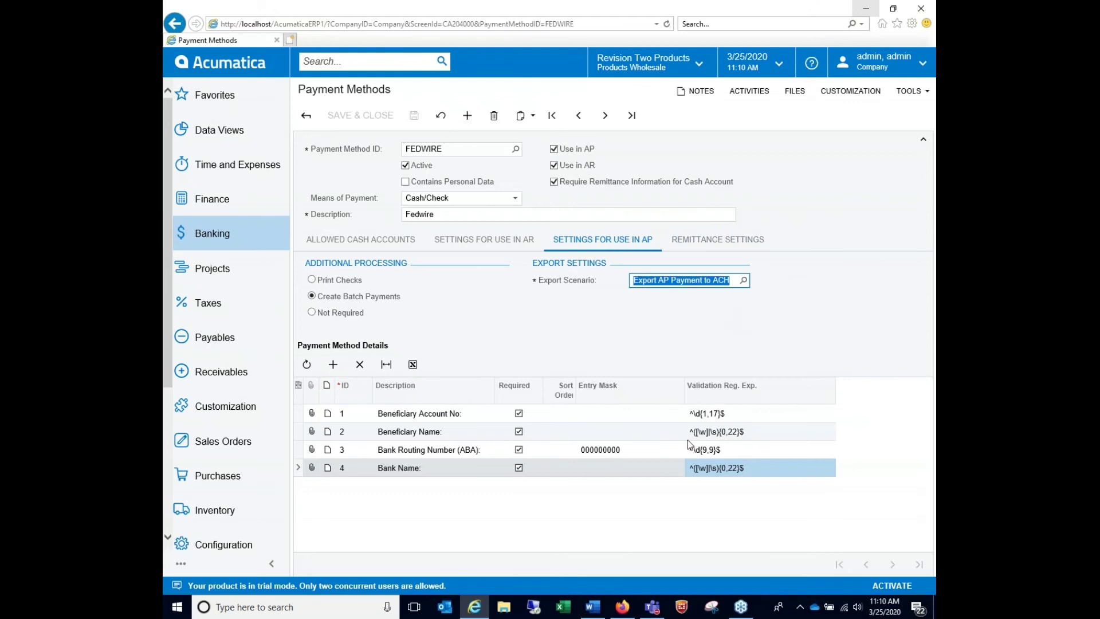
click(711, 416)
click(712, 433)
click(712, 453)
click(709, 471)
click(714, 416)
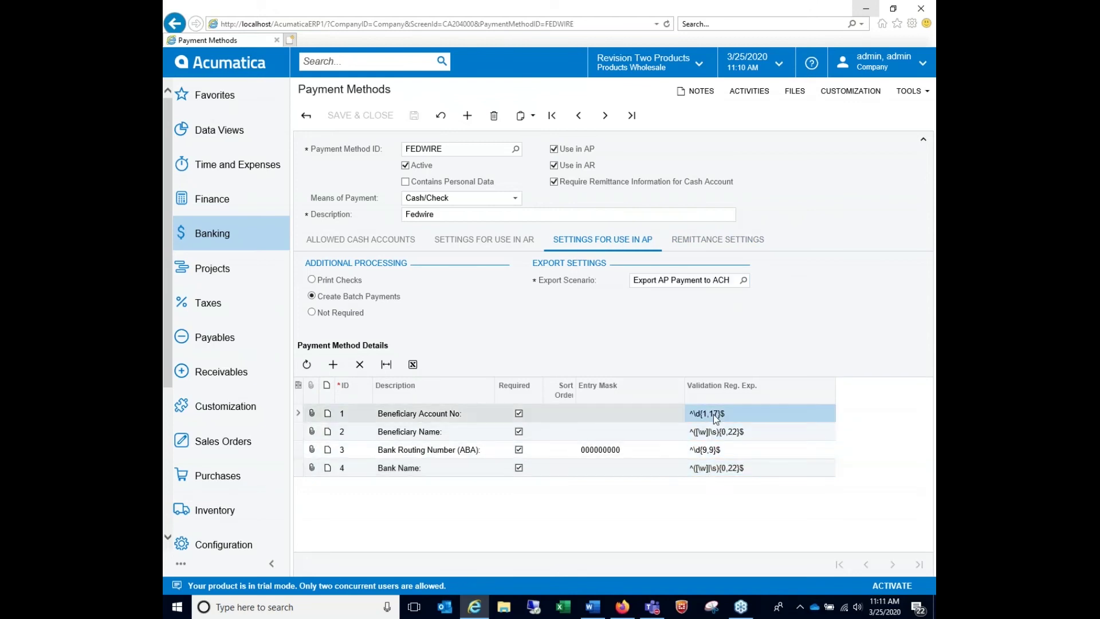
click(727, 247)
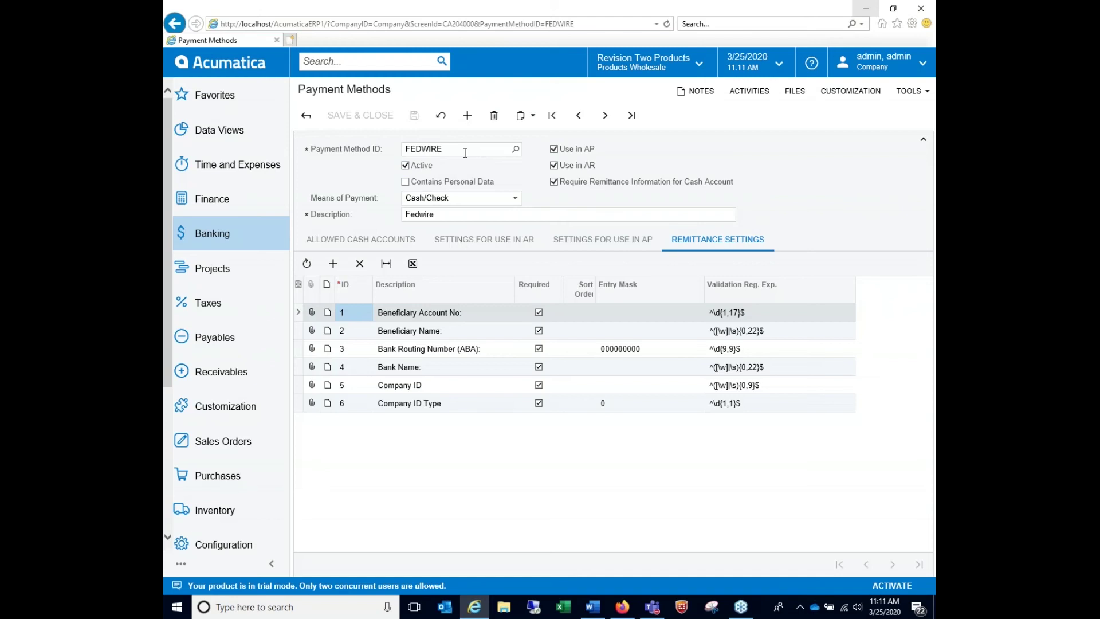
click(253, 245)
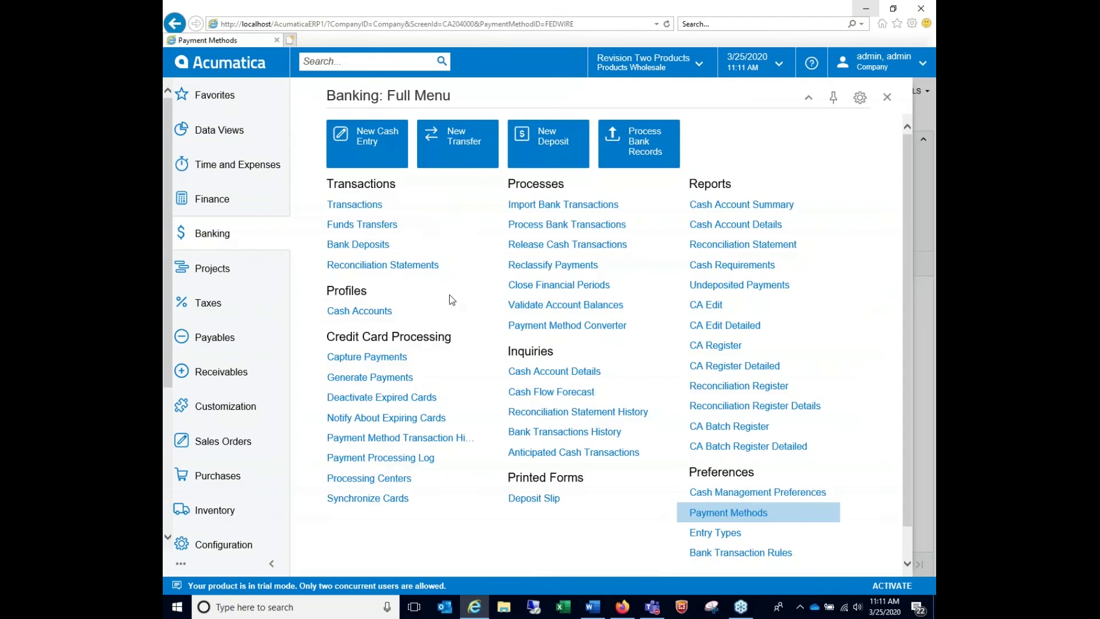
click(383, 313)
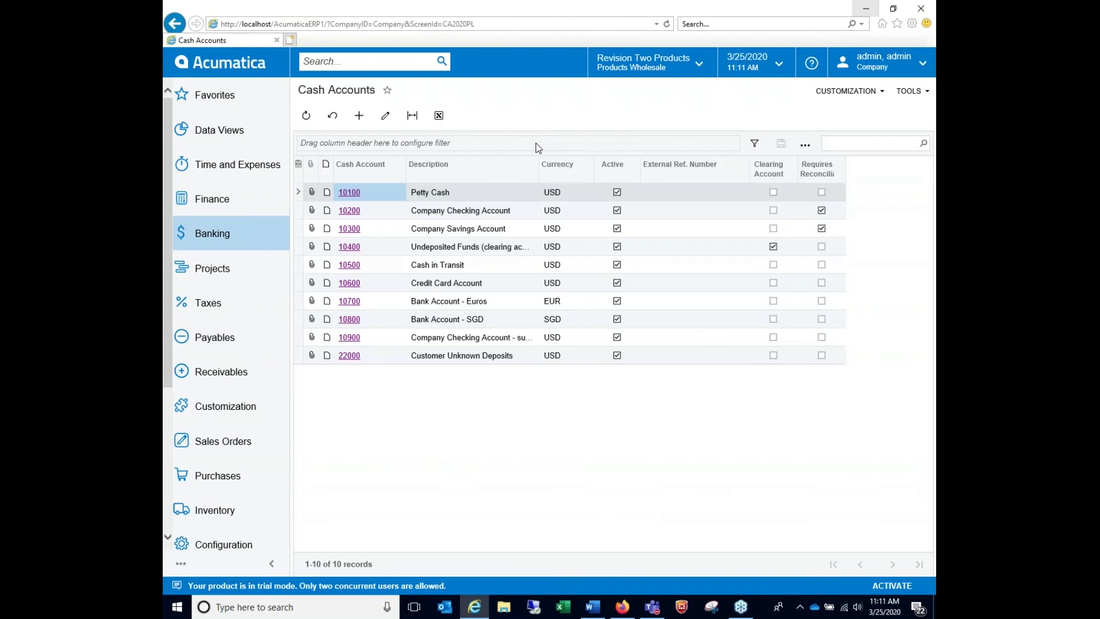
click(350, 211)
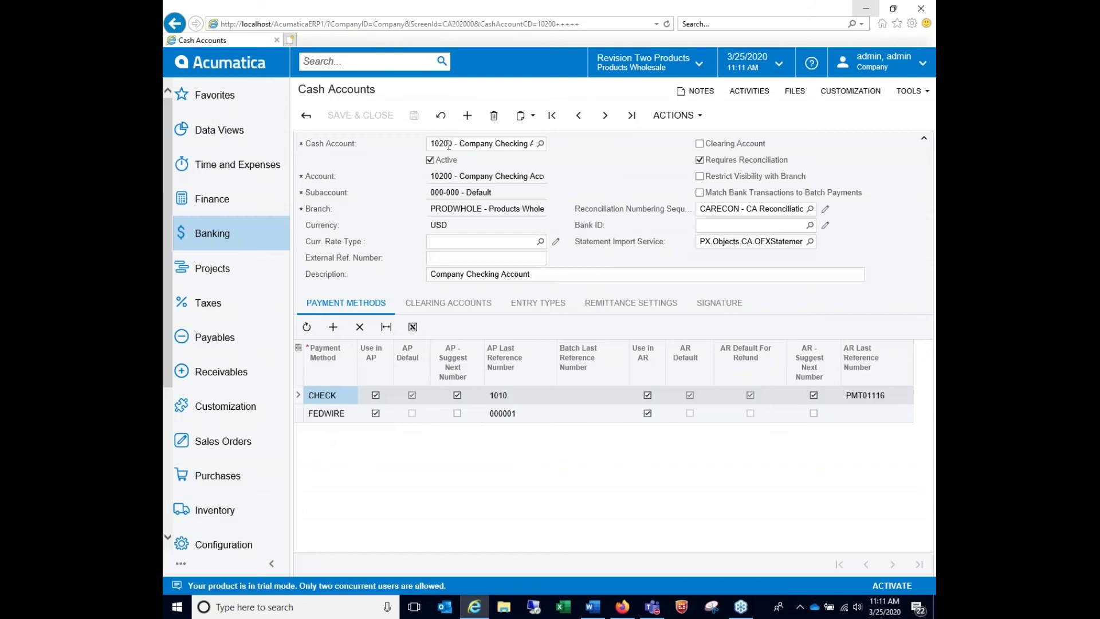
click(626, 310)
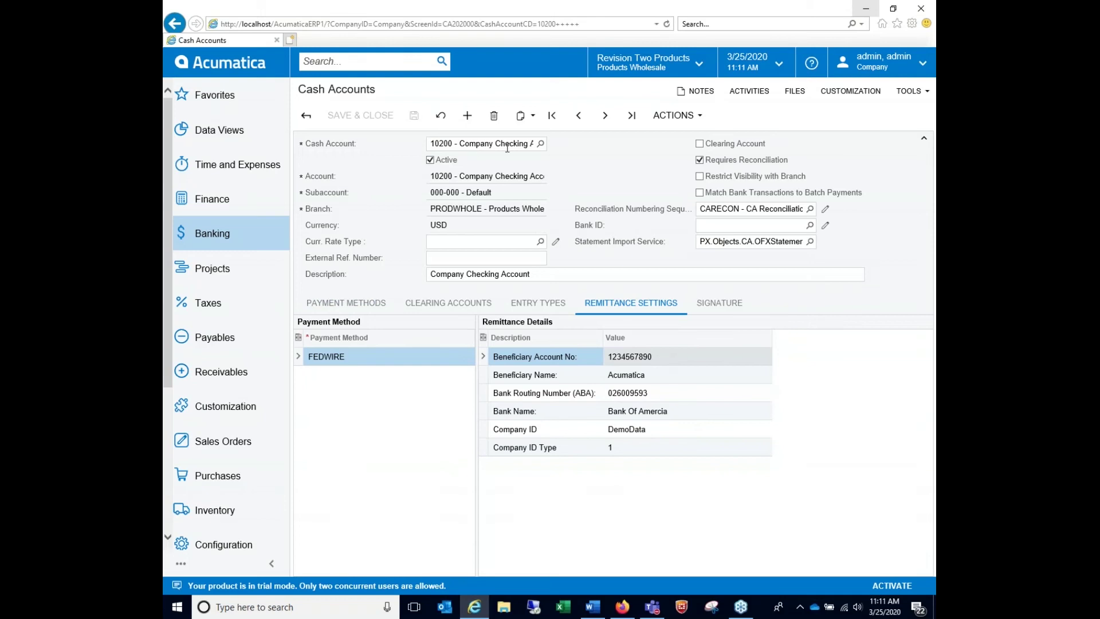
click(657, 355)
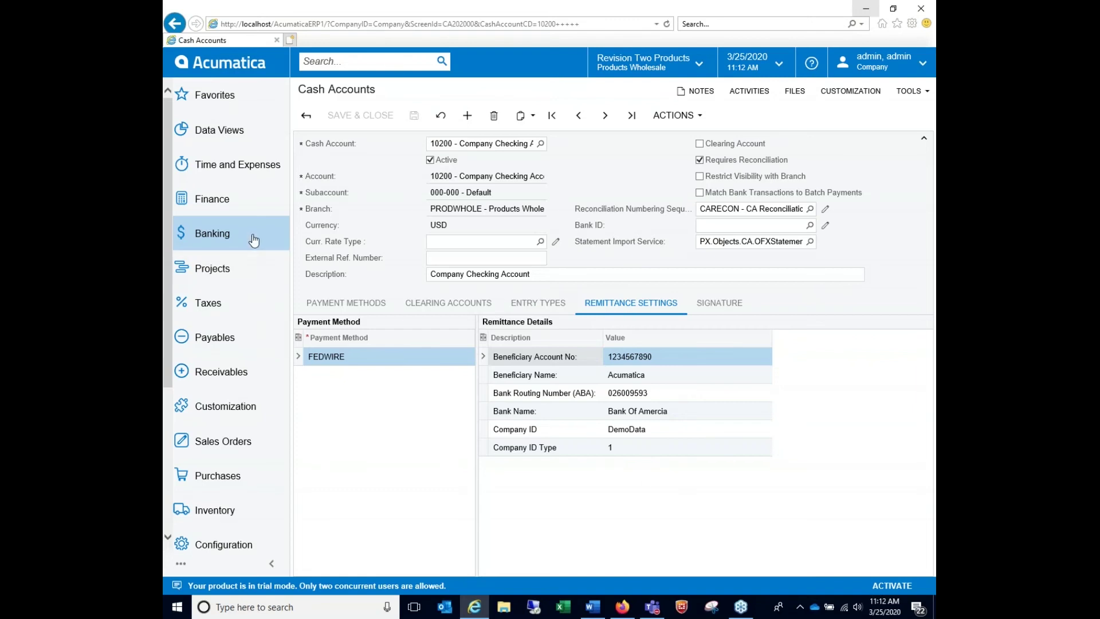
Find vendor ACHTEST by searching 'test' in Vendors and show its Payment Settings
click(238, 342)
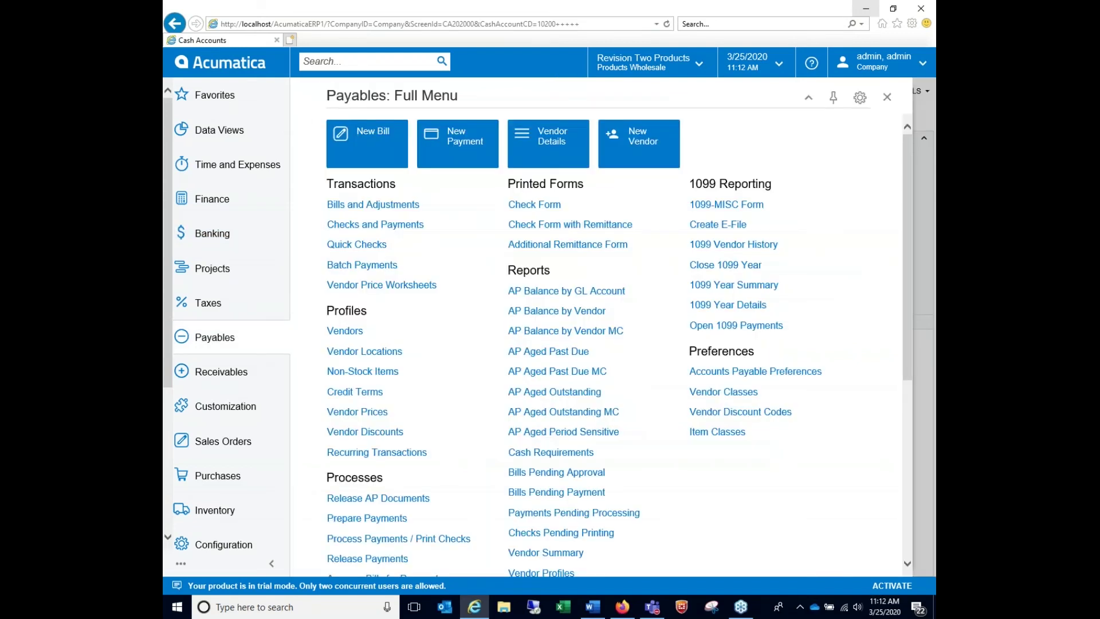
click(347, 331)
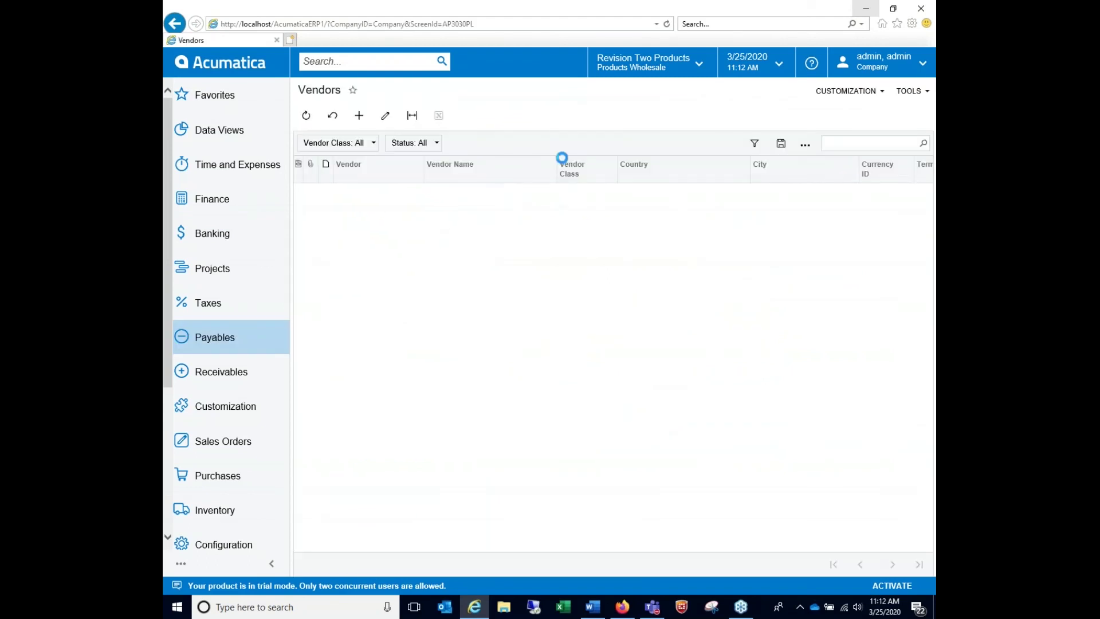
click(835, 145)
text(test)
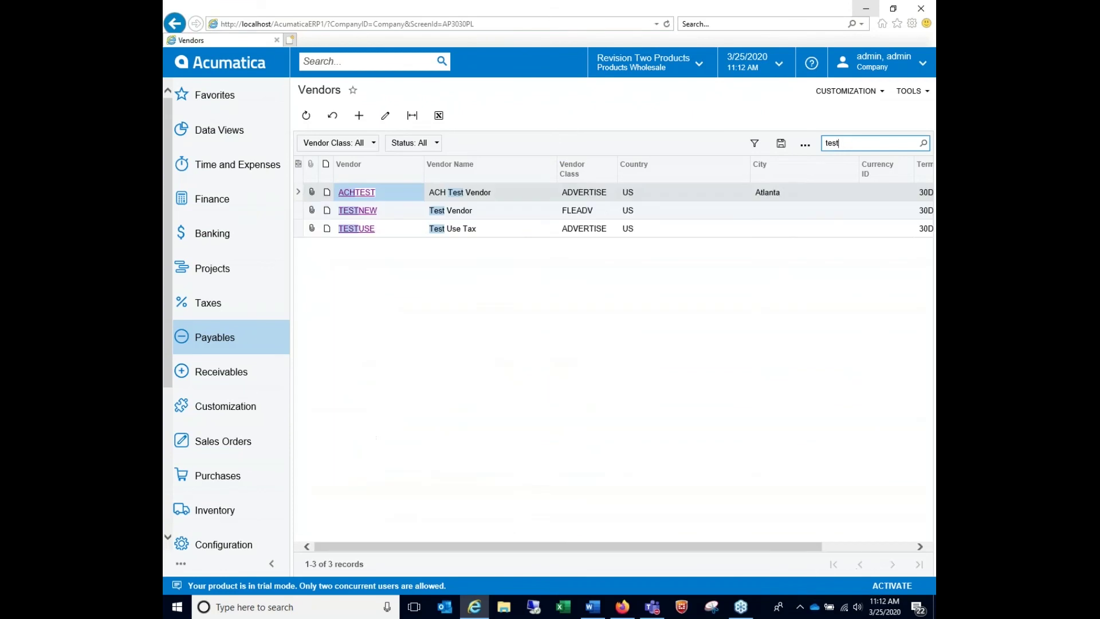
click(356, 192)
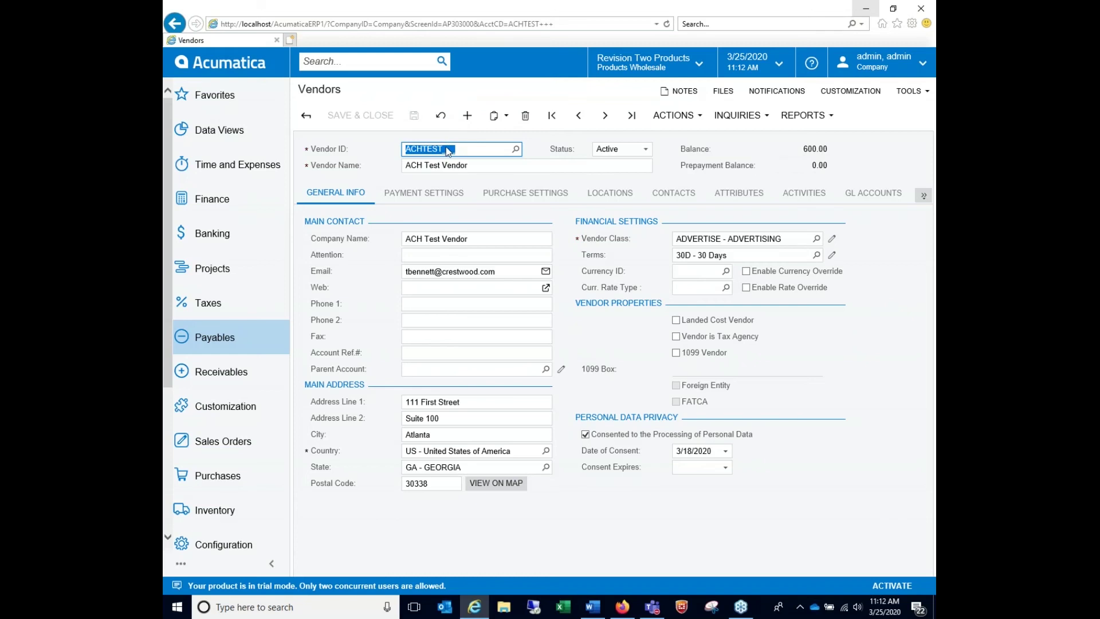
click(453, 203)
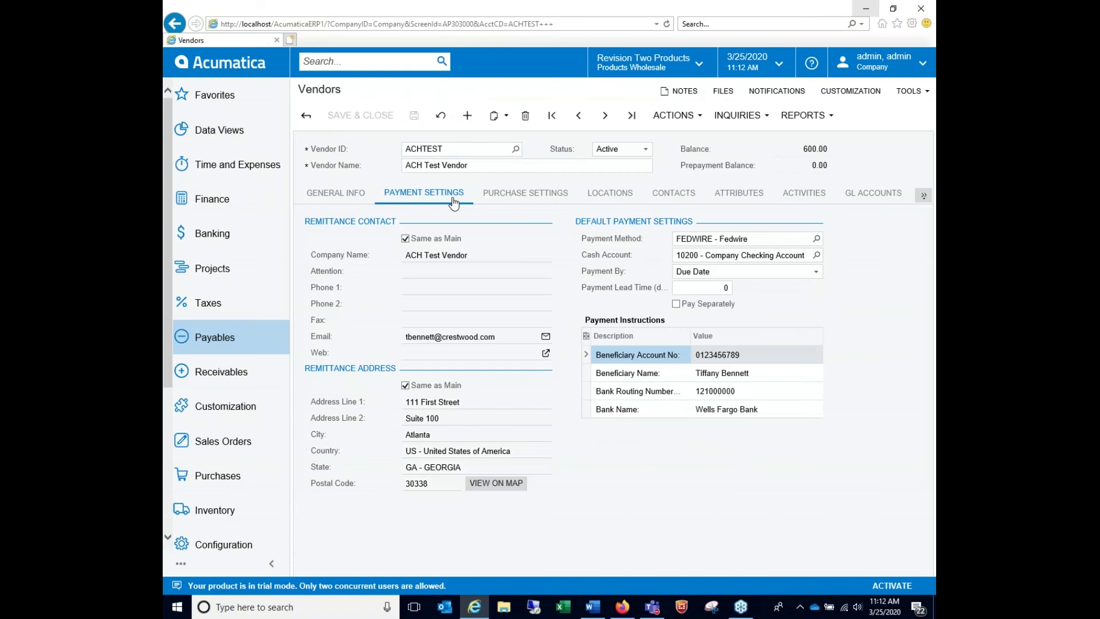
Review the vendor's FEDWIRE method, cash account 10200, and beneficiary and bank payment instructions
click(762, 238)
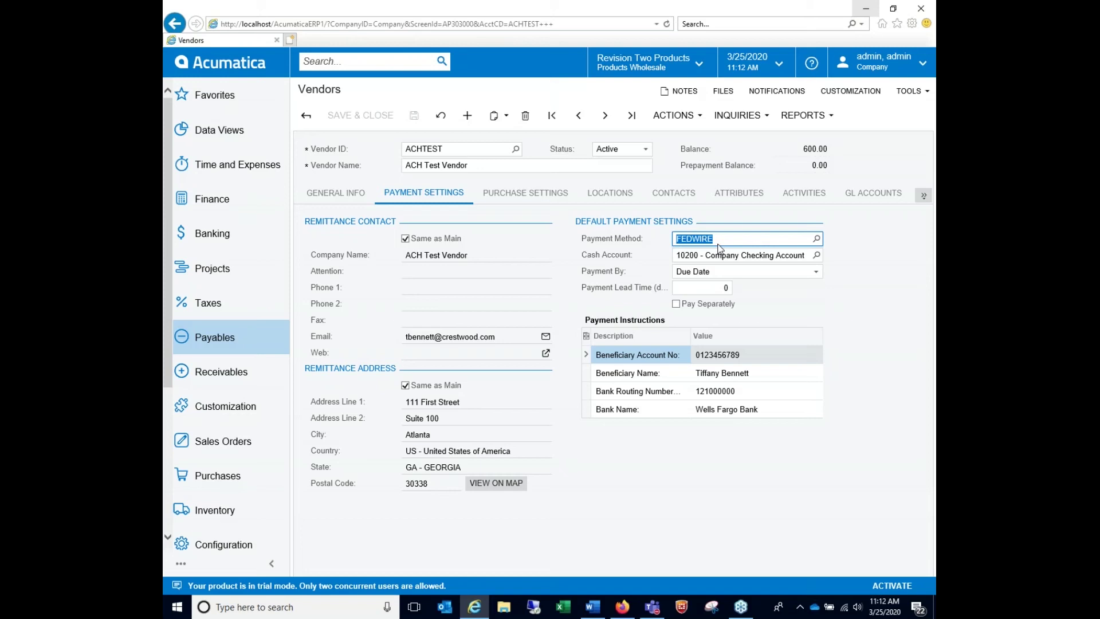
click(717, 259)
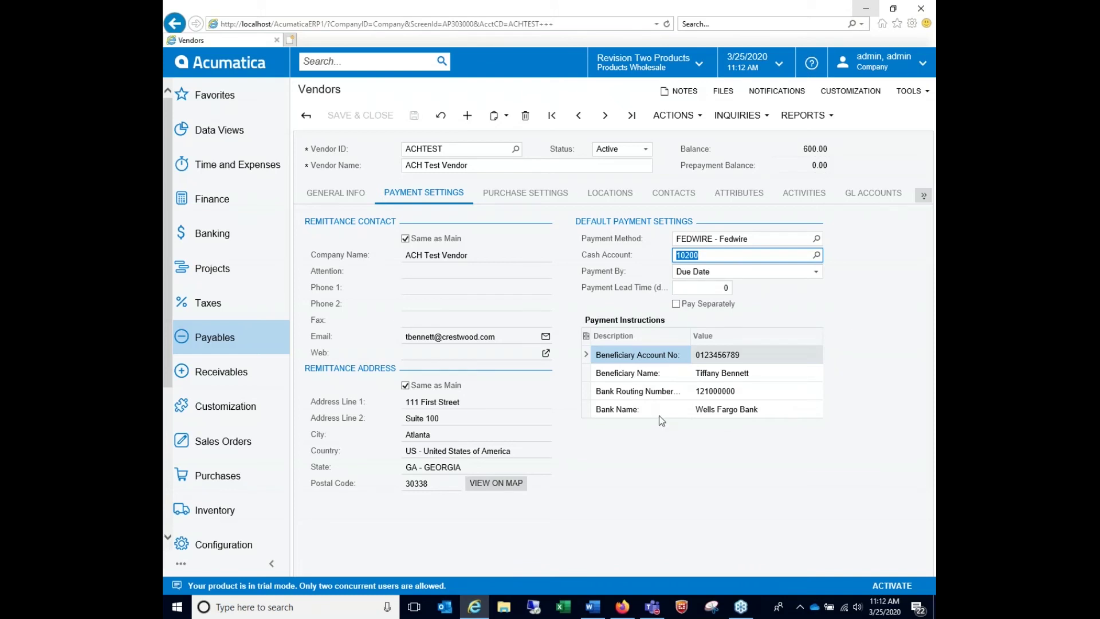
click(775, 358)
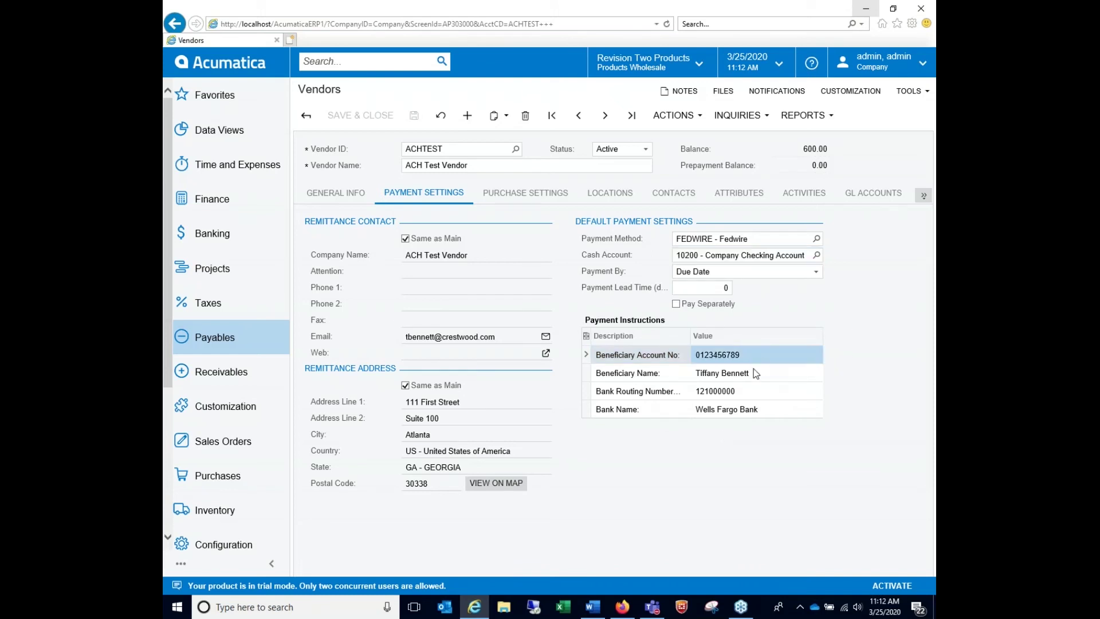
click(751, 376)
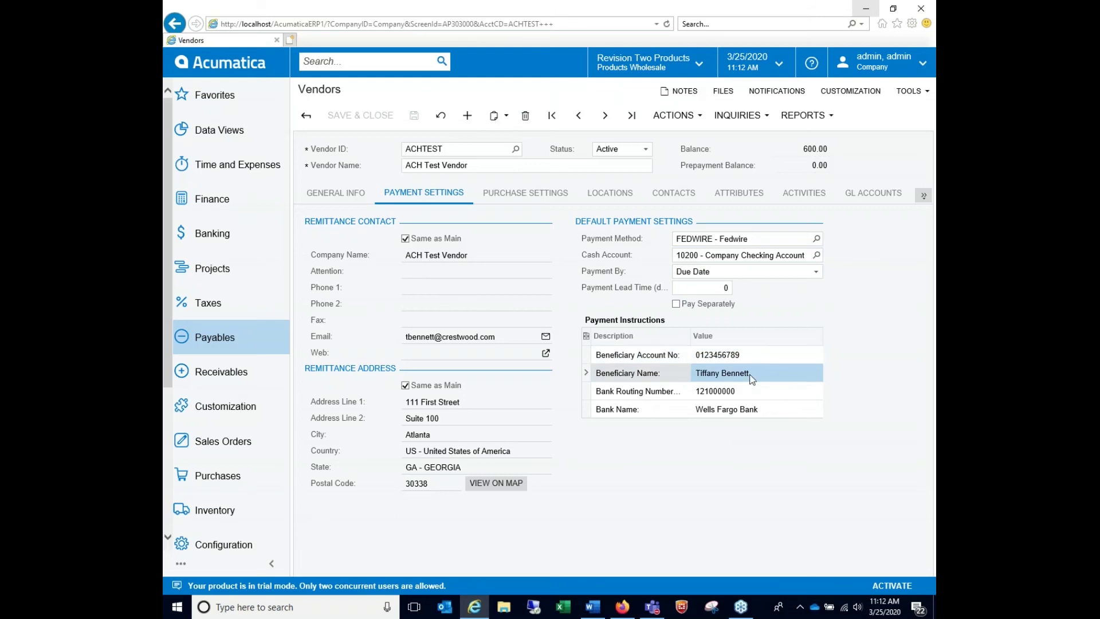
click(744, 408)
click(743, 394)
click(746, 411)
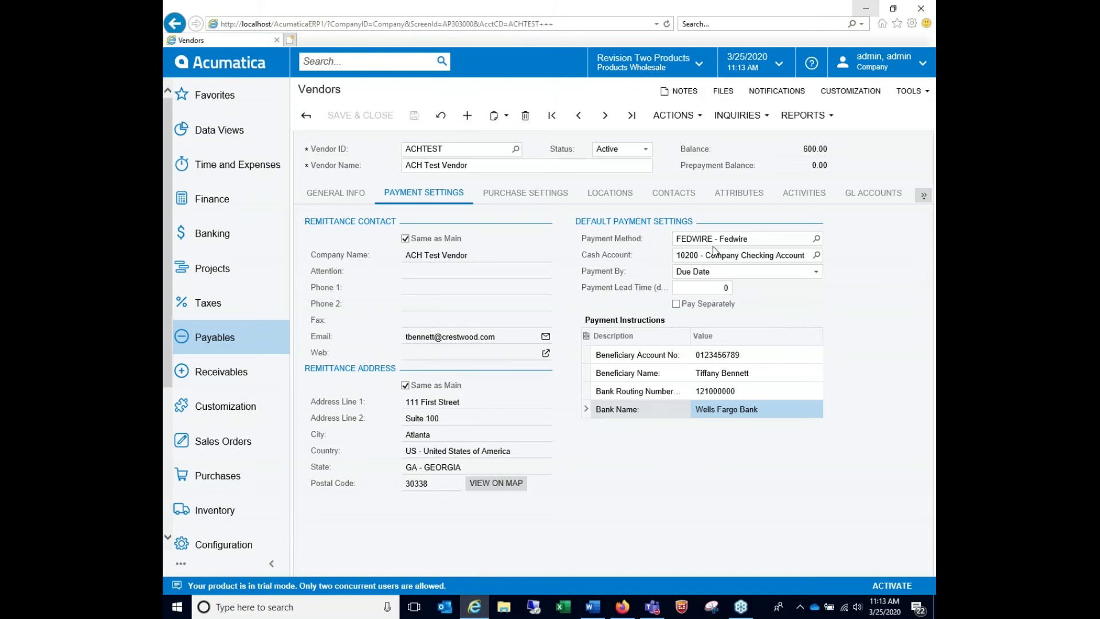
click(219, 344)
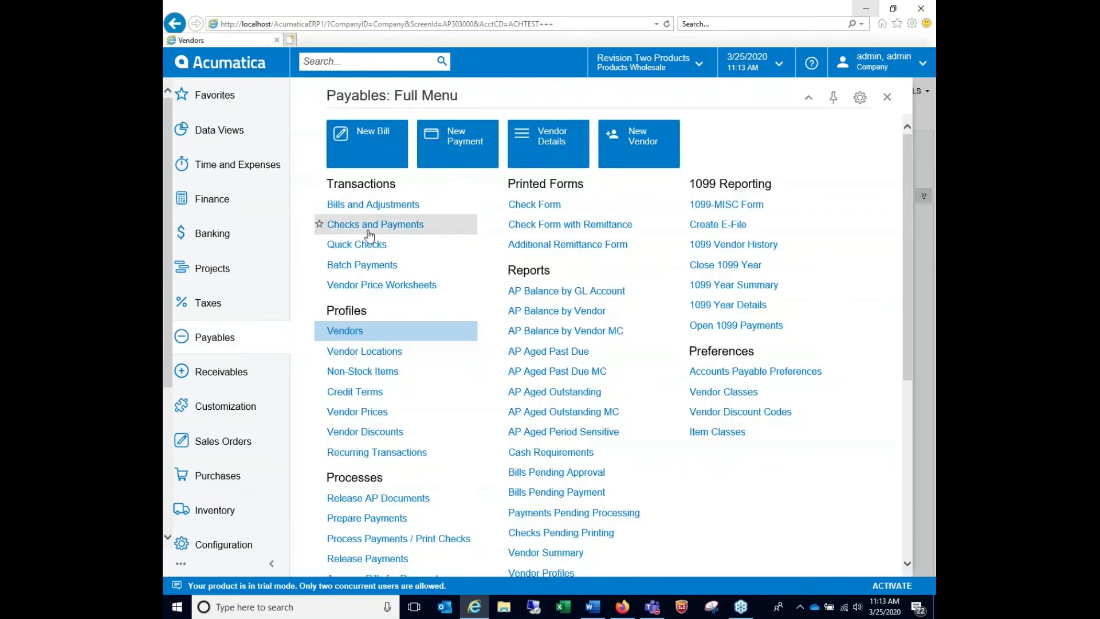
In Vendor Details, enter 'ach' to load ACHTEST's bills 001478–001480, then open bill 001478
click(419, 205)
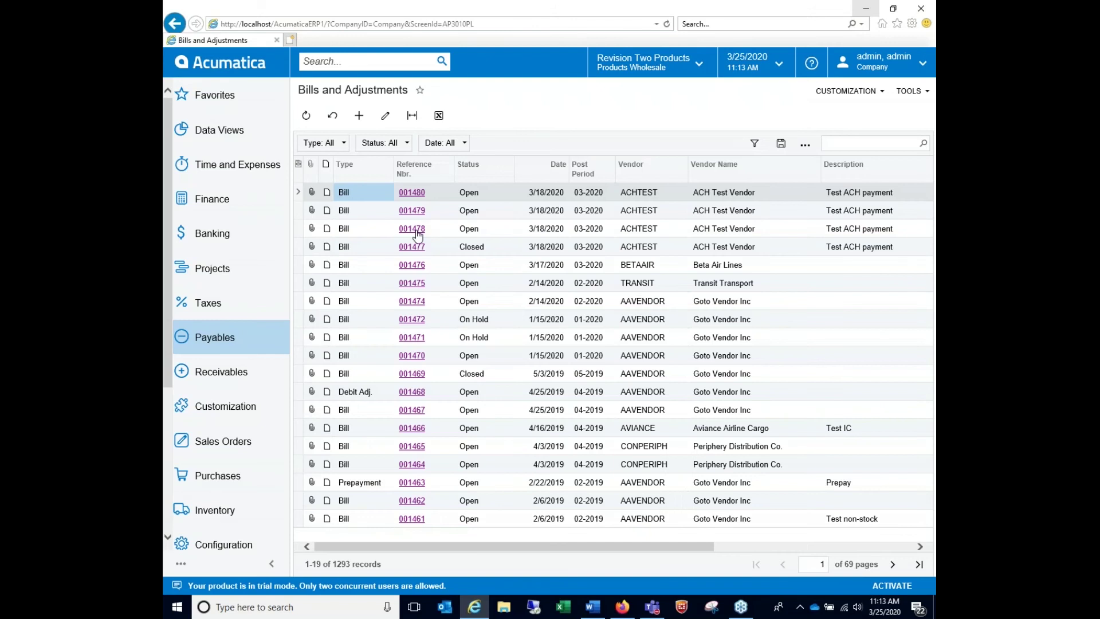
click(275, 336)
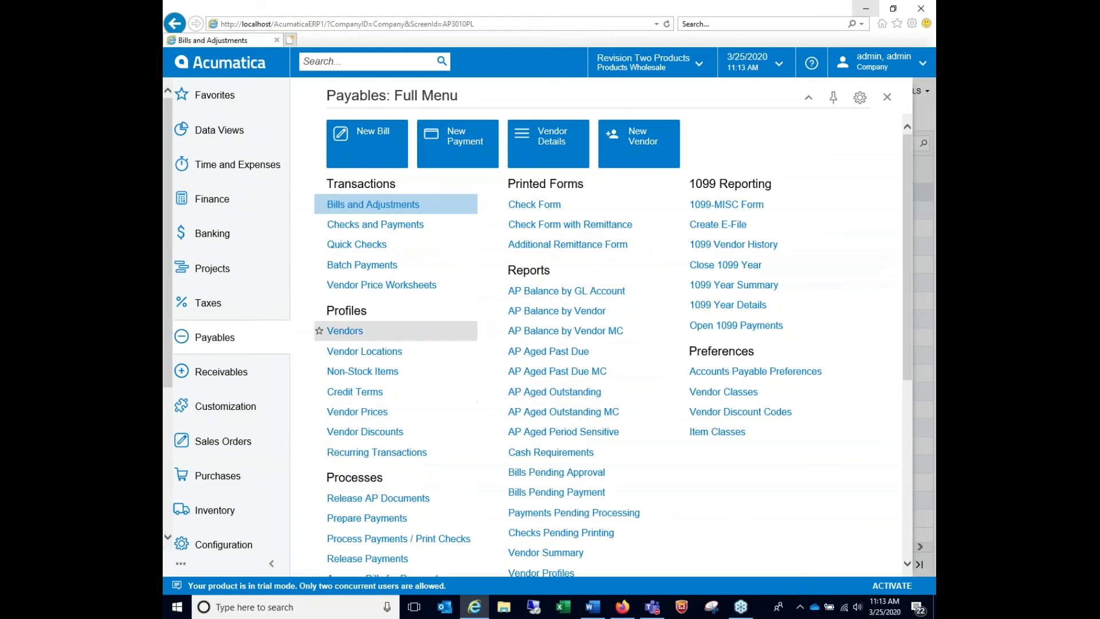
scroll(899, 343, down, 5)
scroll(899, 337, down, 1)
click(358, 443)
click(465, 182)
text(achtest)
key(Tab)
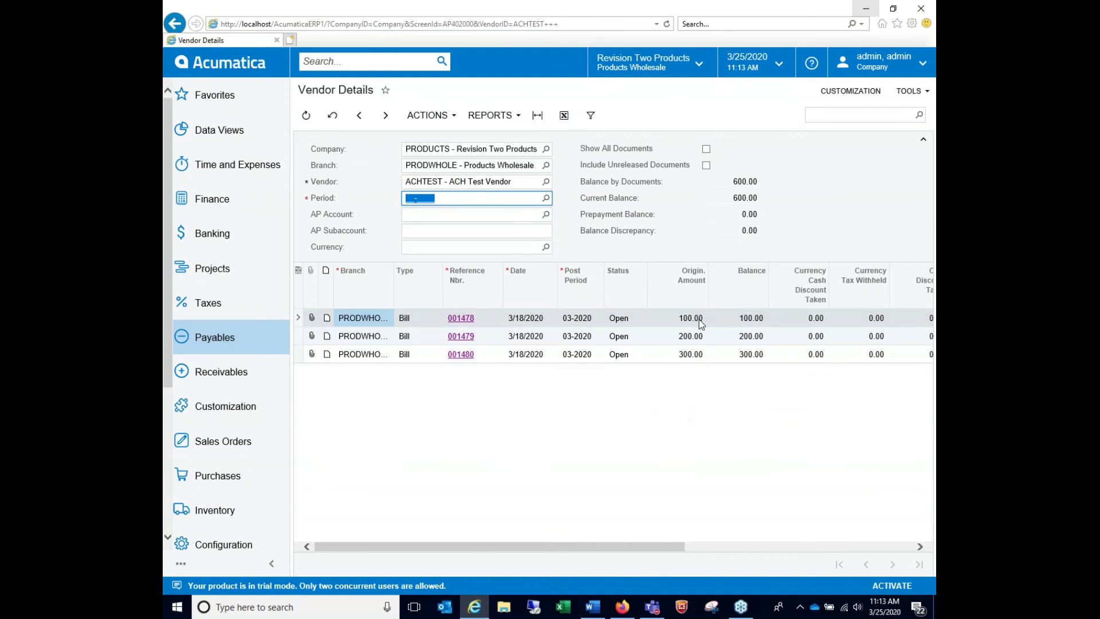
click(461, 319)
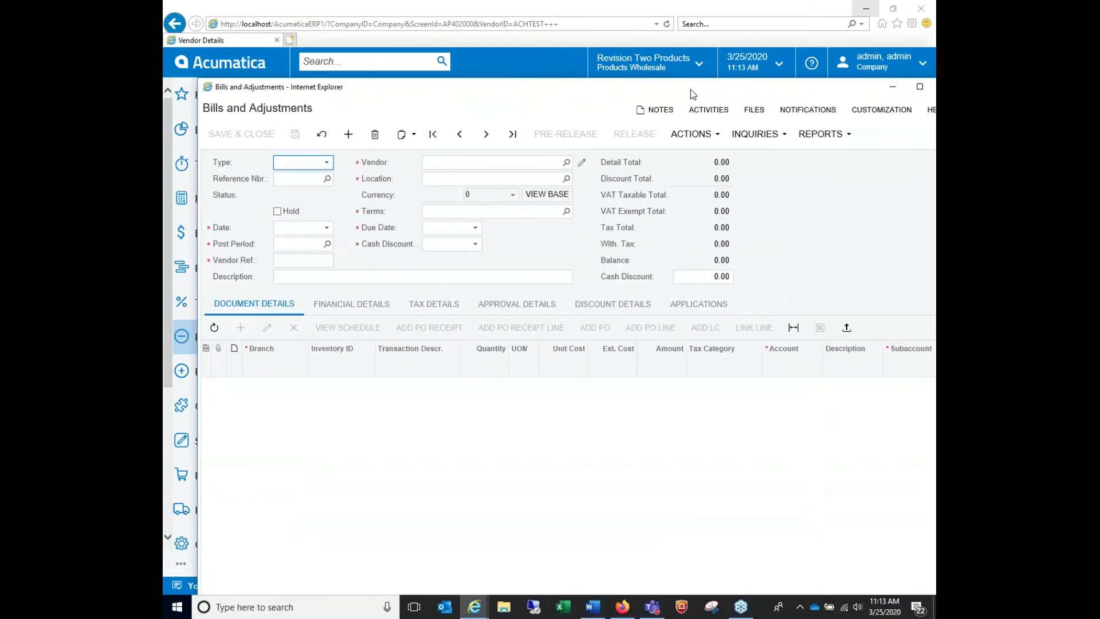
click(363, 267)
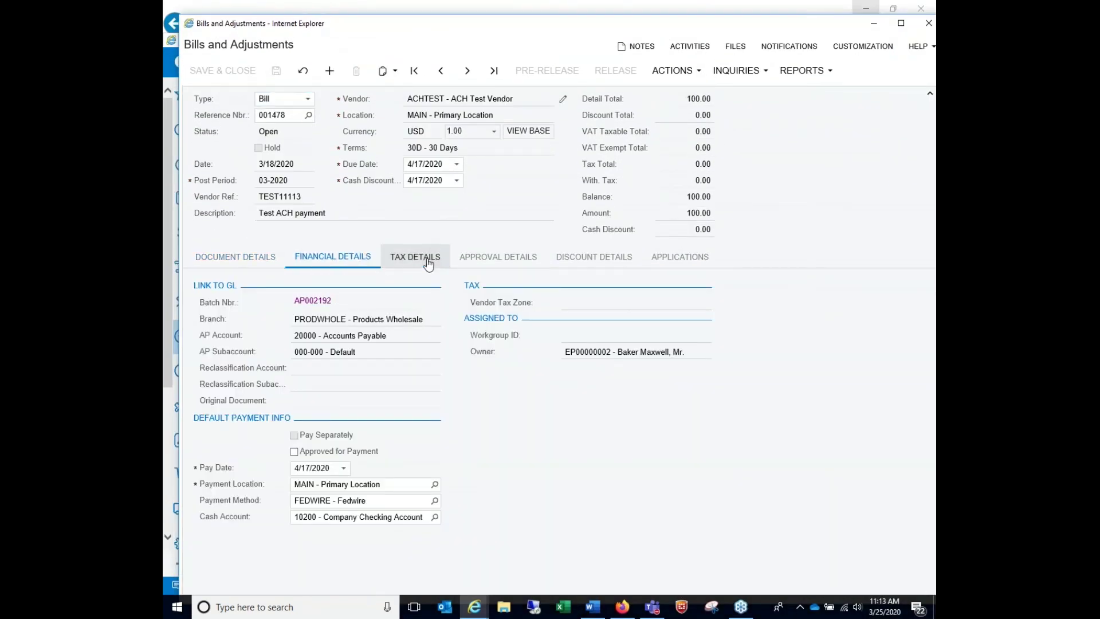
click(232, 258)
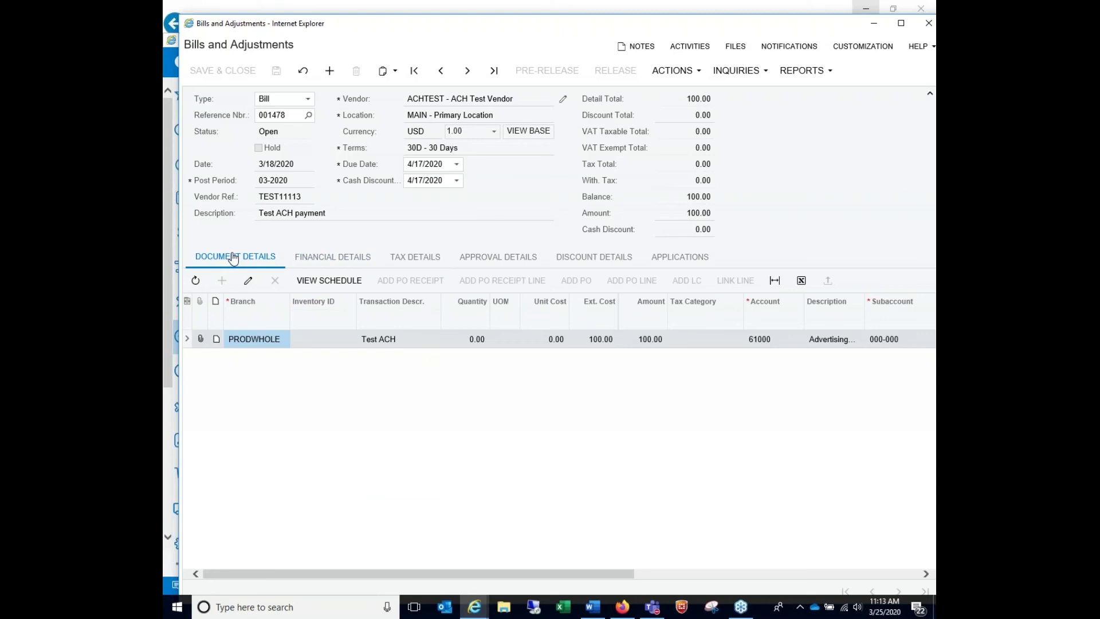
click(331, 259)
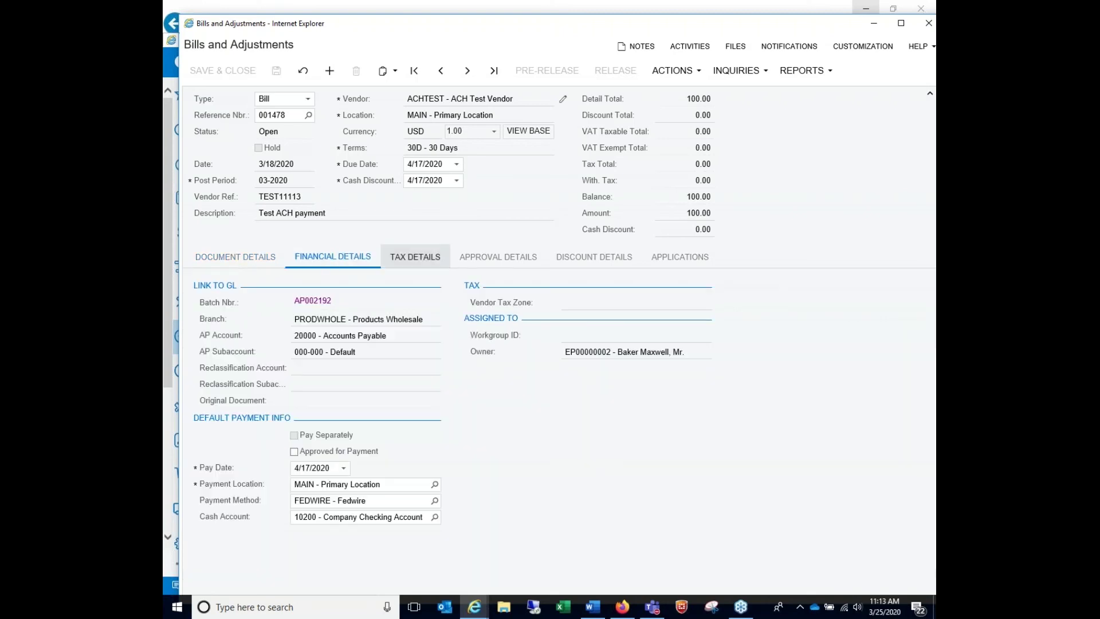
click(375, 502)
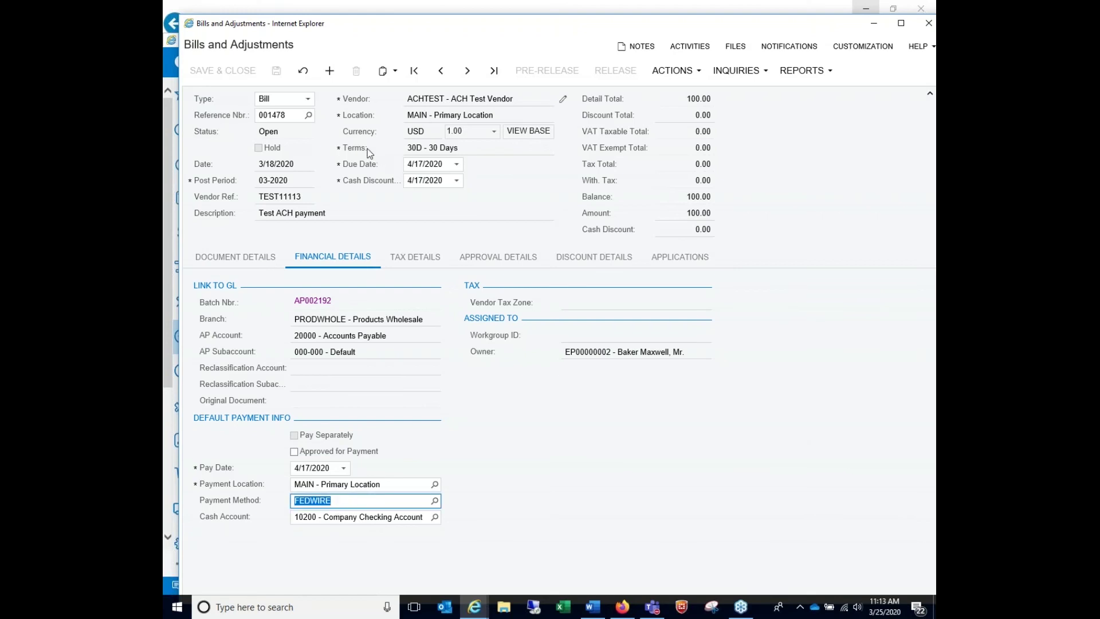
click(248, 259)
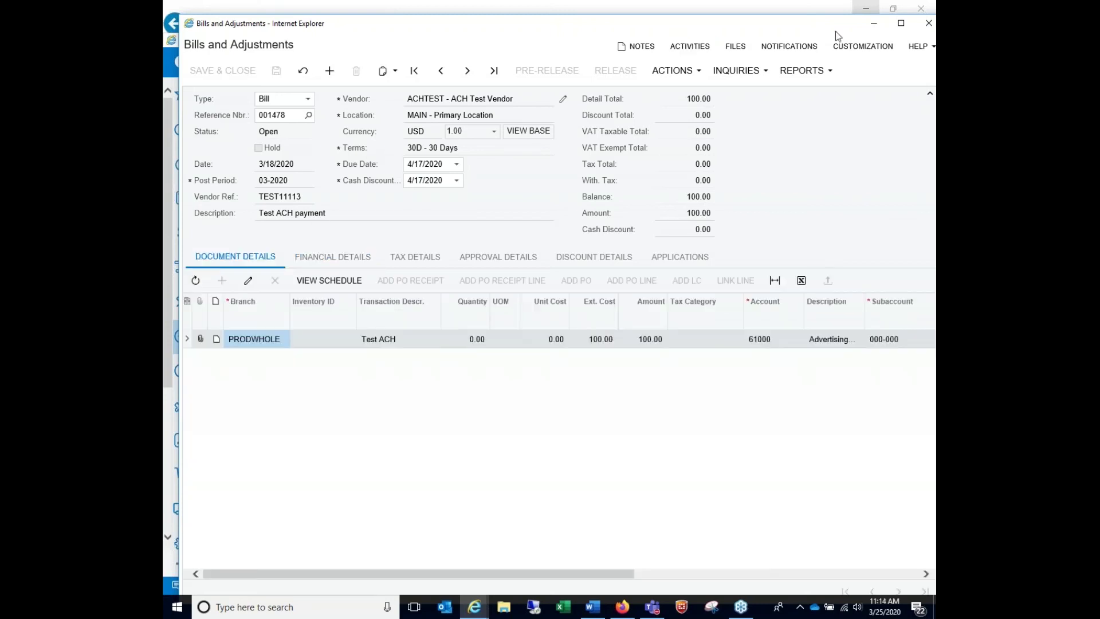
click(928, 23)
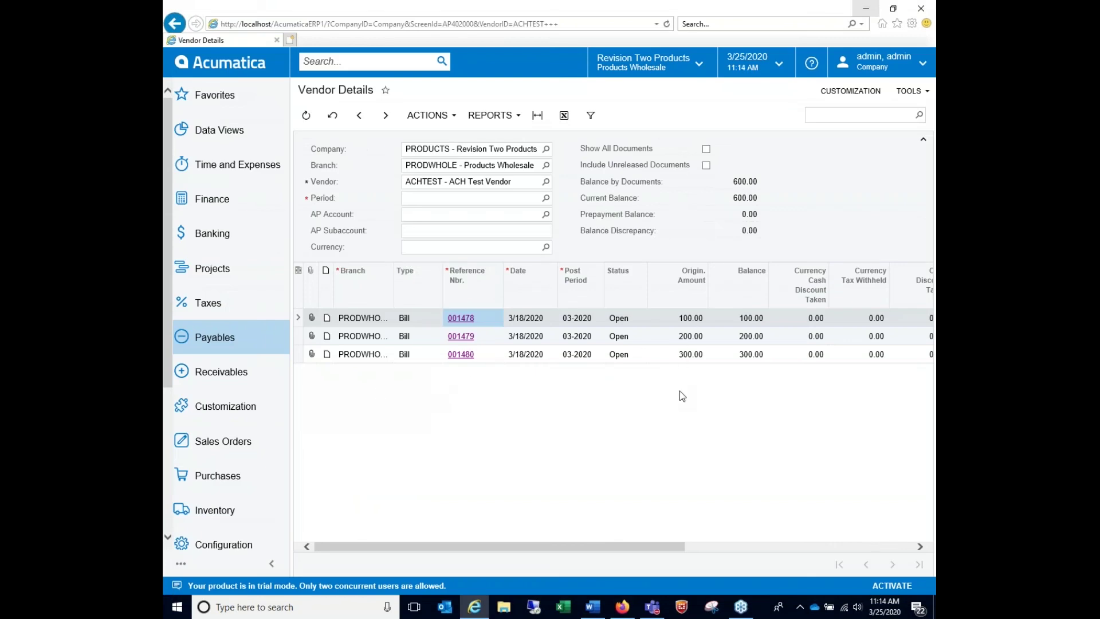
Check the bill balances, including 300.00 on 001480, then go to Payables > Prepare Payments
click(747, 322)
click(752, 355)
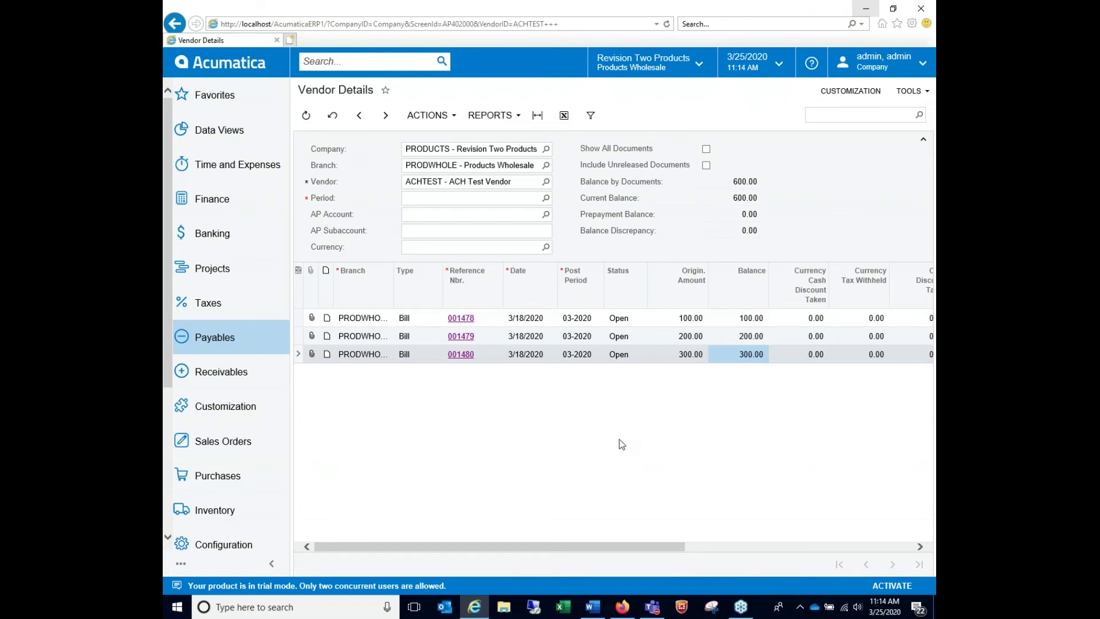
click(267, 344)
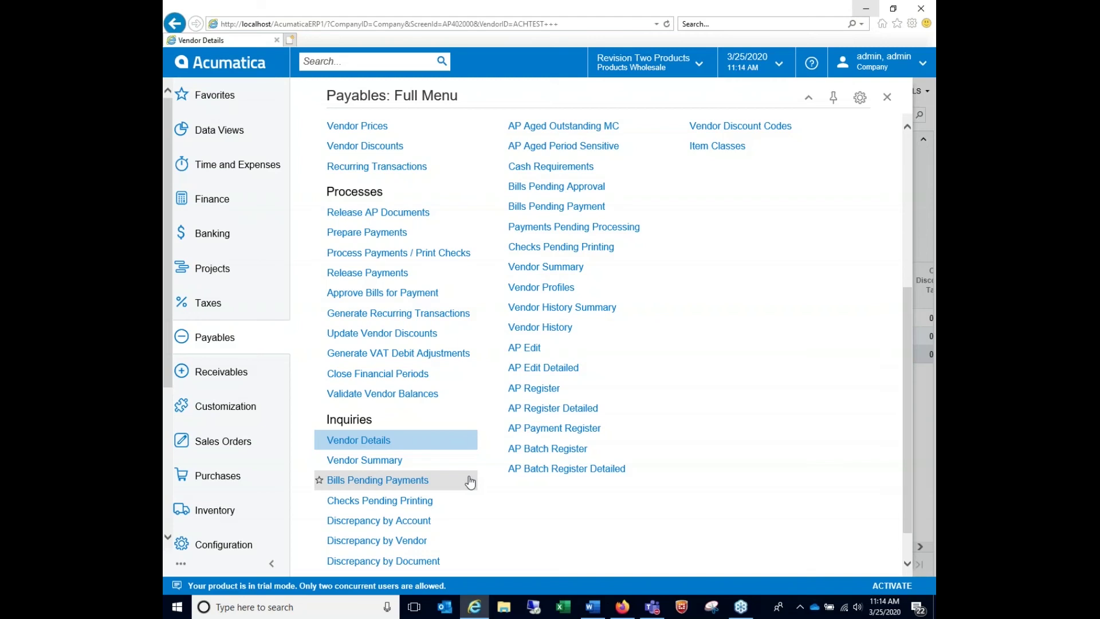
drag(909, 354, 890, 179)
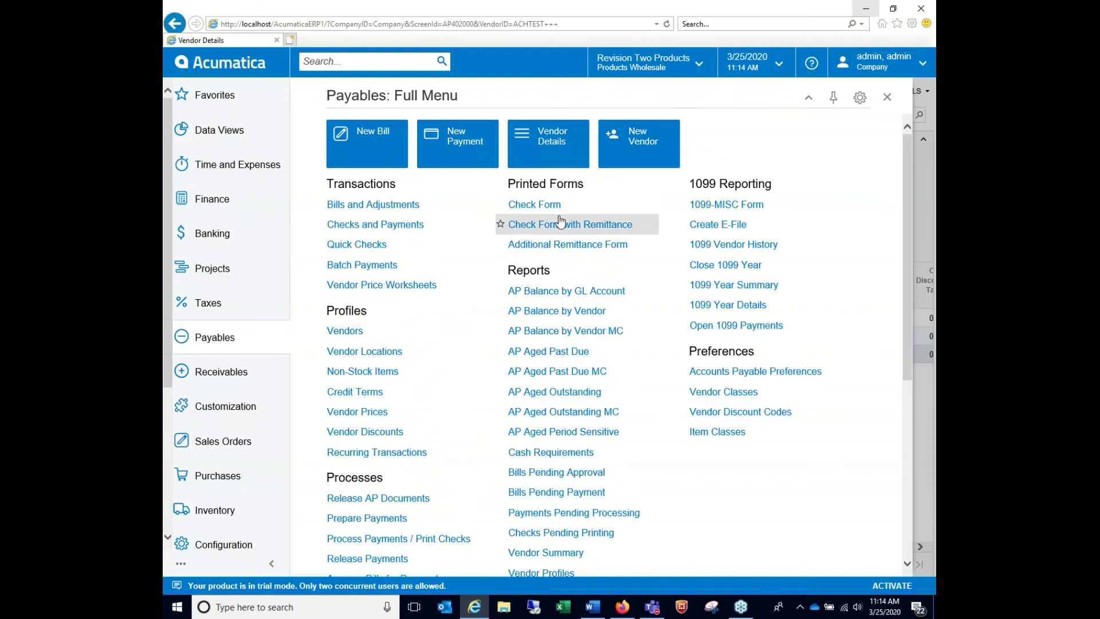
drag(906, 152, 912, 250)
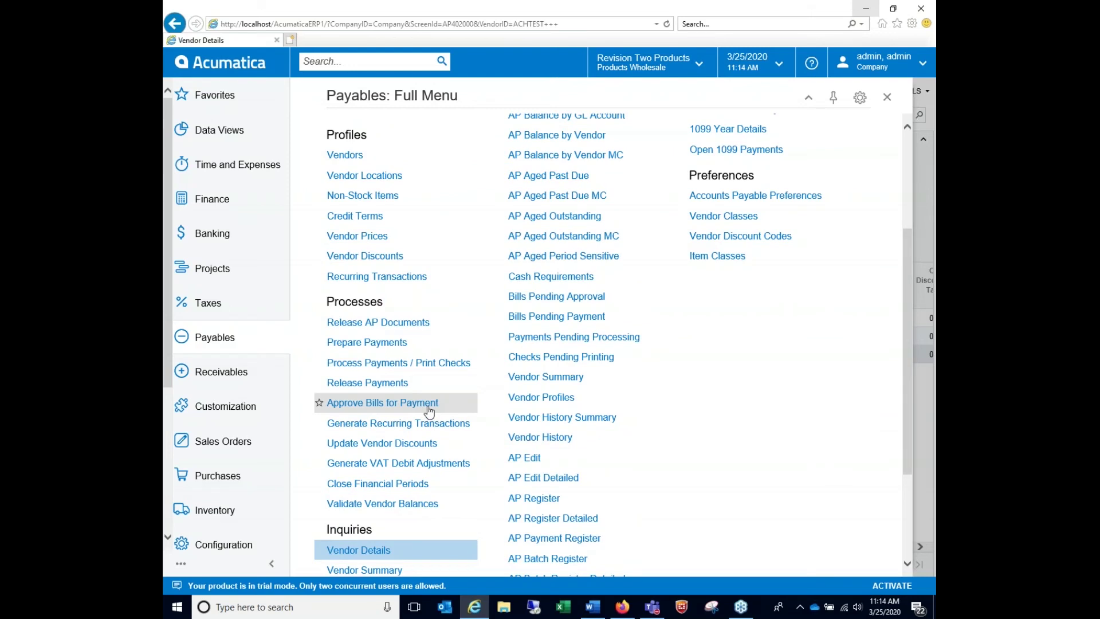
click(397, 344)
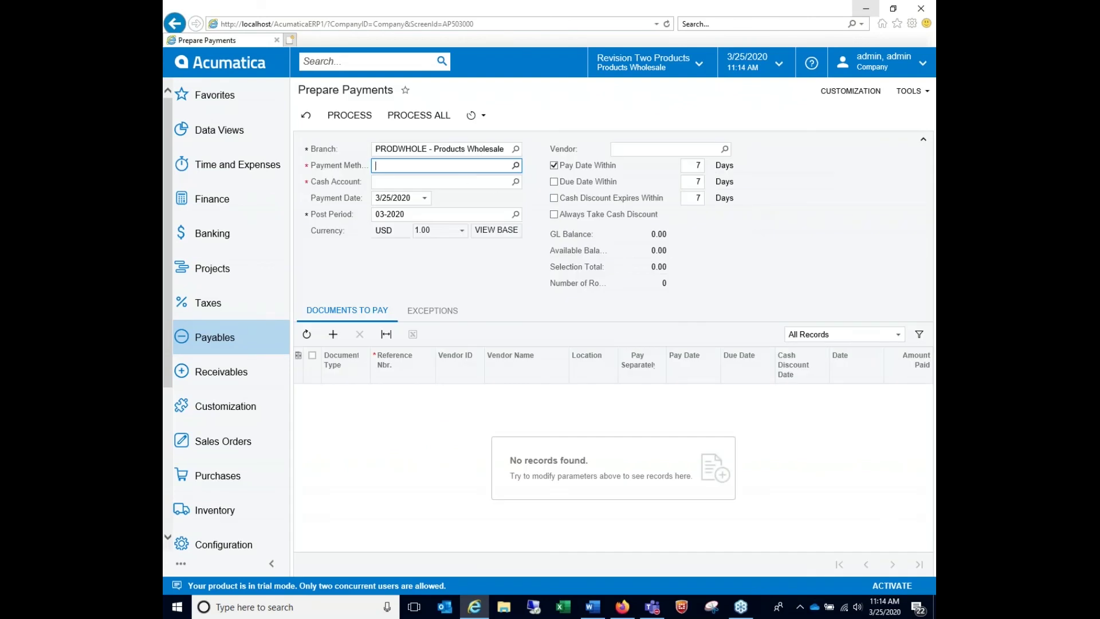
Choose FEDWIRE and cash account 10200, clear Pay Date Within, select all three bills, and process
click(516, 166)
double_click(426, 298)
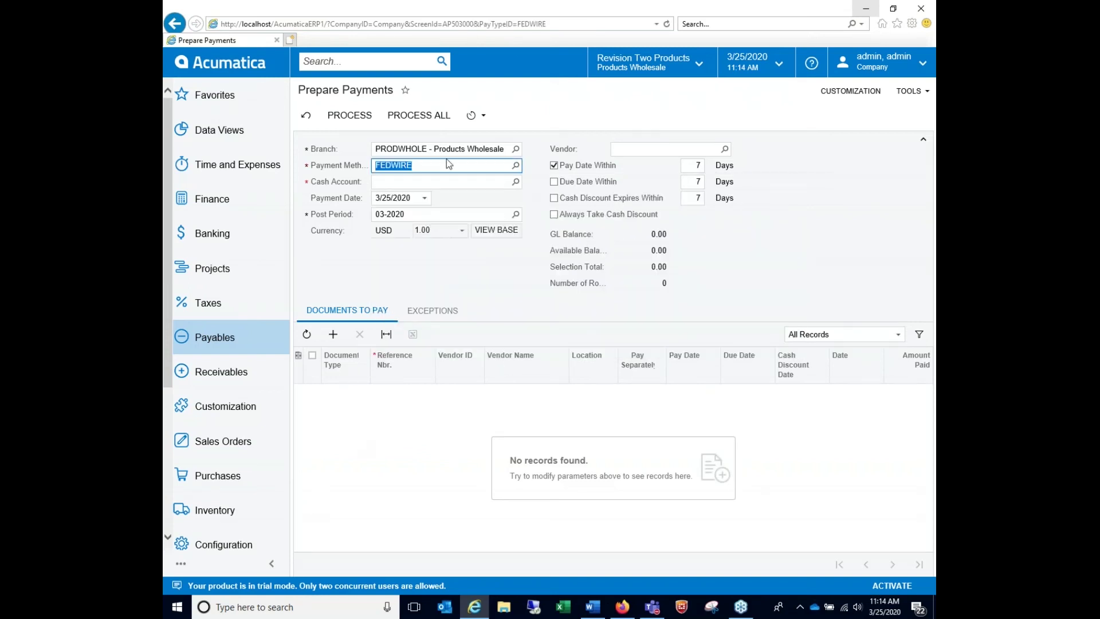
click(437, 184)
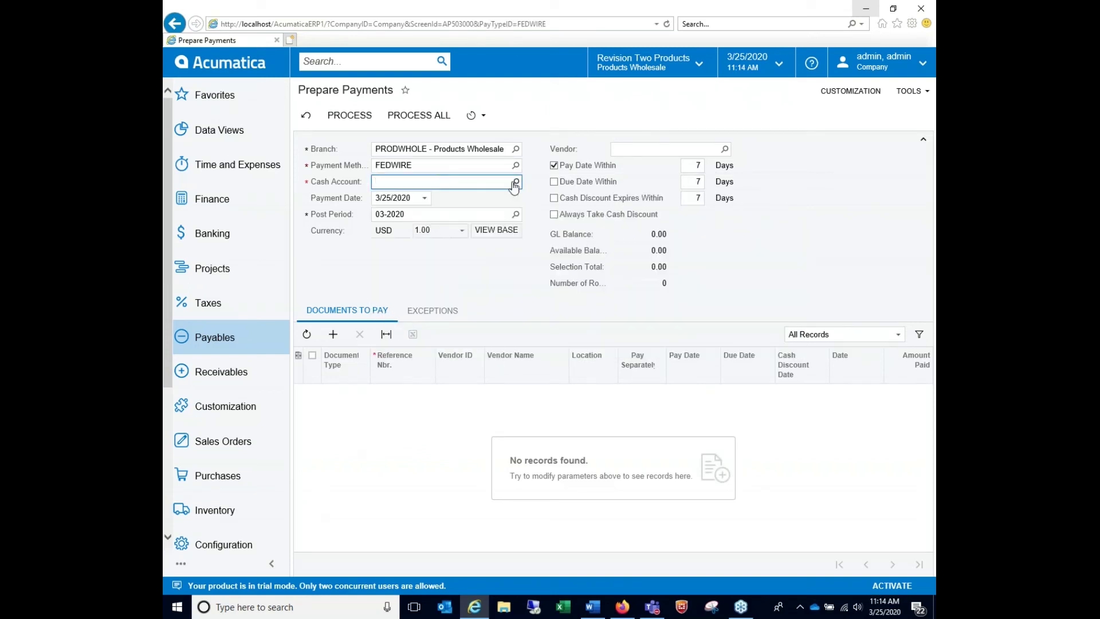
click(517, 182)
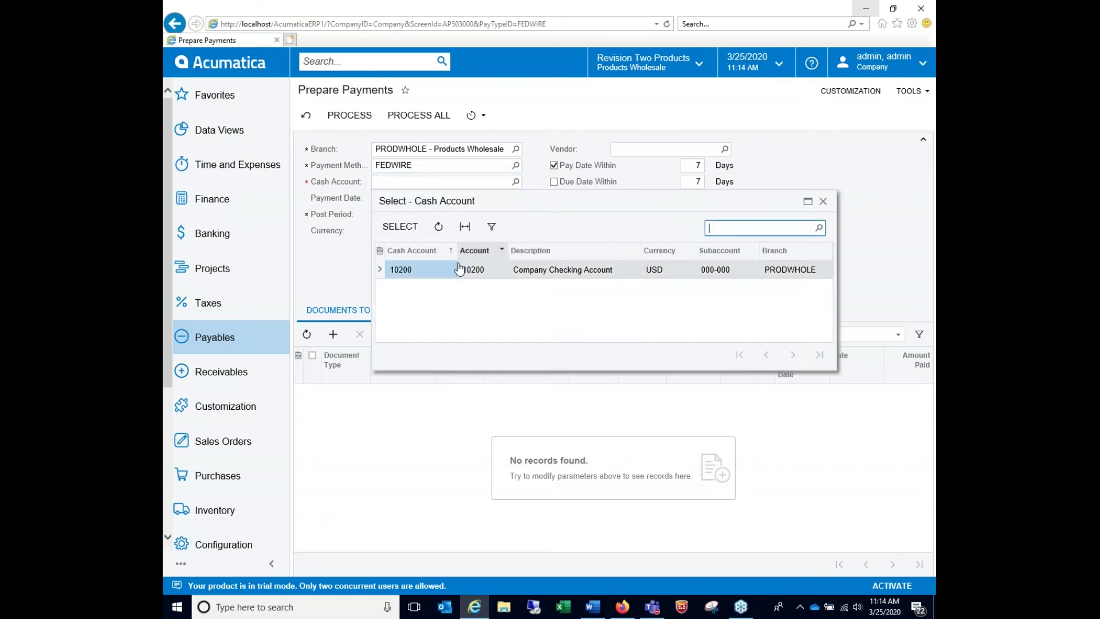
double_click(418, 271)
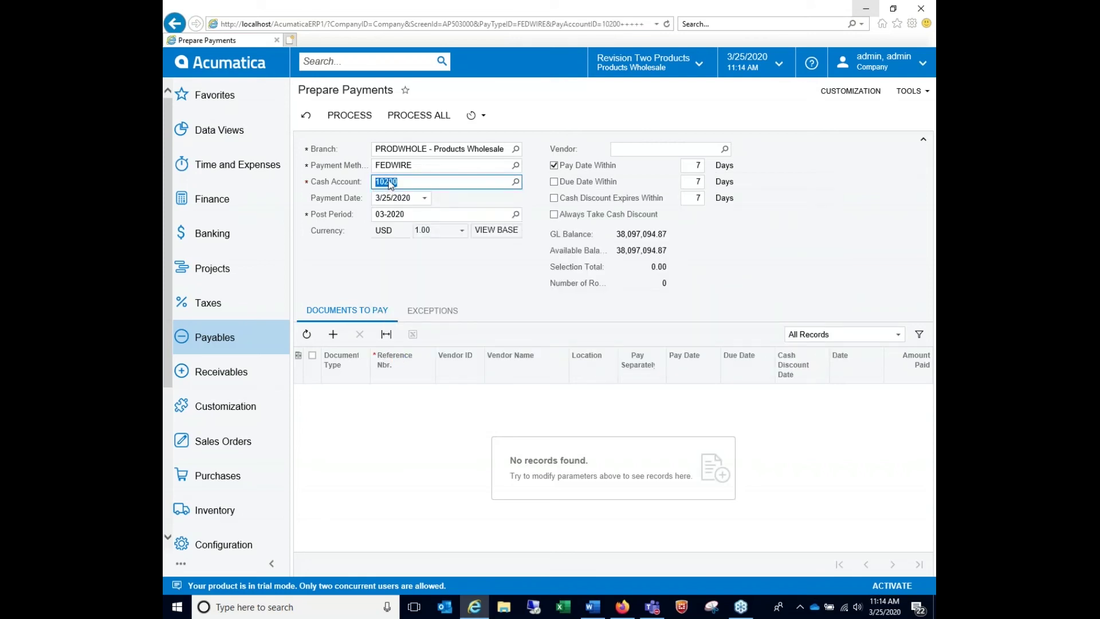
click(554, 166)
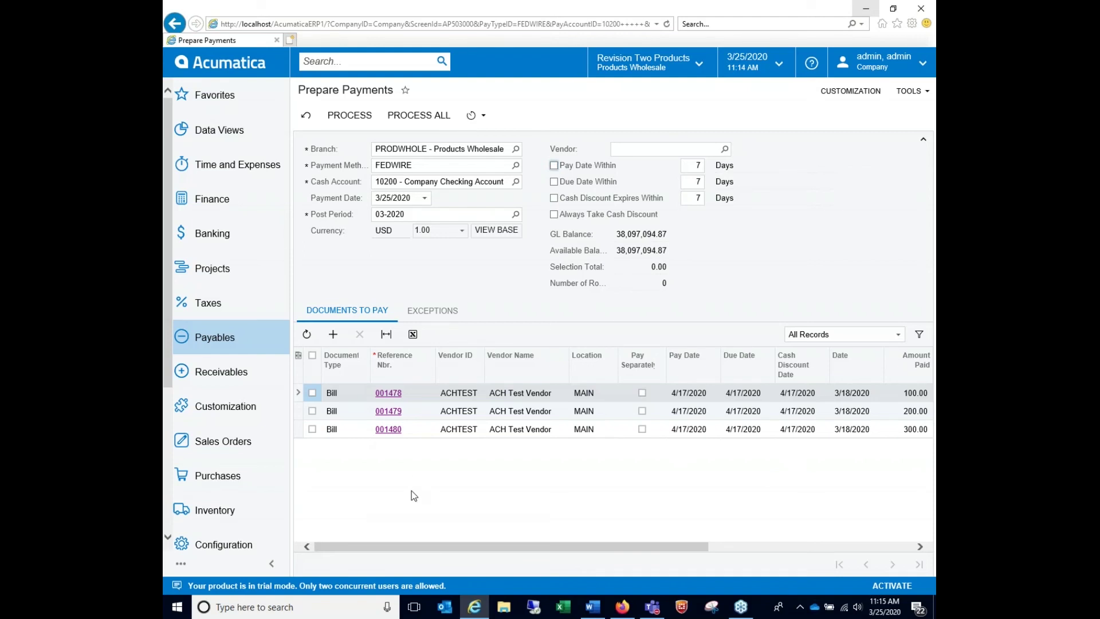
click(429, 166)
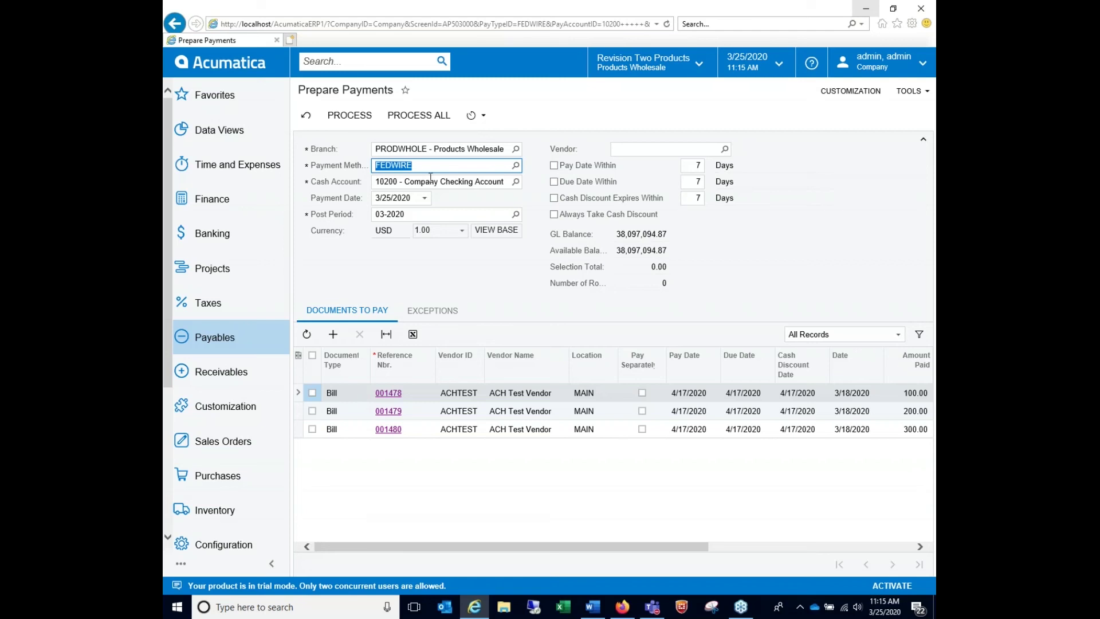
click(312, 356)
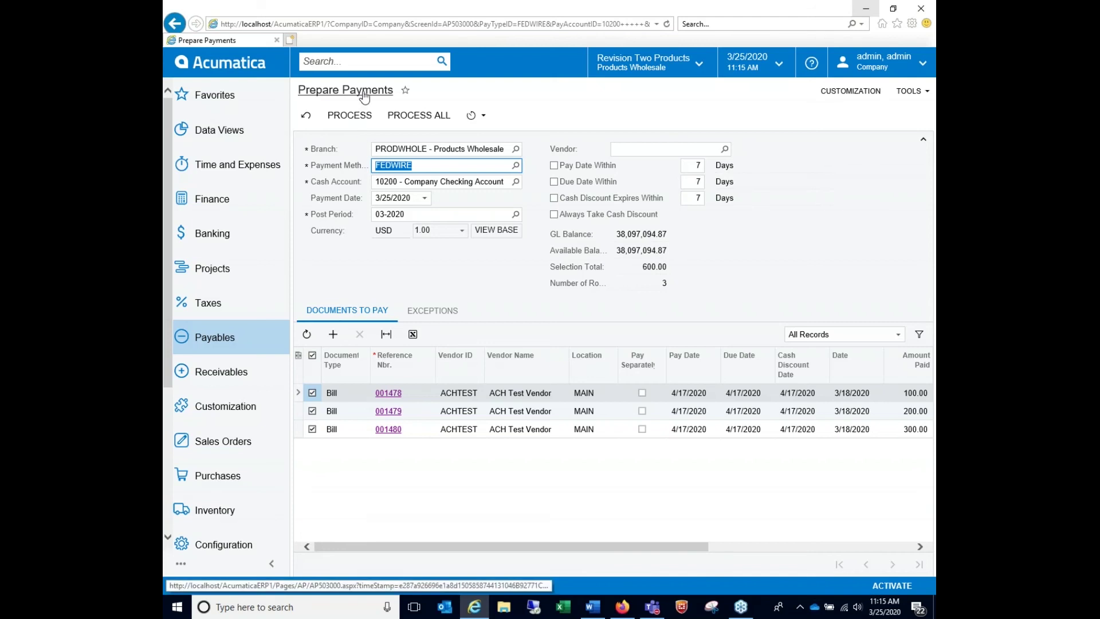
click(349, 116)
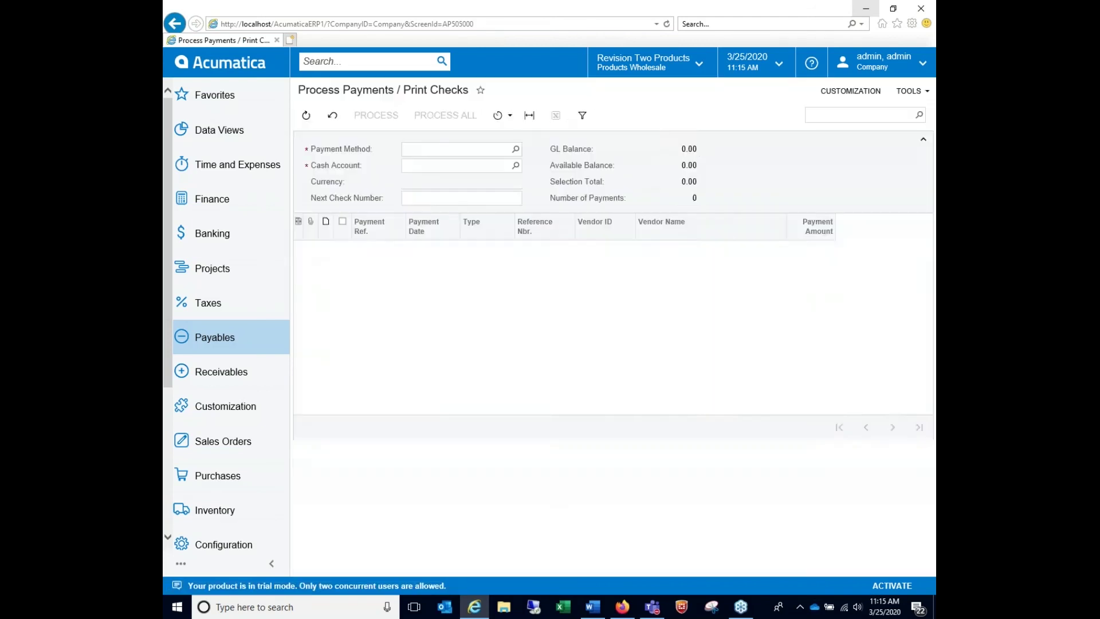
Set next check number 000002 and process the 600.00 FEDWIRE payment into batch 000017
click(492, 198)
text(000)
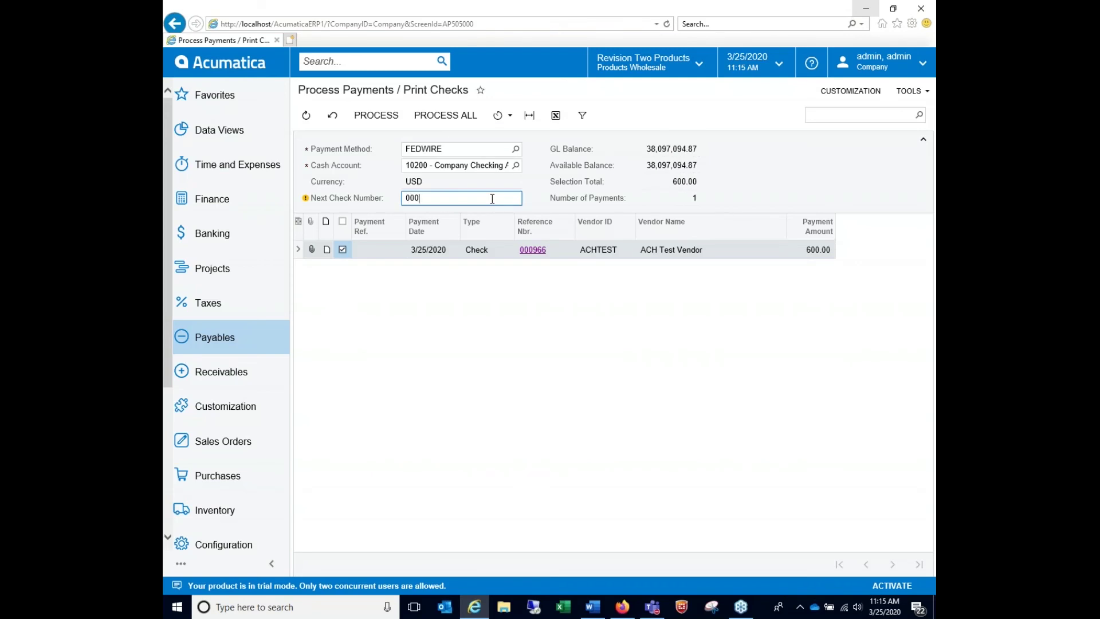
text(002)
key(Tab)
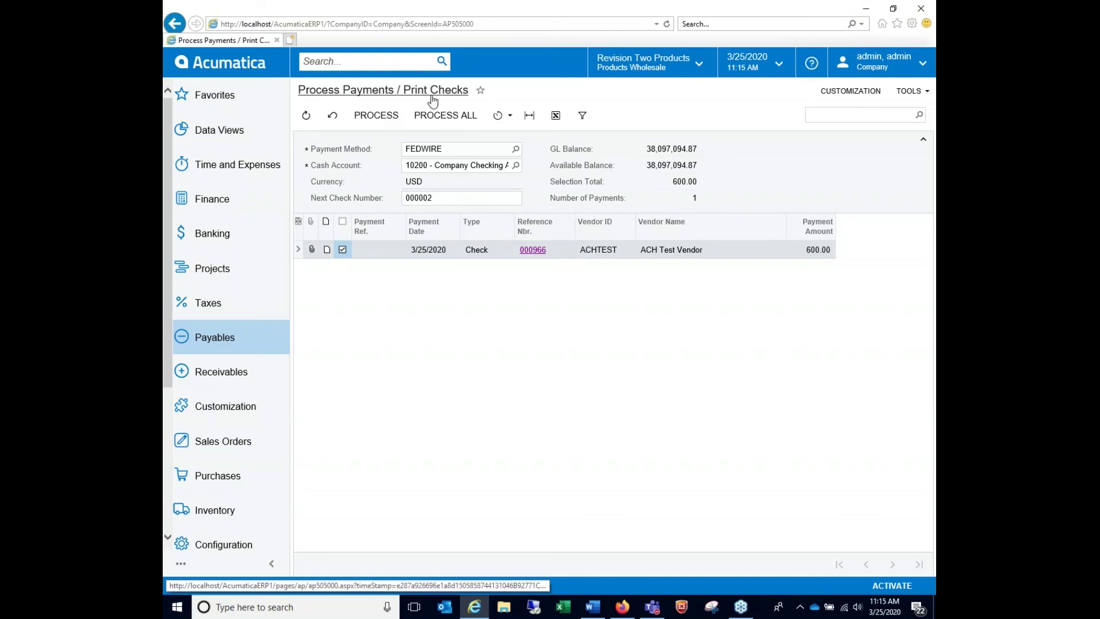
click(373, 120)
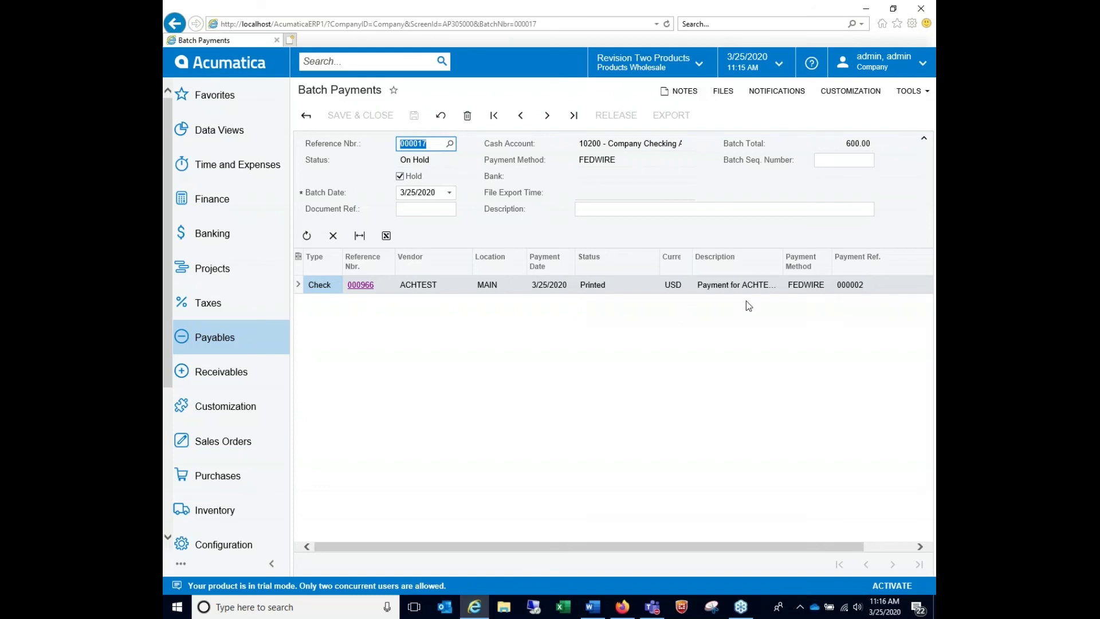
Take batch 000017 (600.00 total) off hold, release it, and export it as an ACH file
drag(841, 144, 881, 151)
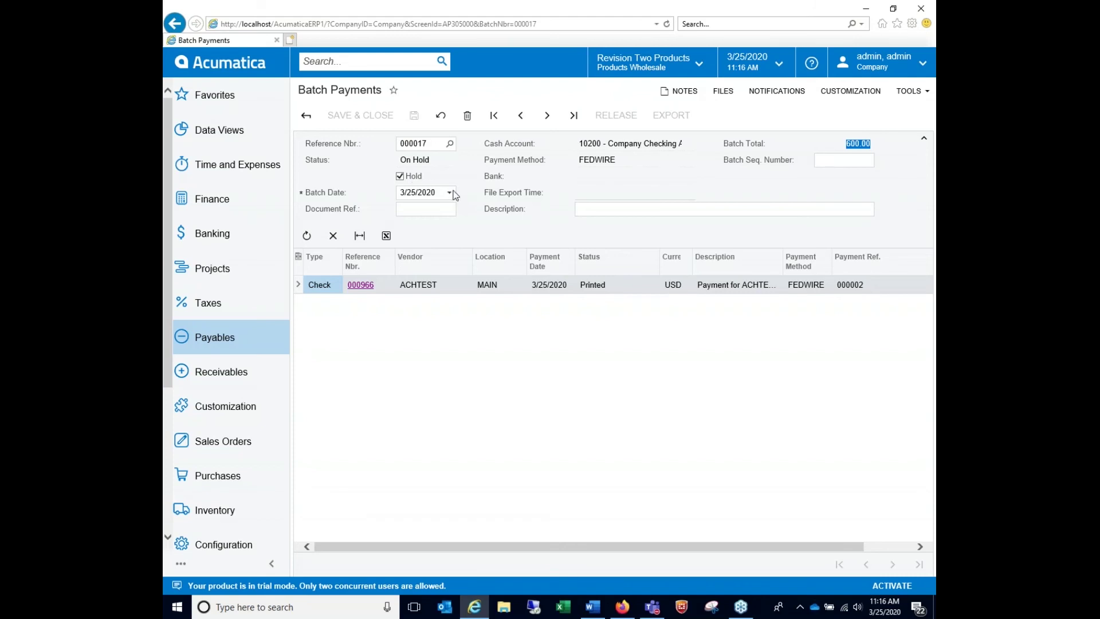
click(435, 210)
click(585, 209)
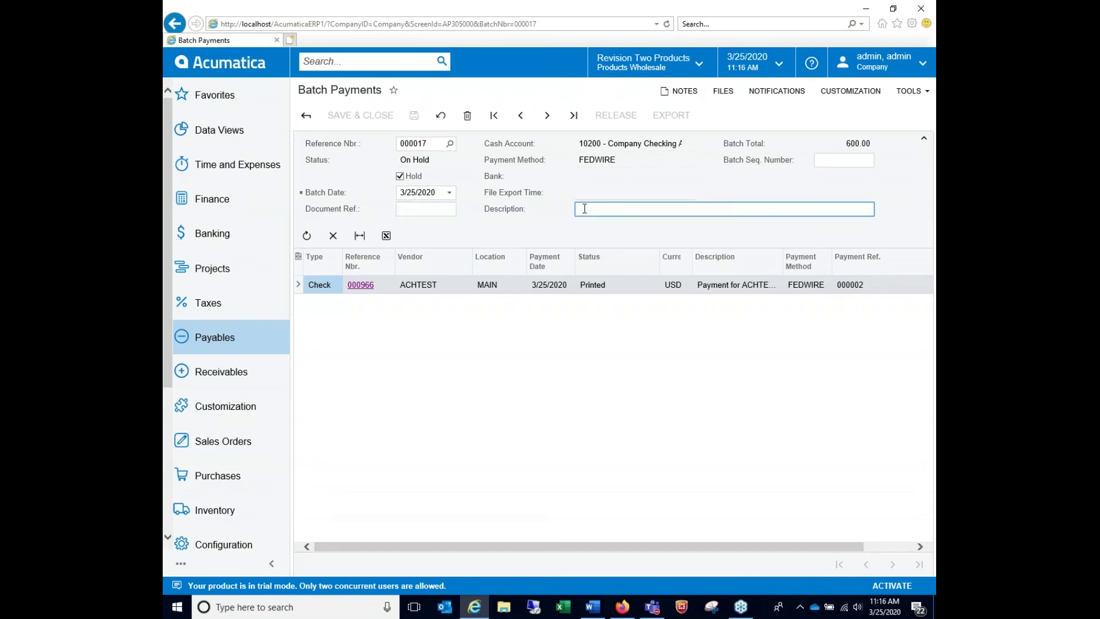
click(400, 176)
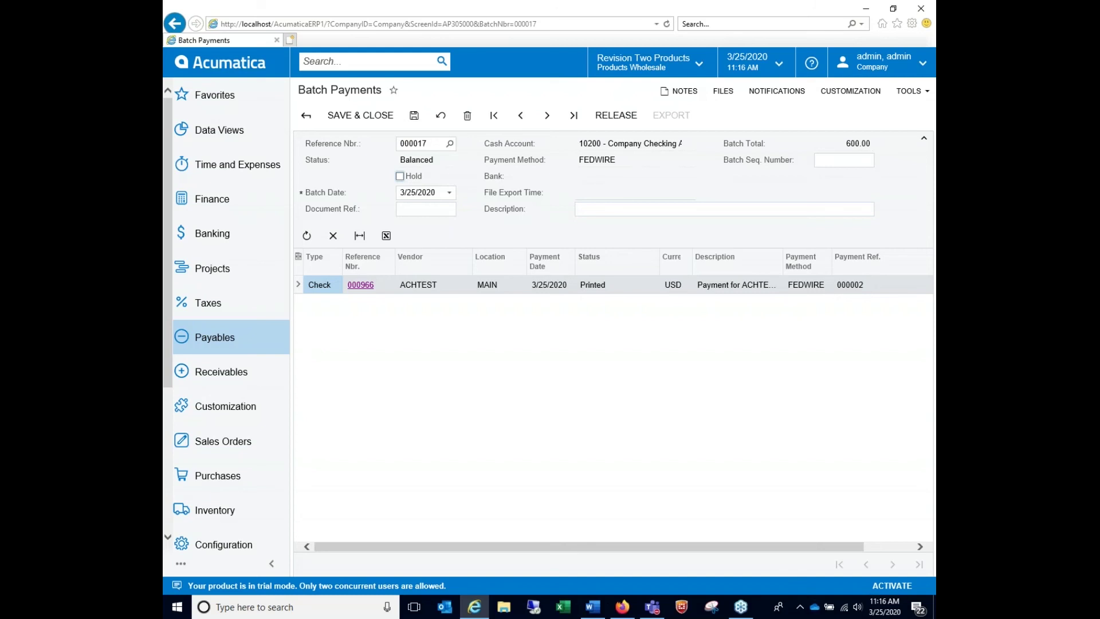
click(601, 128)
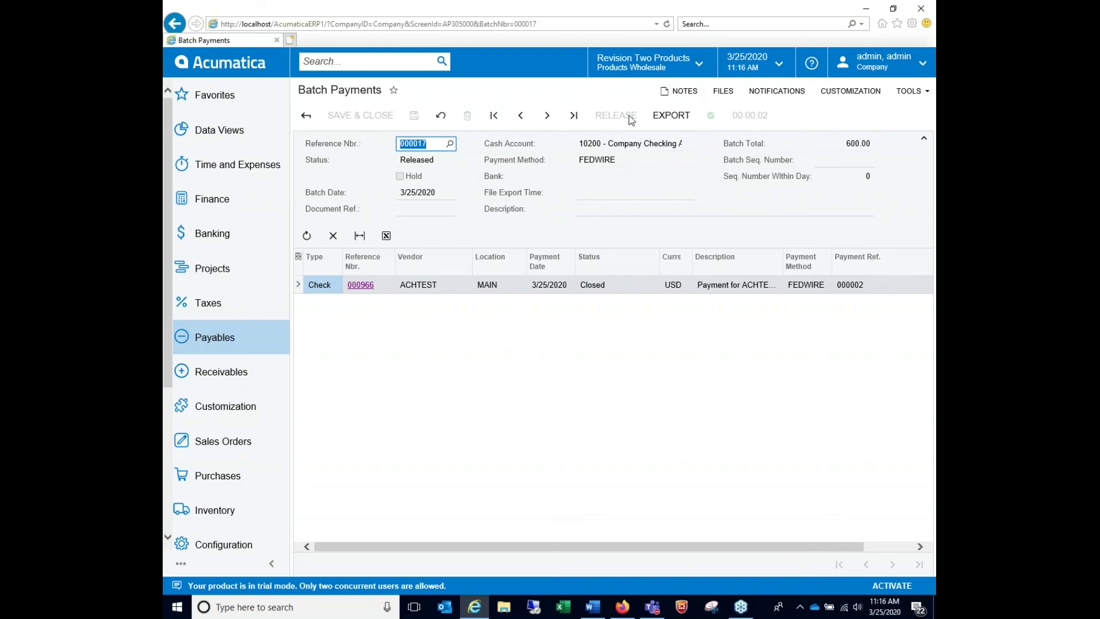
mouse_move(711, 118)
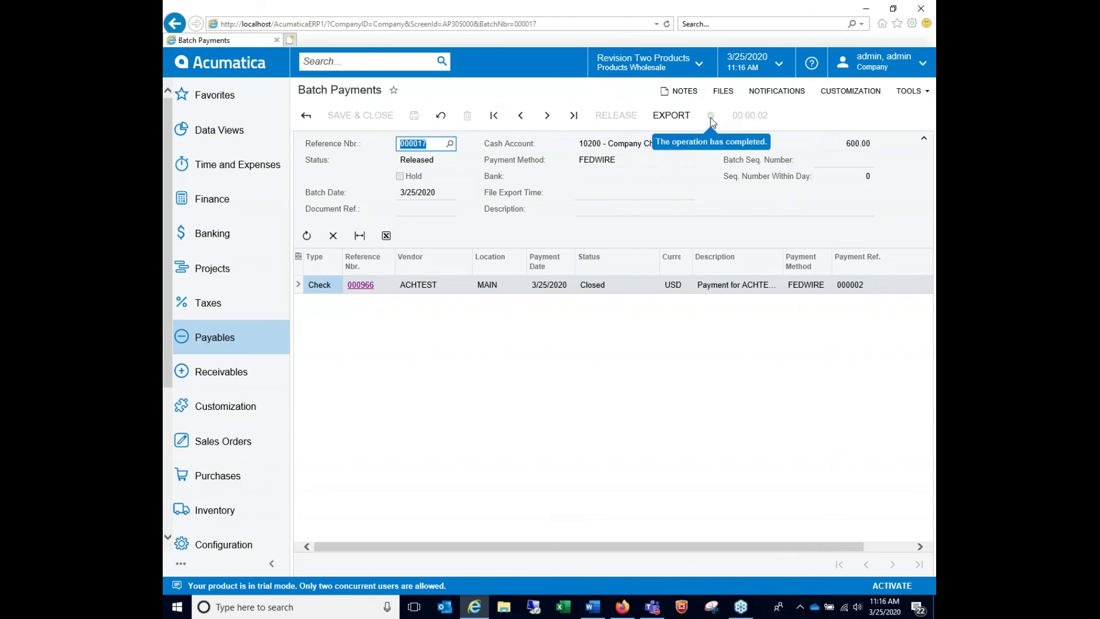
click(681, 120)
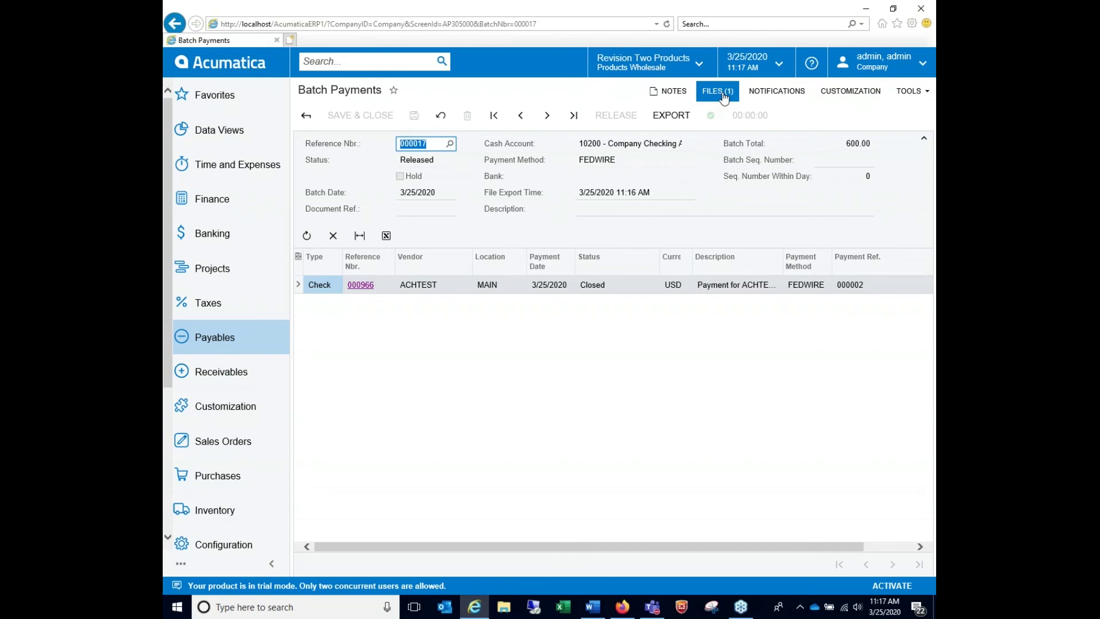
Download ACH032520-00.txt from the batch's attached files, save it, and show it in Downloads
click(723, 92)
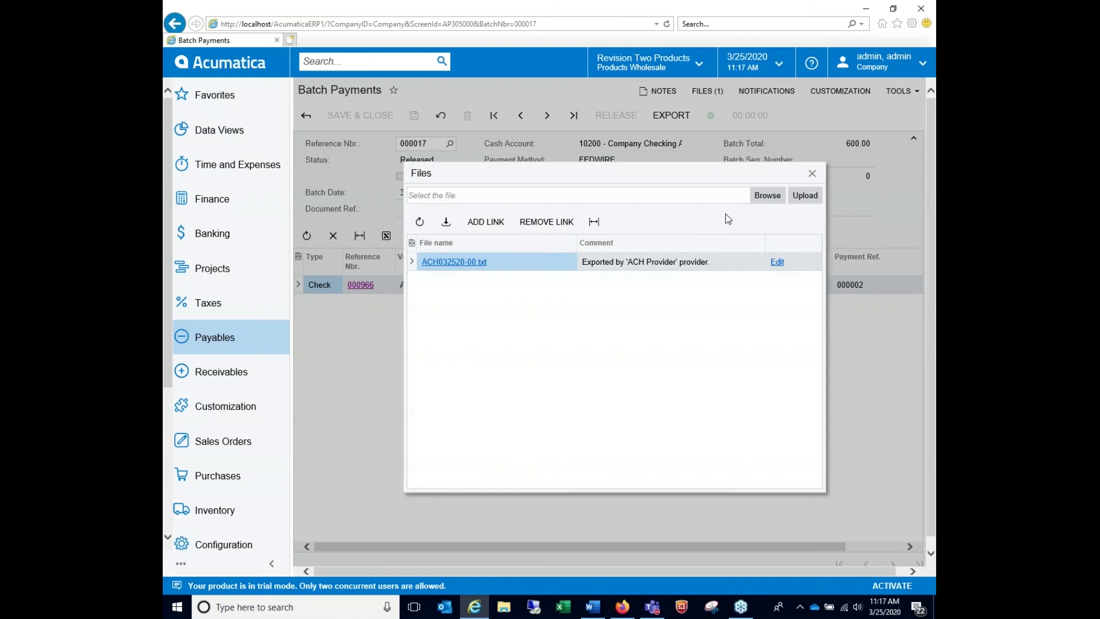
right_click(462, 267)
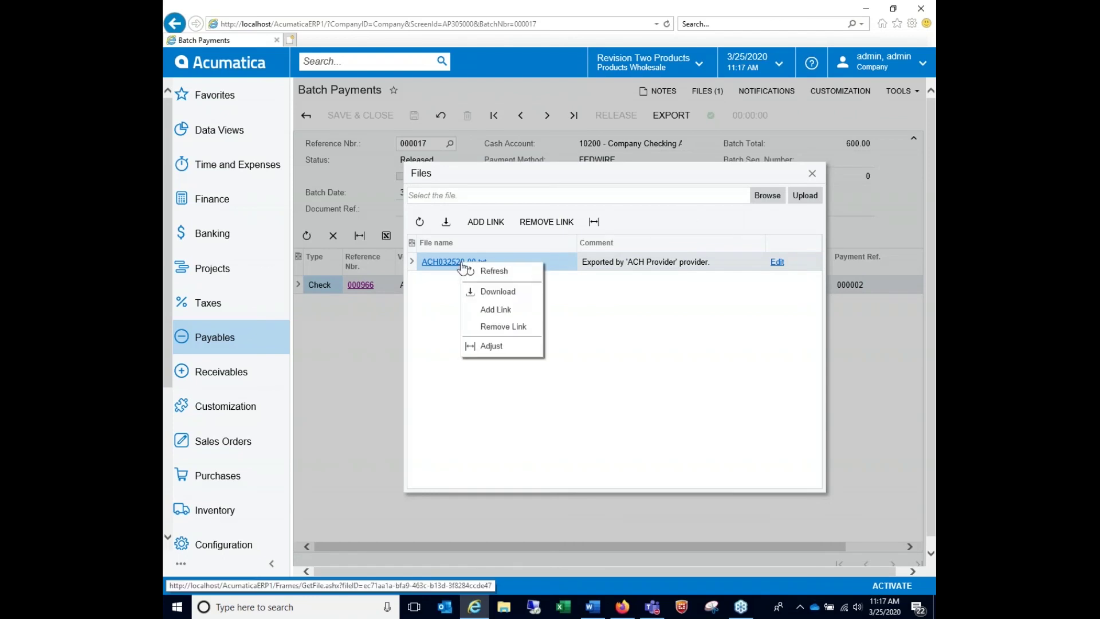
click(498, 293)
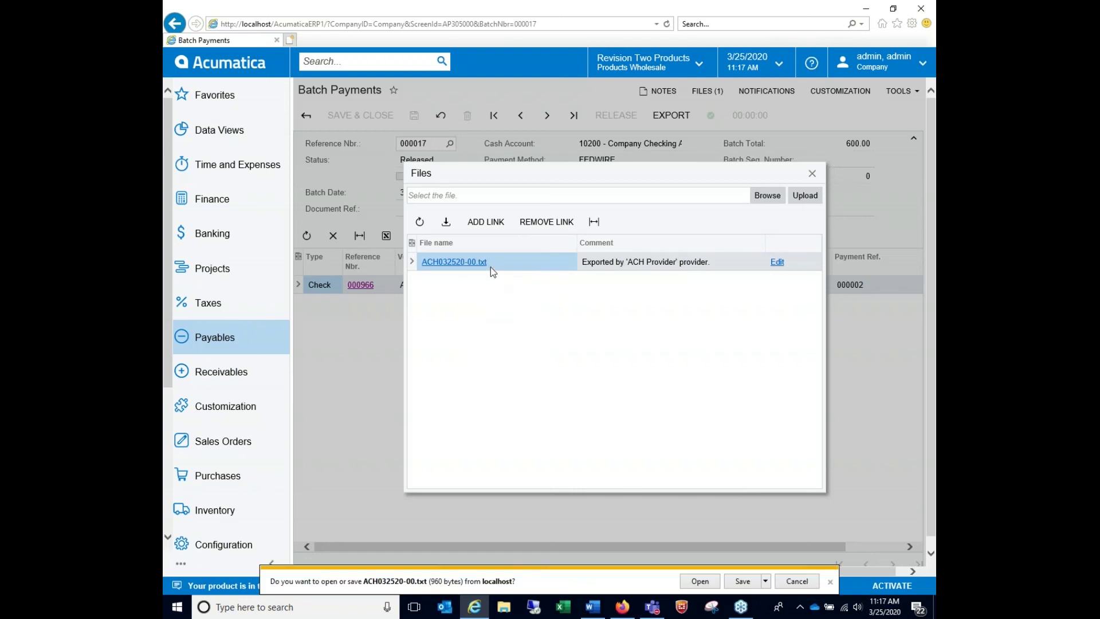
click(742, 581)
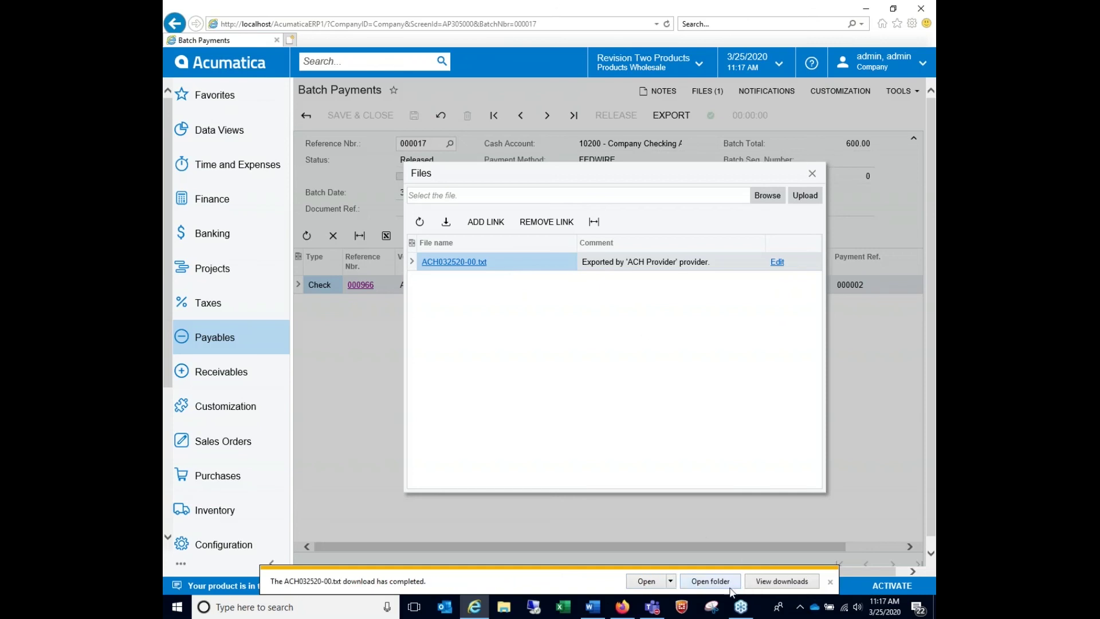
click(729, 581)
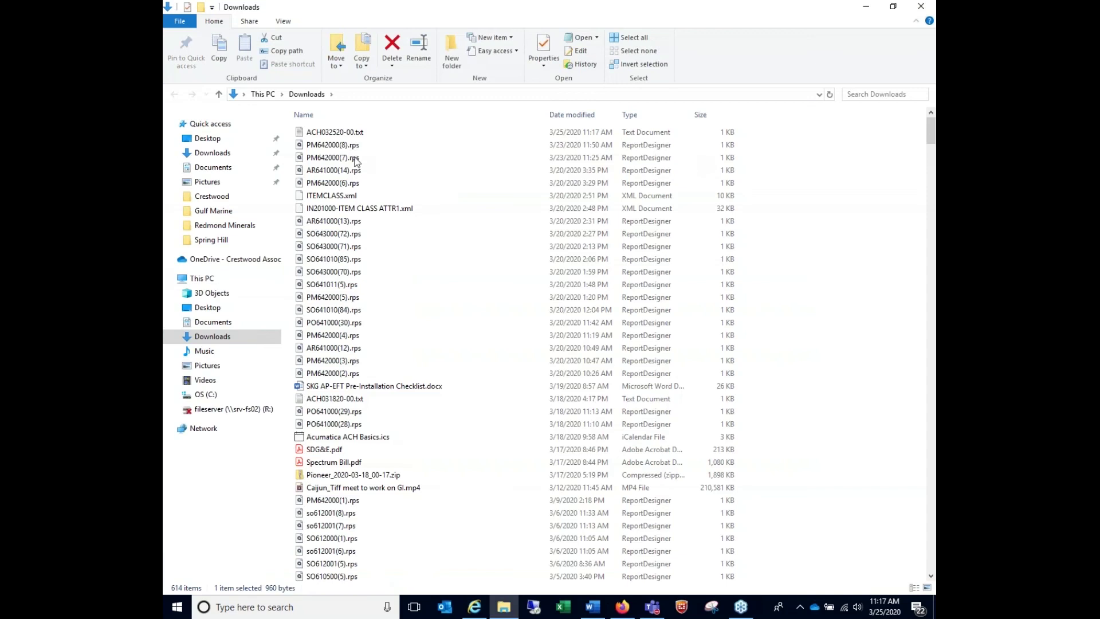
Open ACH032520-00.txt in a widened Notepad and inspect the receiver name, 20200325 date and amount
double_click(351, 133)
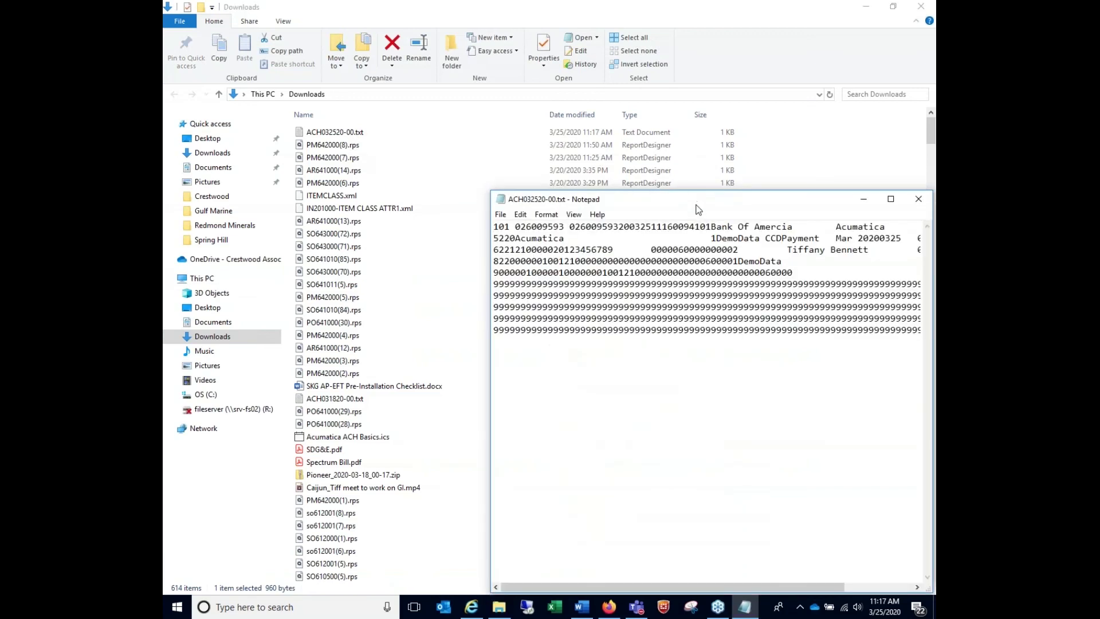
drag(692, 198, 560, 86)
drag(800, 224, 910, 223)
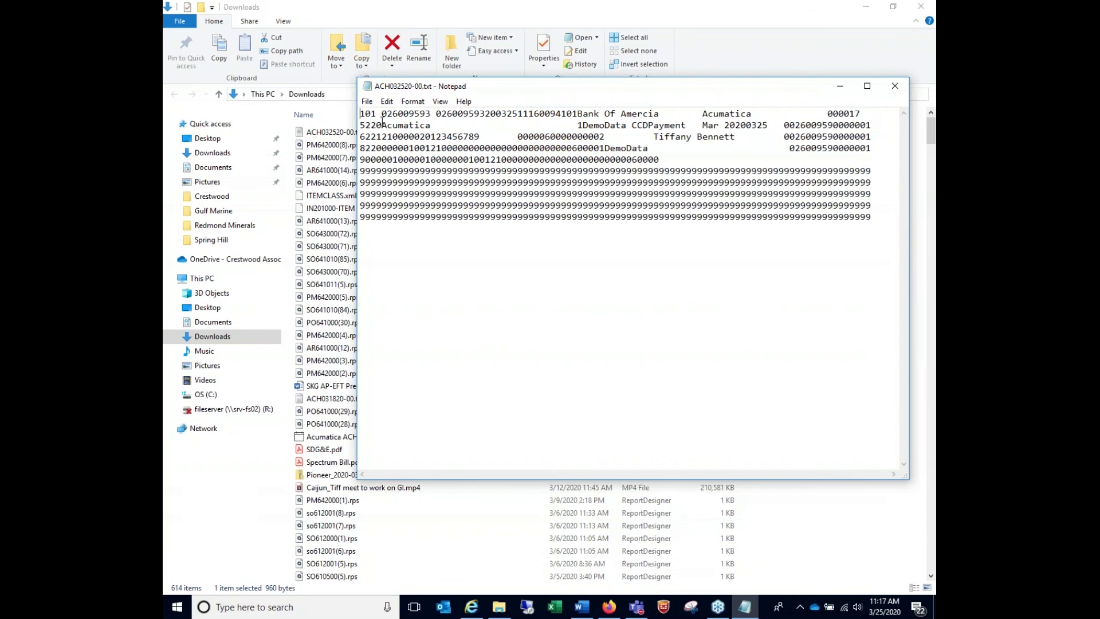
drag(653, 137, 742, 138)
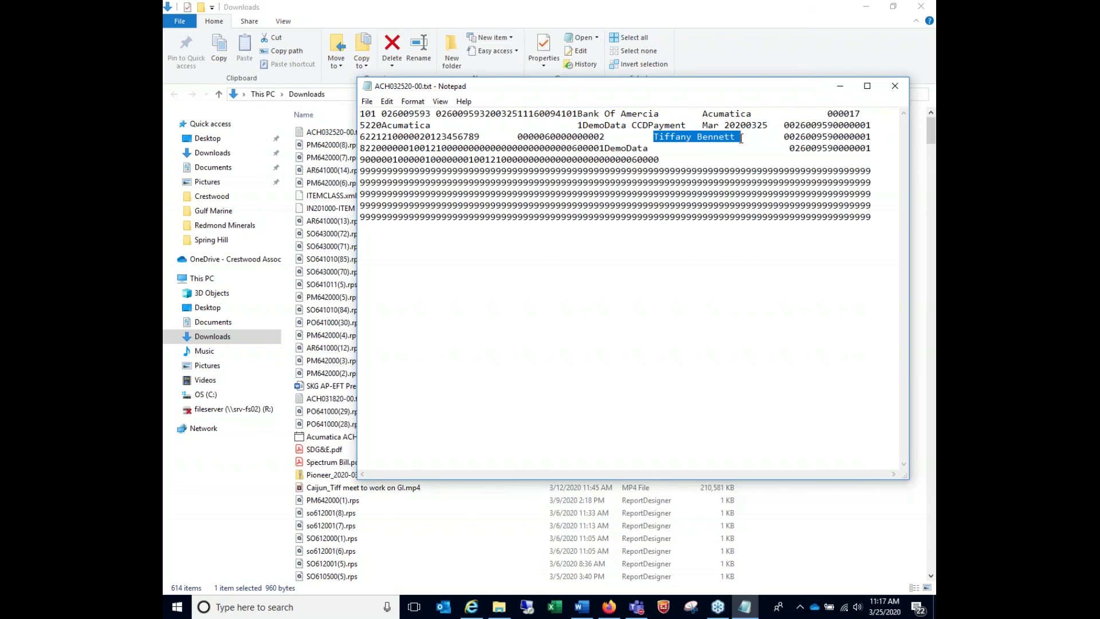
drag(632, 125, 768, 128)
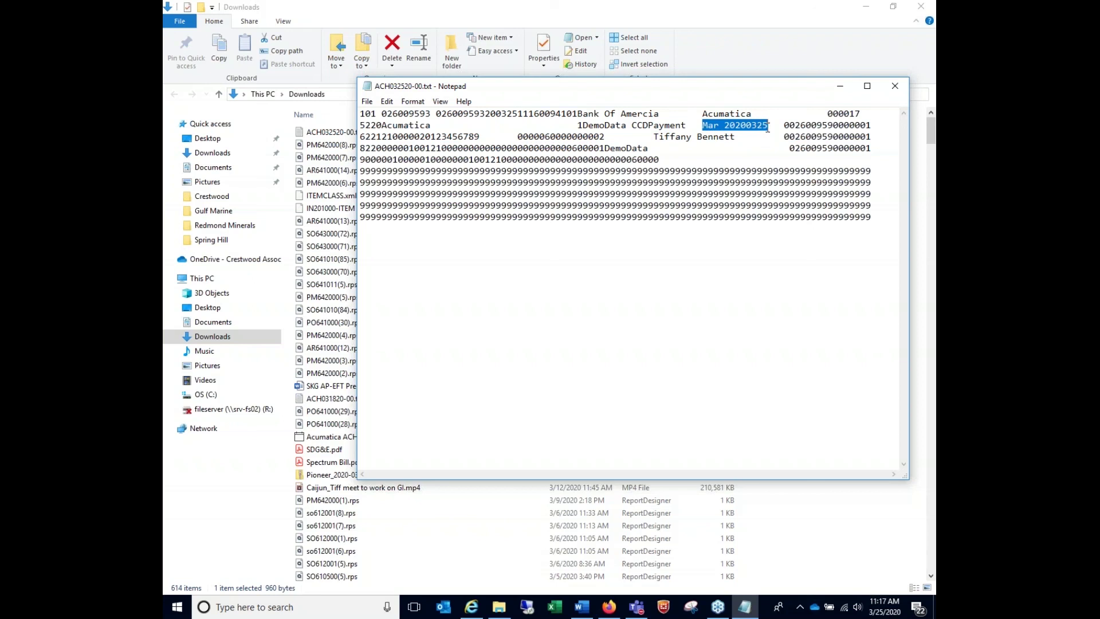
drag(545, 136, 568, 136)
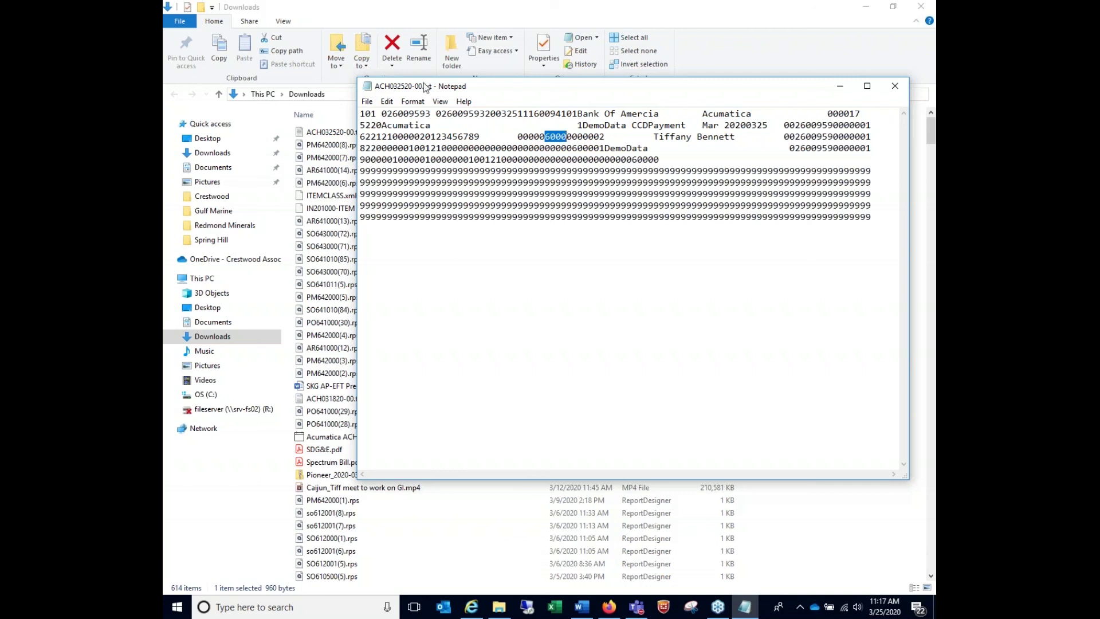
Close Notepad and bring up the file's context menu in the Downloads folder
click(895, 86)
right_click(353, 133)
click(347, 134)
right_click(345, 135)
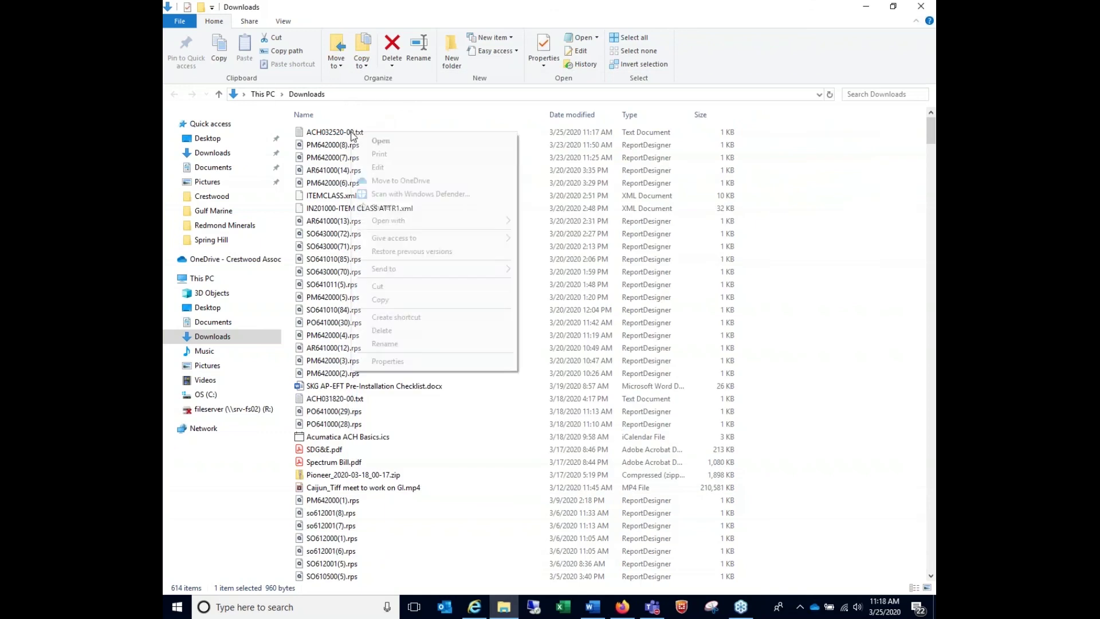
Rename the downloaded file from ACH032520-00.txt to ACH032520-00.ACH
click(322, 133)
click(299, 133)
right_click(299, 135)
click(335, 346)
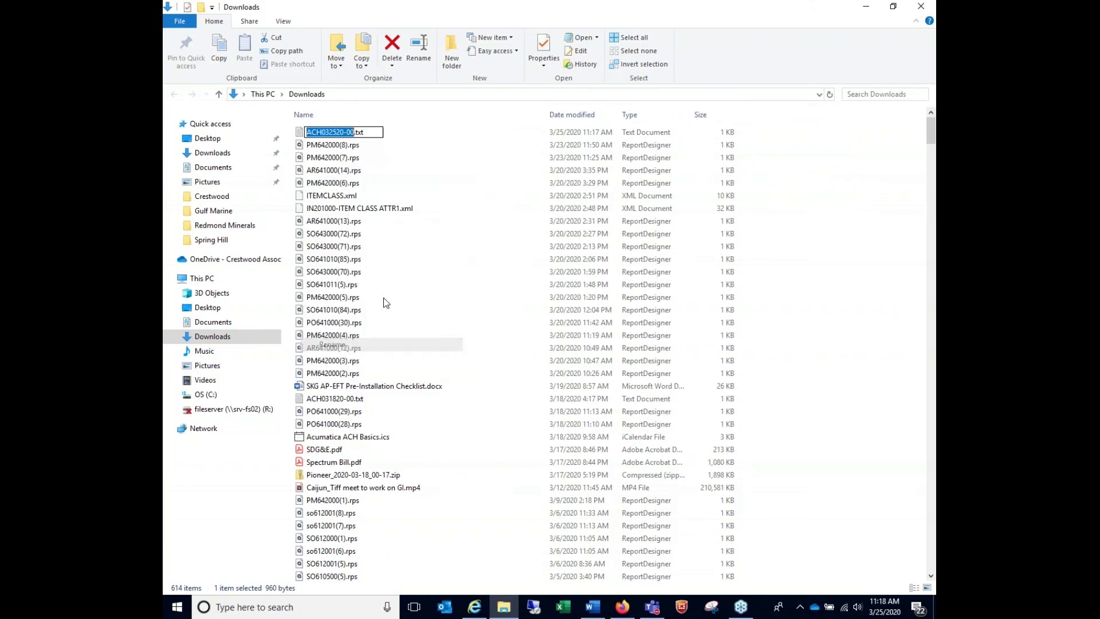
click(358, 132)
double_click(358, 132)
key(BackSpace)
text(ACH)
key(Return)
key(Return)
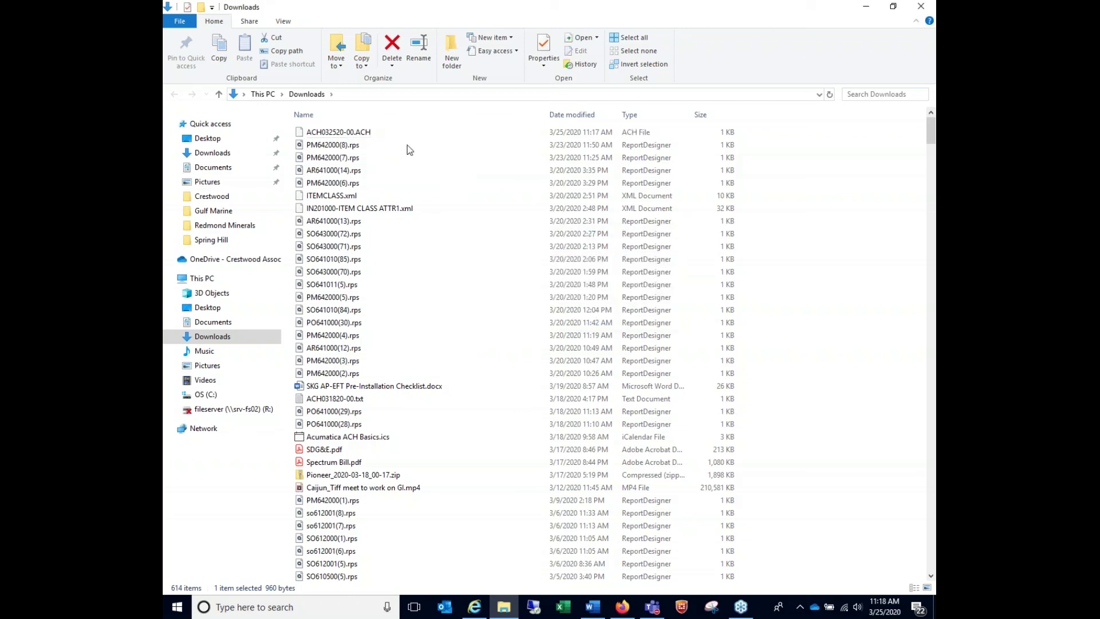
Open ACH032520-00.ACH with Notepad as the chosen app, then close it
right_click(370, 134)
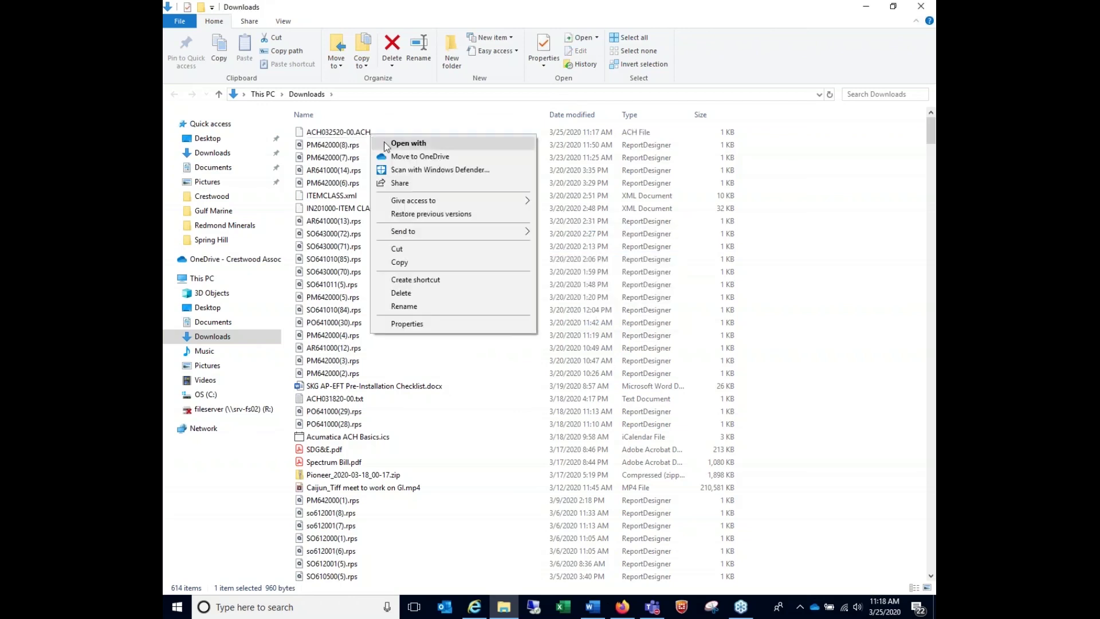
click(409, 143)
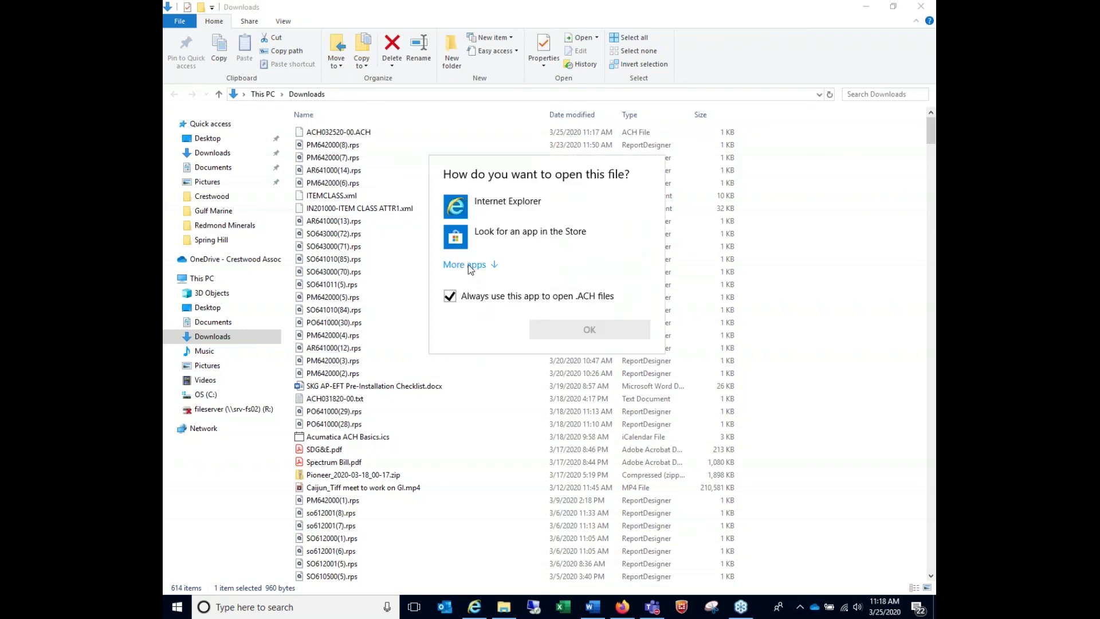
click(468, 264)
scroll(660, 381, down, 4)
click(549, 278)
click(582, 441)
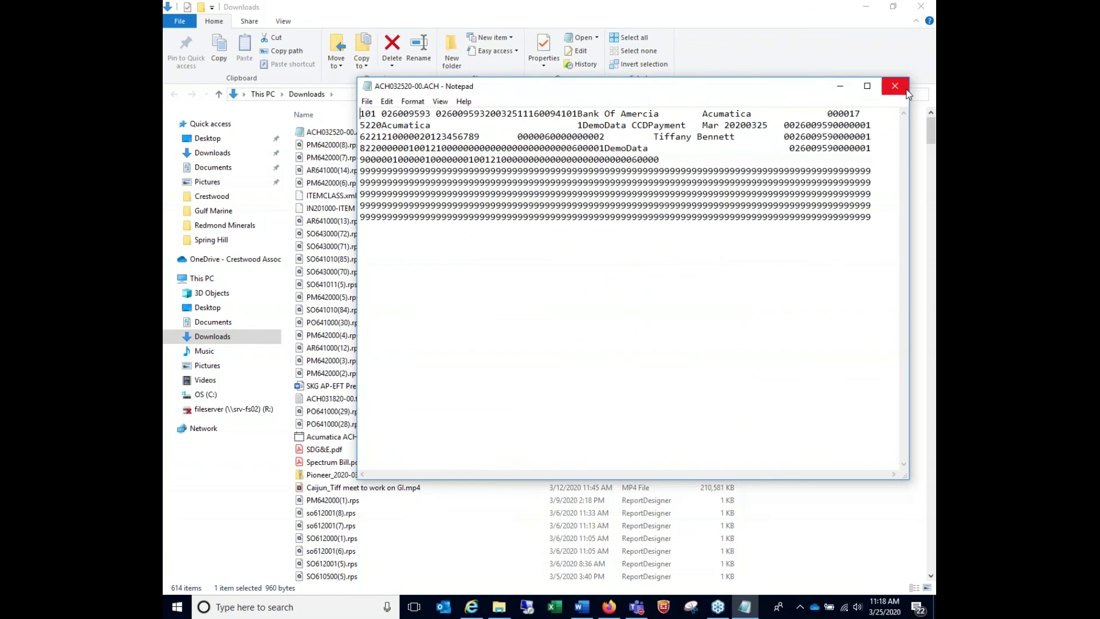
click(905, 89)
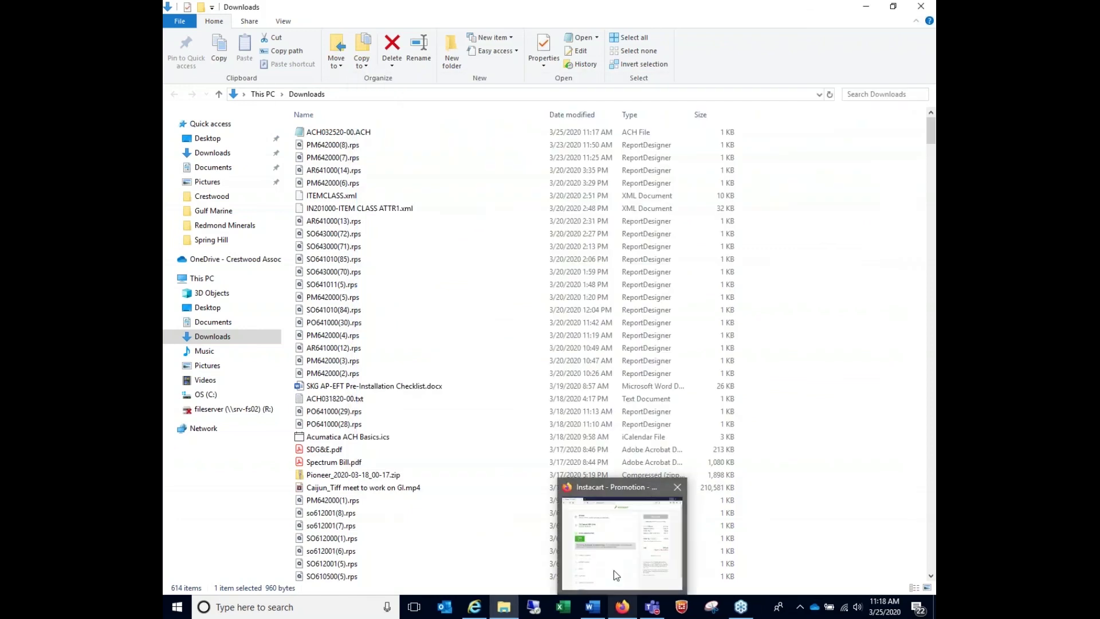
Recheck batch 000017's attached ACH file in Acumatica, then minimize File Explorer
click(475, 607)
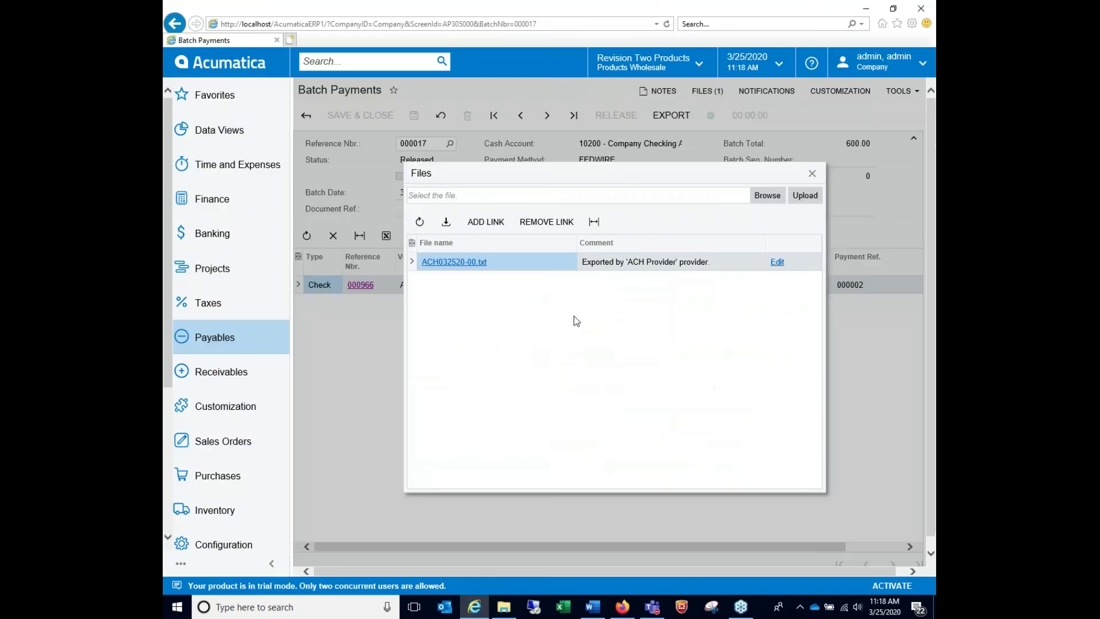
click(813, 174)
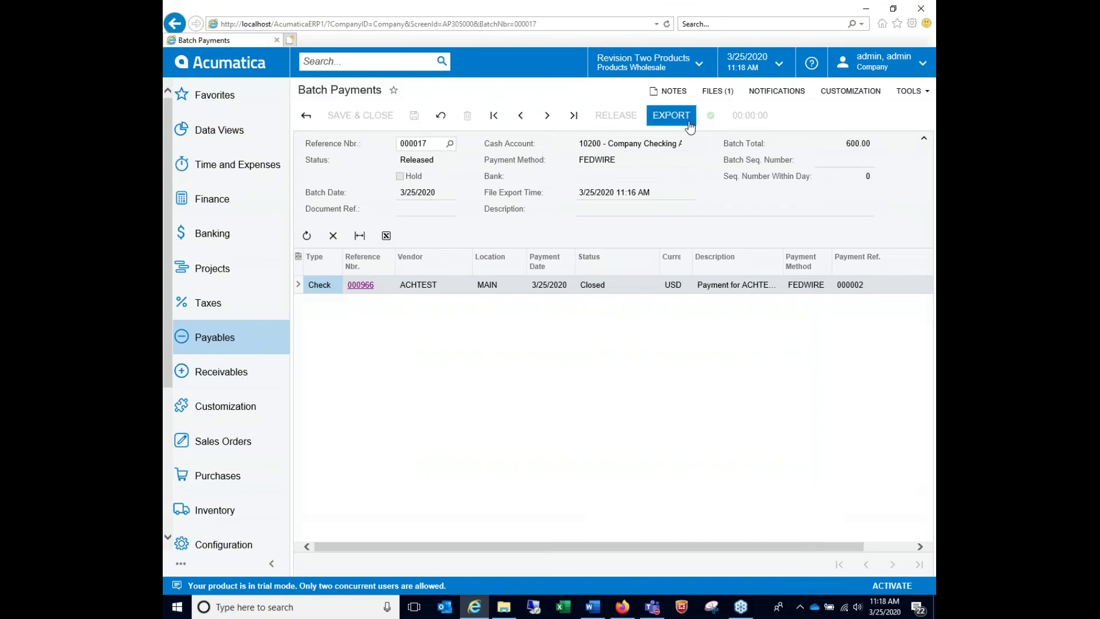
click(719, 92)
right_click(457, 266)
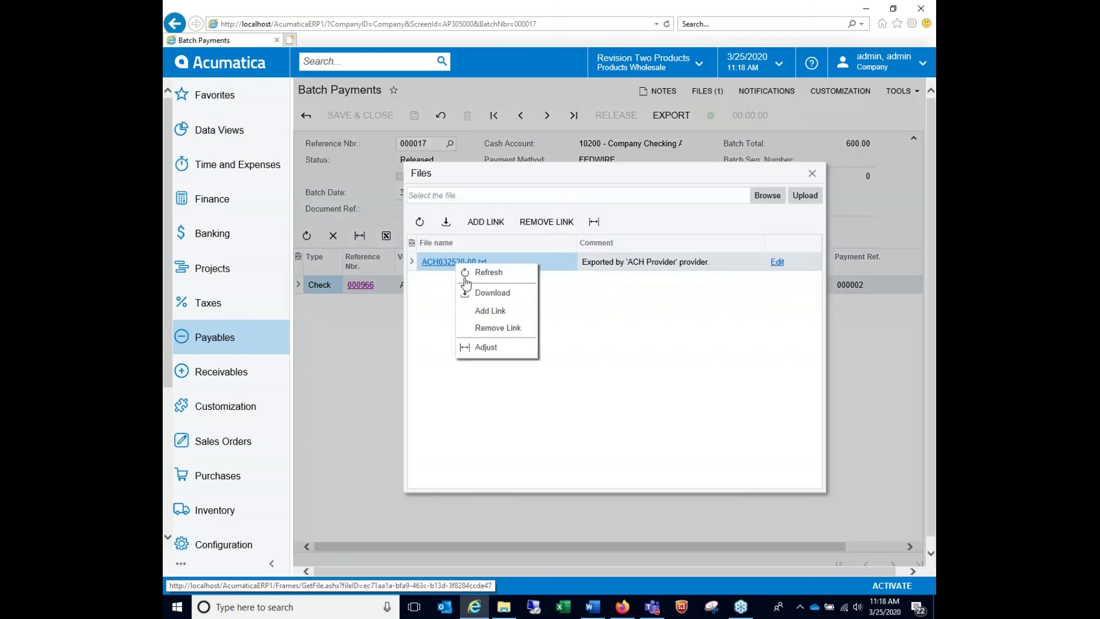
click(813, 173)
click(505, 608)
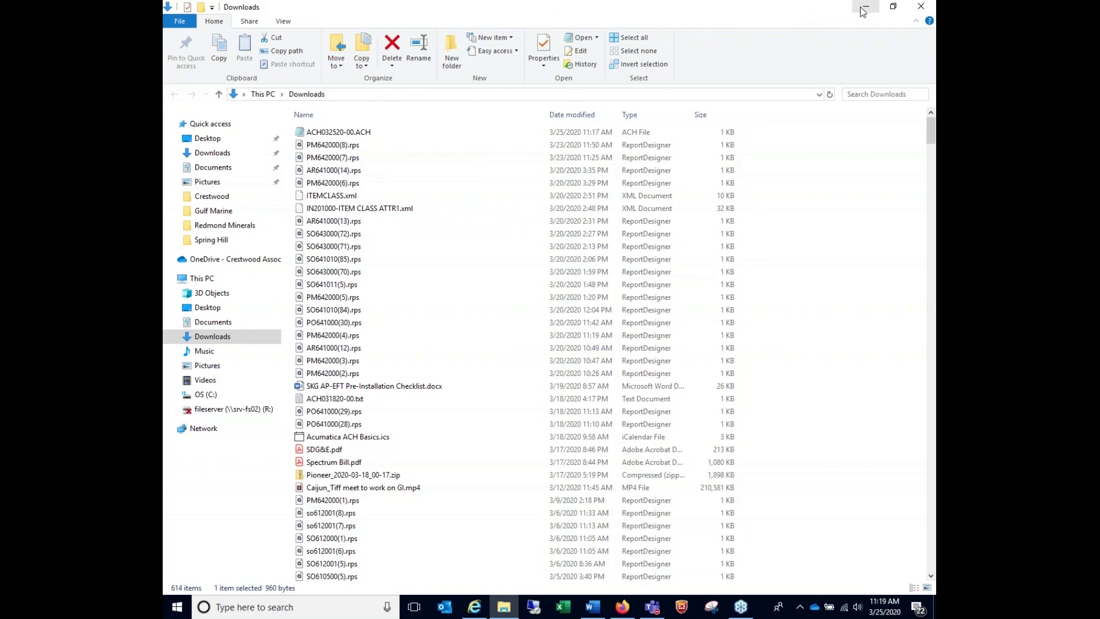
click(863, 10)
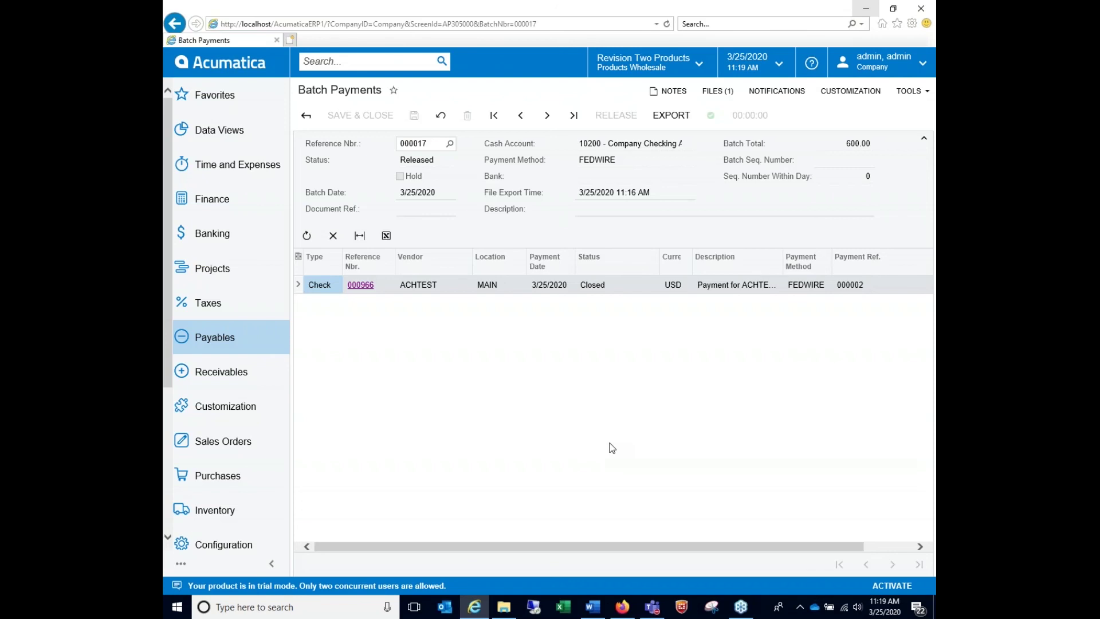
Open the FEDWIRE payment method from Banking > Payment Methods and view its Settings for Use in AP
click(250, 241)
click(765, 479)
click(366, 249)
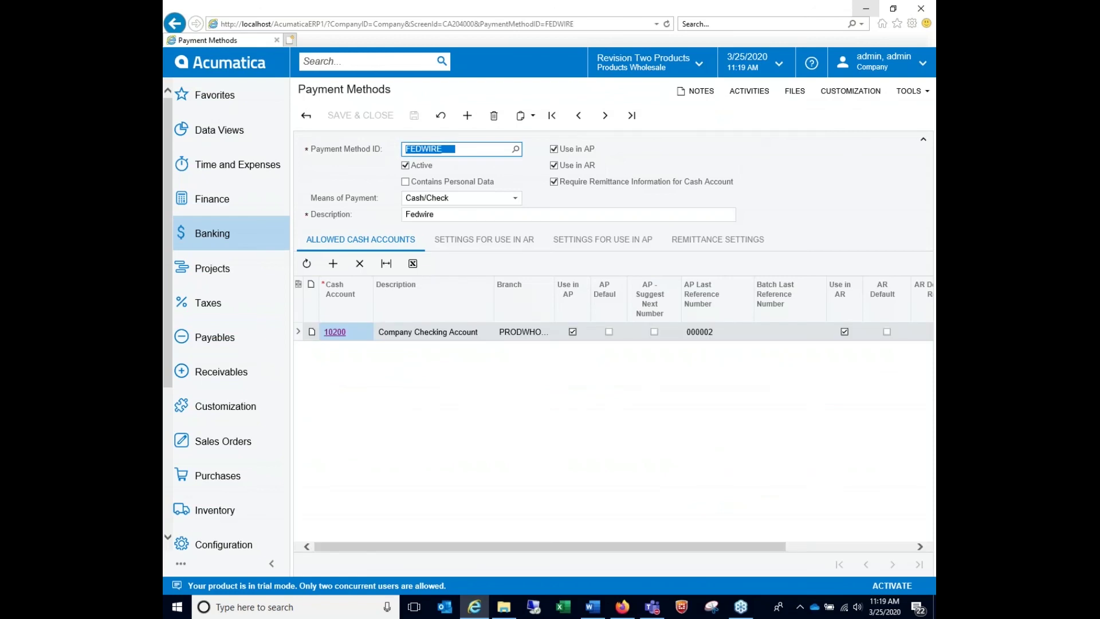
click(608, 240)
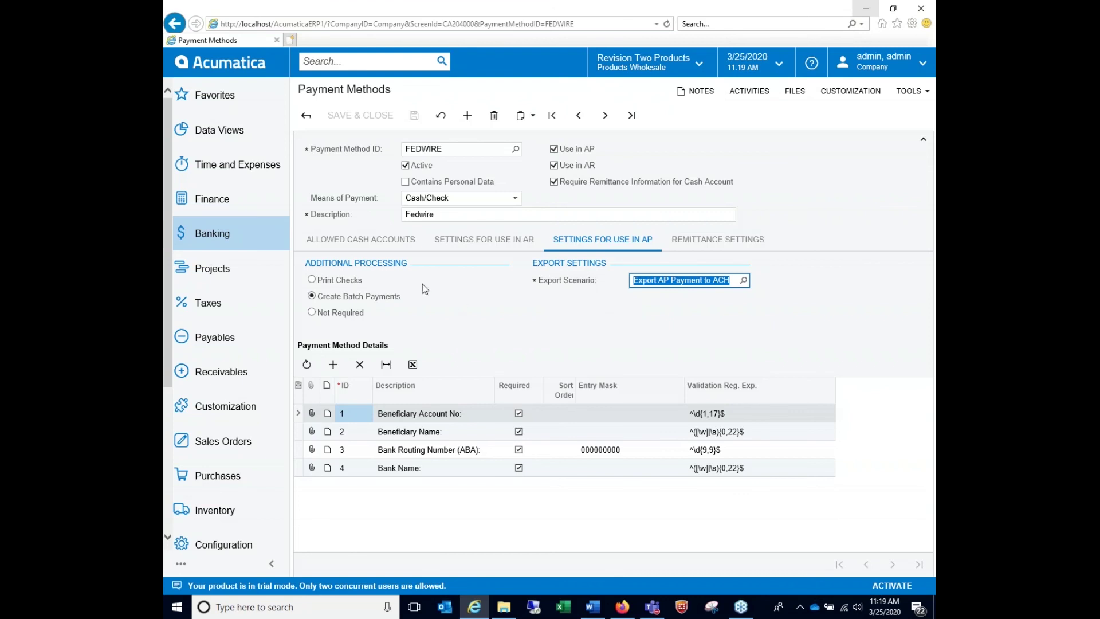
scroll(216, 437, down, 5)
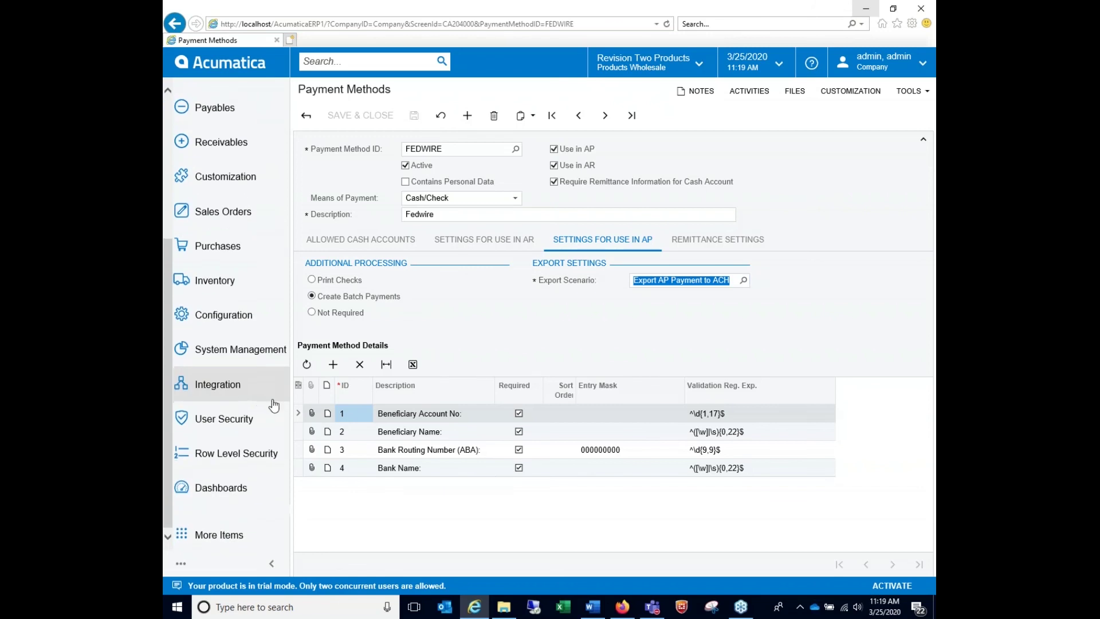
Load the Export AP Payment to ACH scenario from Integration > Export Scenarios
click(245, 388)
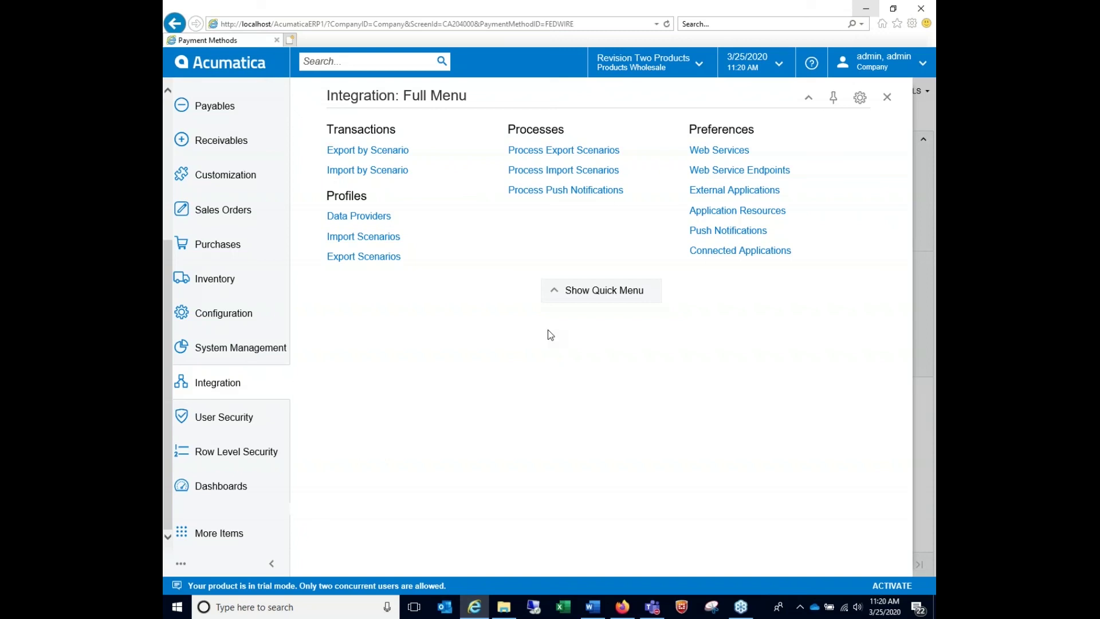
click(369, 263)
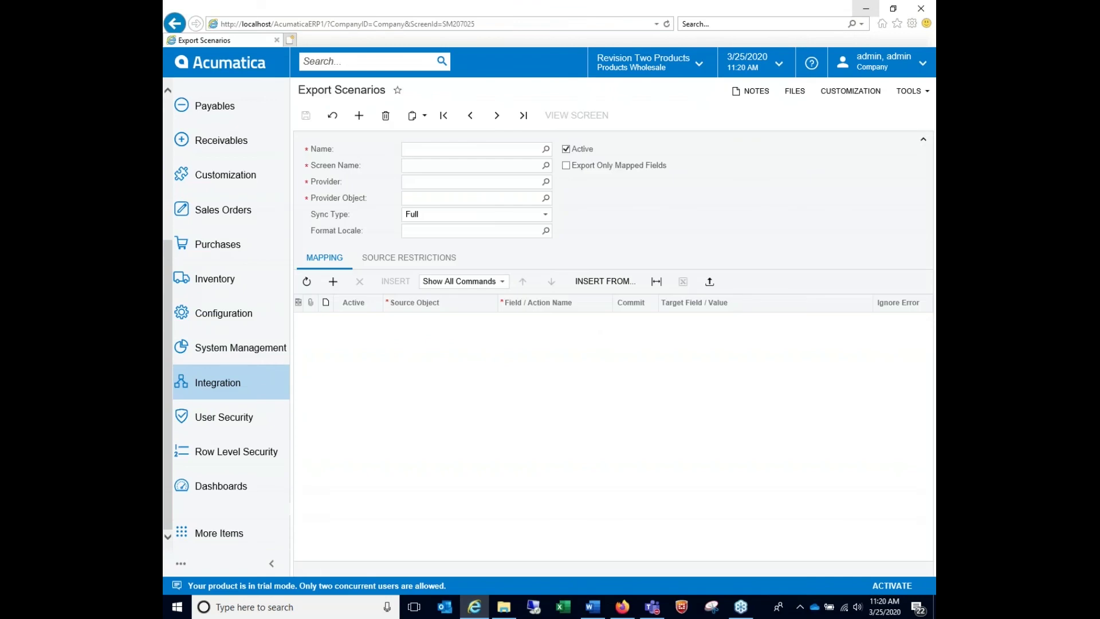
click(545, 149)
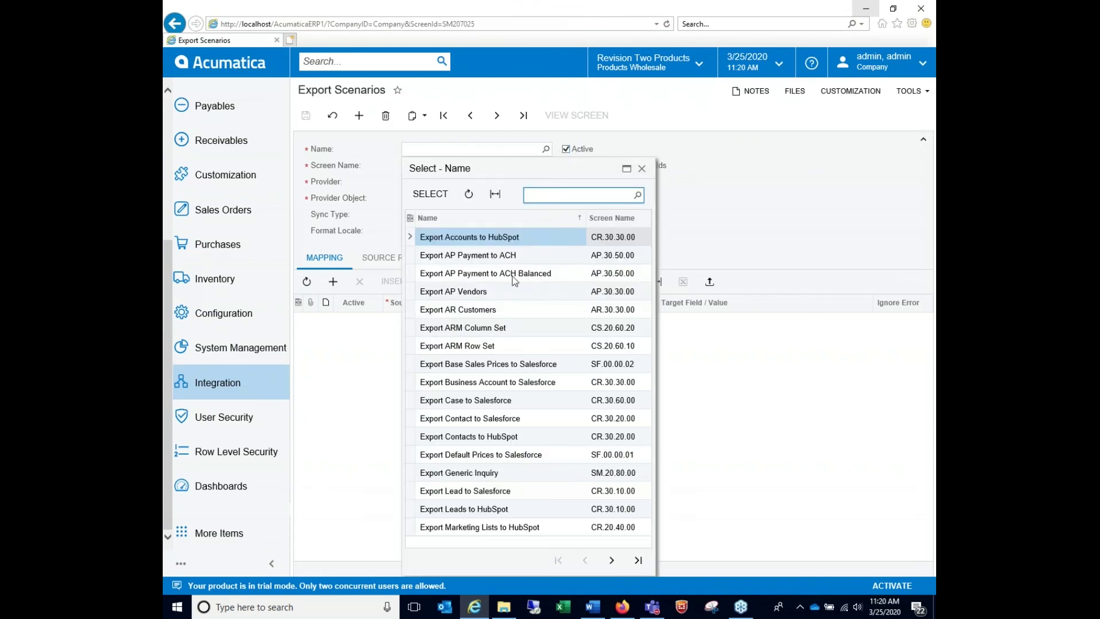
double_click(500, 255)
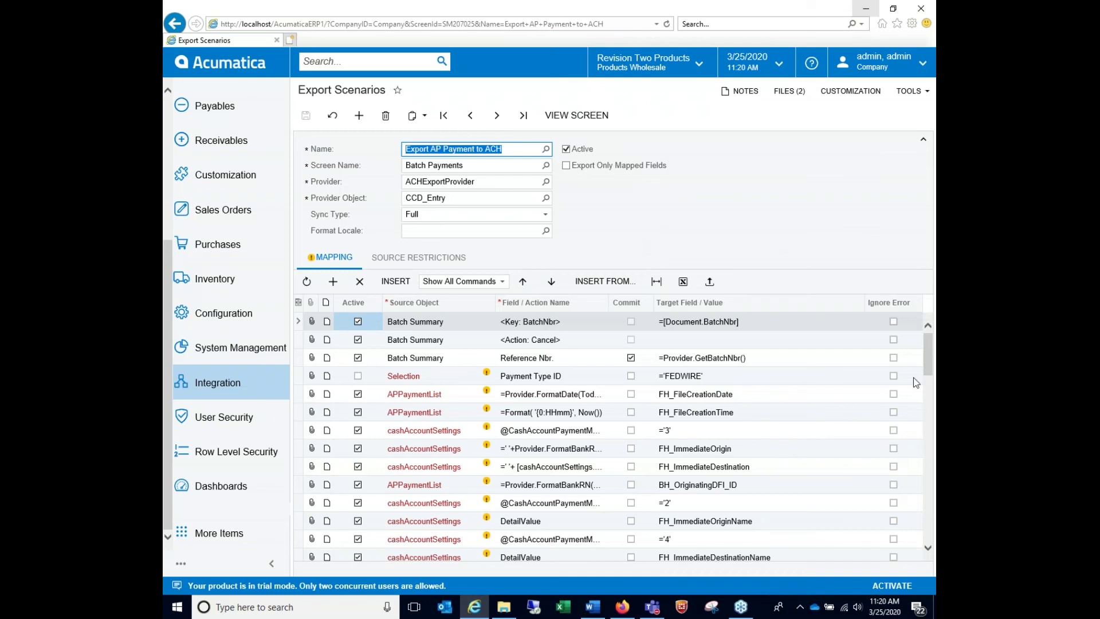
Scroll through the scenario's mapping rows, then reopen ACH032520-00.ACH in Notepad to compare
scroll(931, 518, down, 10)
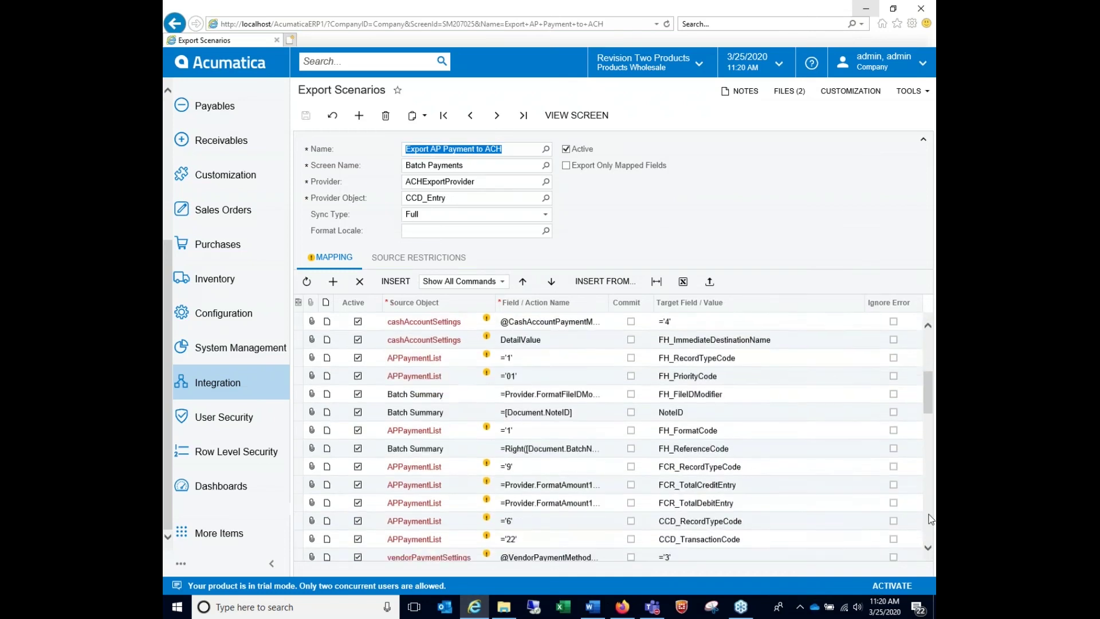
scroll(931, 487, up, 10)
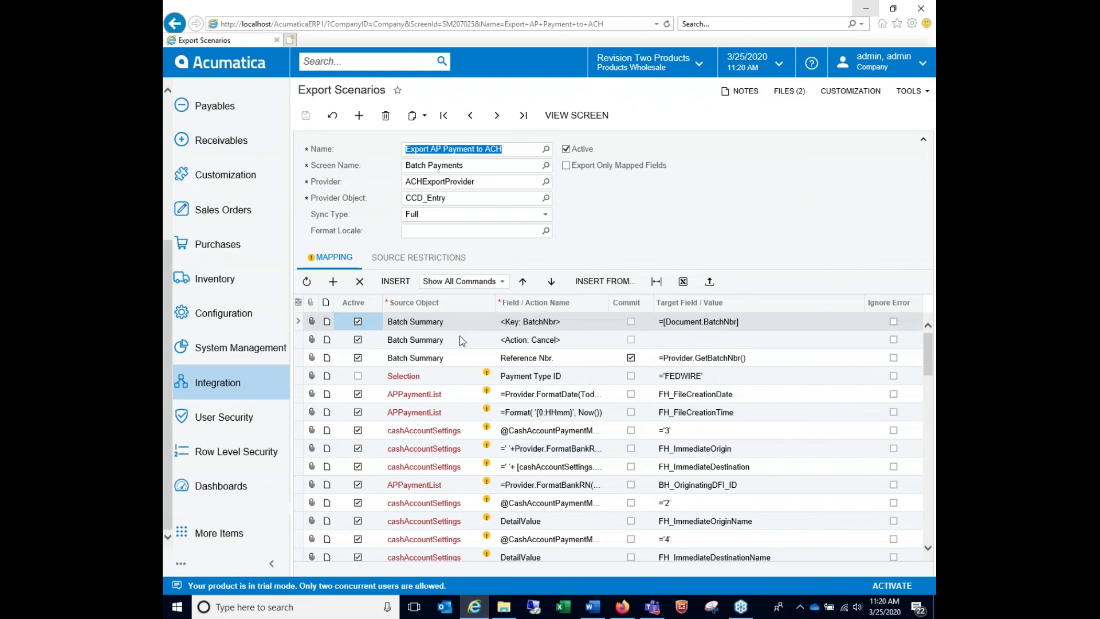
scroll(929, 531, down, 4)
scroll(929, 531, down, 10)
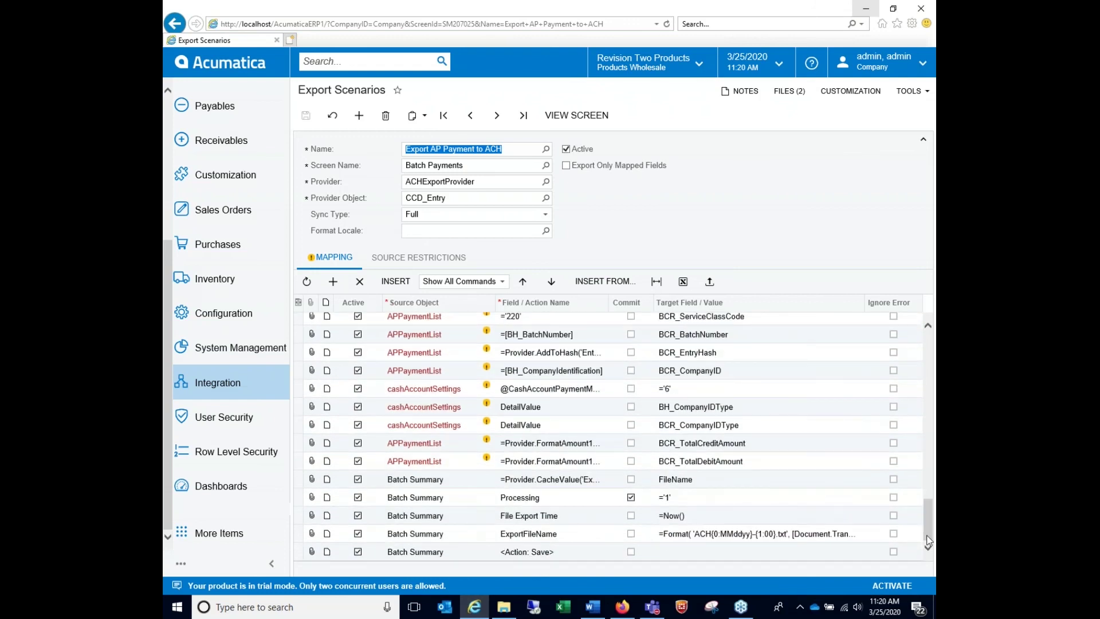
scroll(928, 541, up, 10)
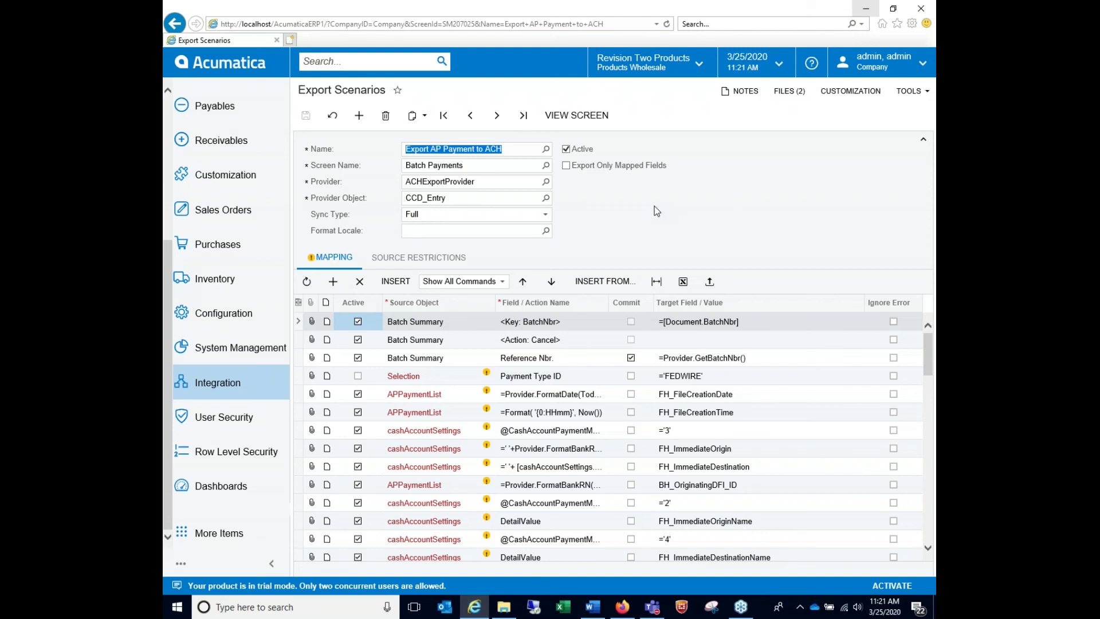
click(503, 606)
double_click(338, 133)
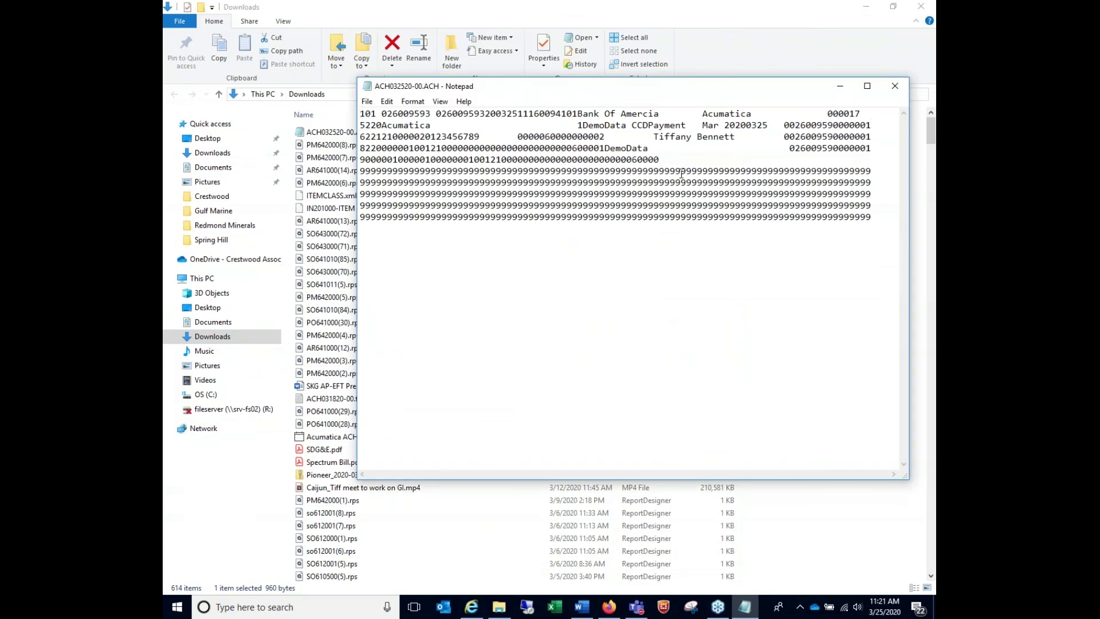
Close ACH032520-00.ACH in Notepad and minimize File Explorer
click(895, 89)
click(865, 10)
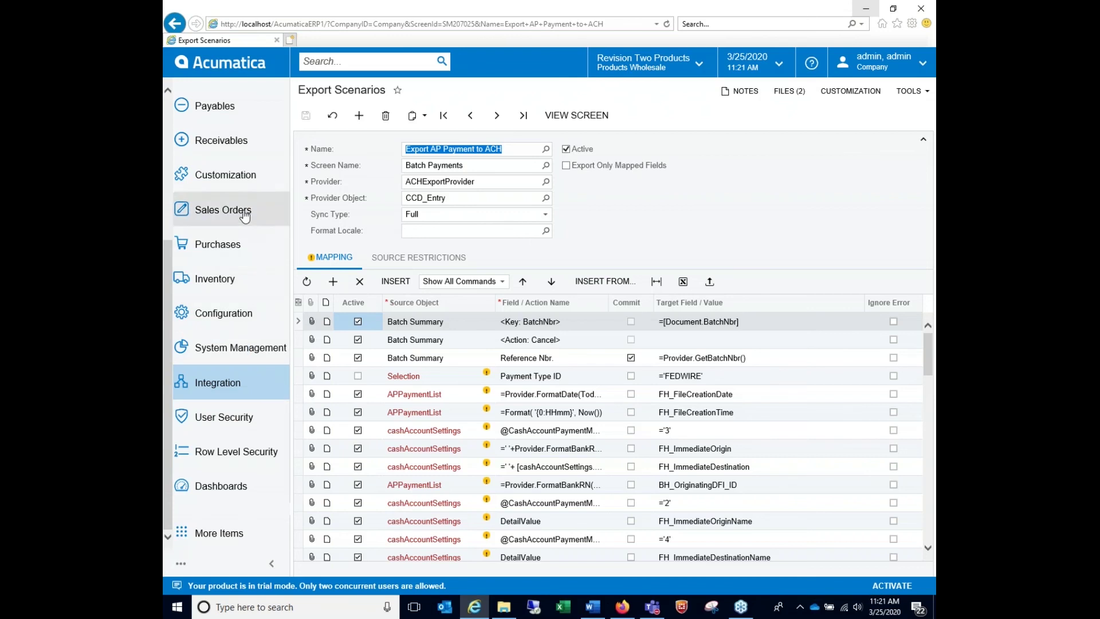
Navigate through Banking and Payables to the Vendors screen under Profiles
scroll(241, 172, up, 5)
click(229, 241)
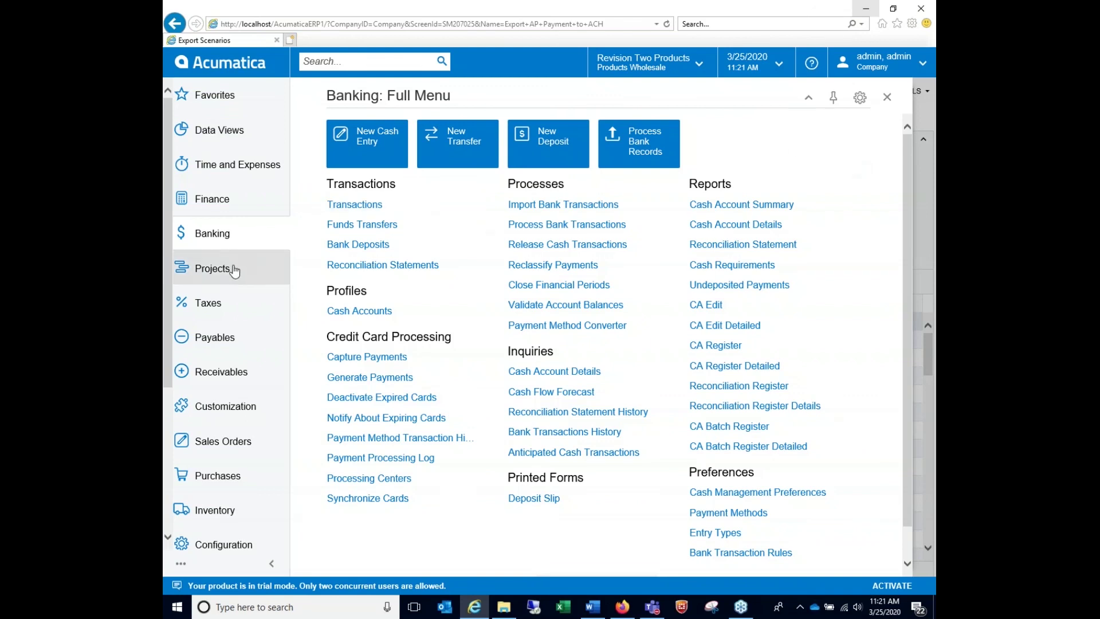
click(213, 344)
click(406, 329)
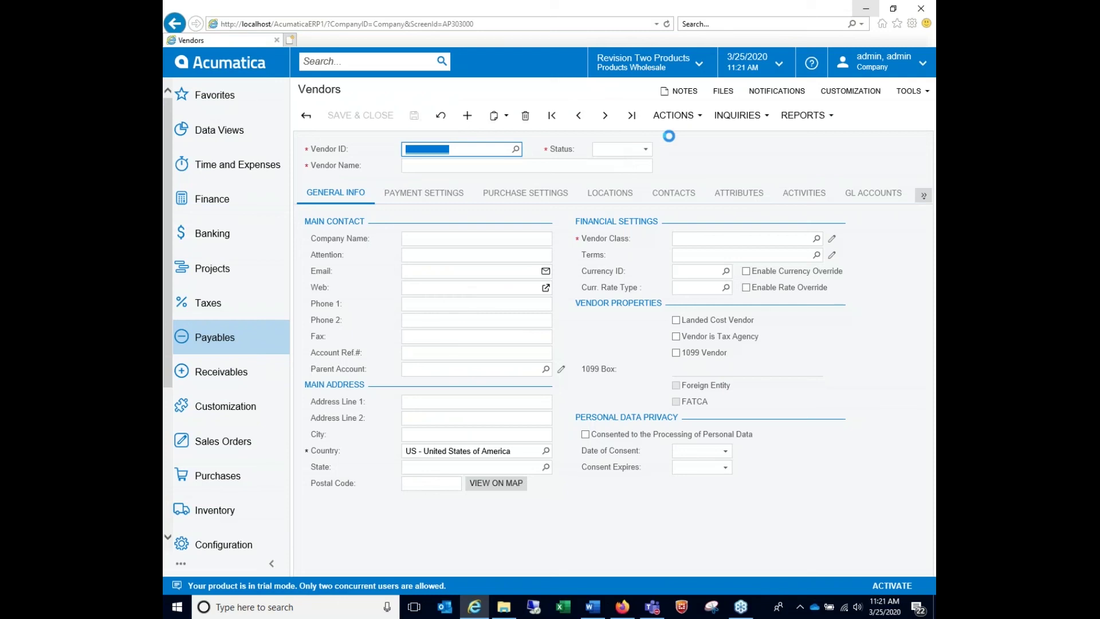
In vendor ACHTEST's Payment Settings, change the payment method from FEDWIRE to FEDWIREBA
click(424, 193)
click(778, 237)
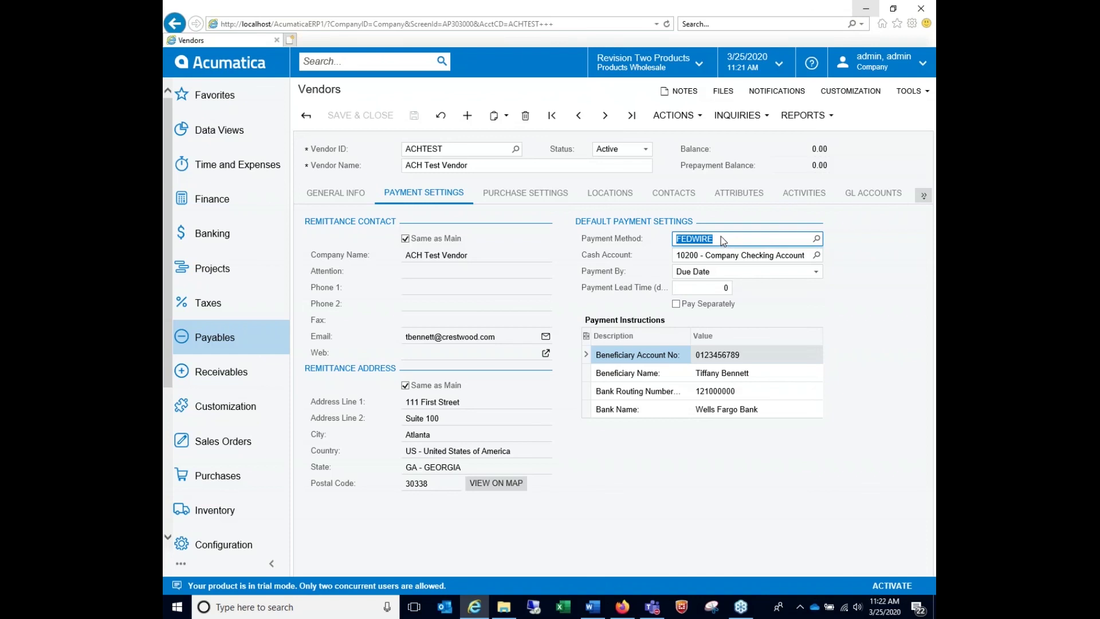
click(816, 239)
double_click(548, 389)
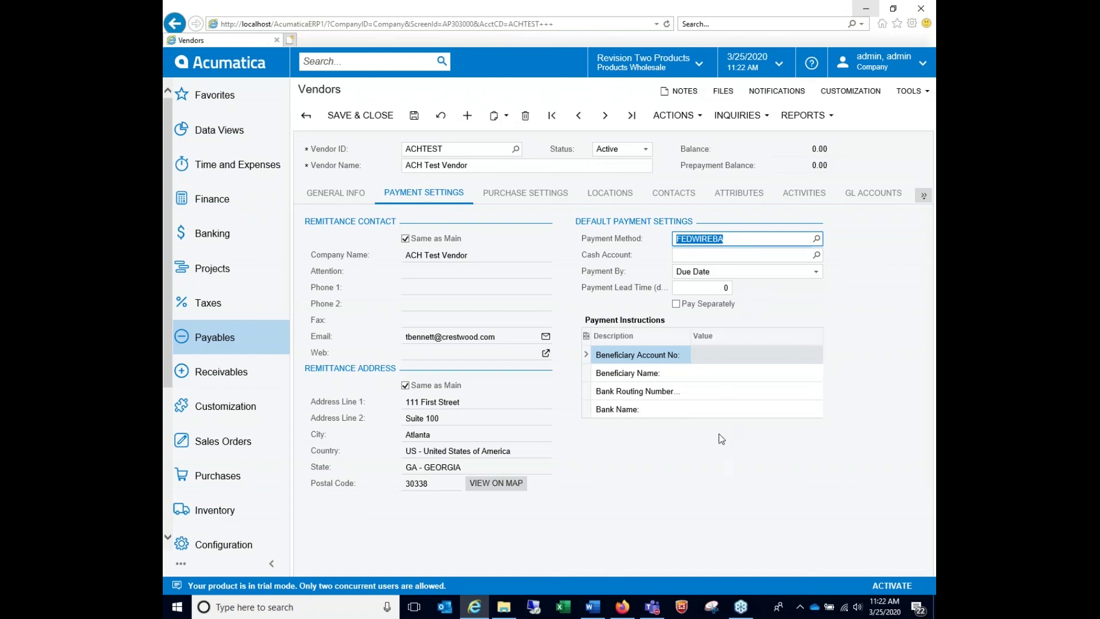
Set vendor ACHTEST back to payment method FEDWIRE with cash account 10200
click(862, 333)
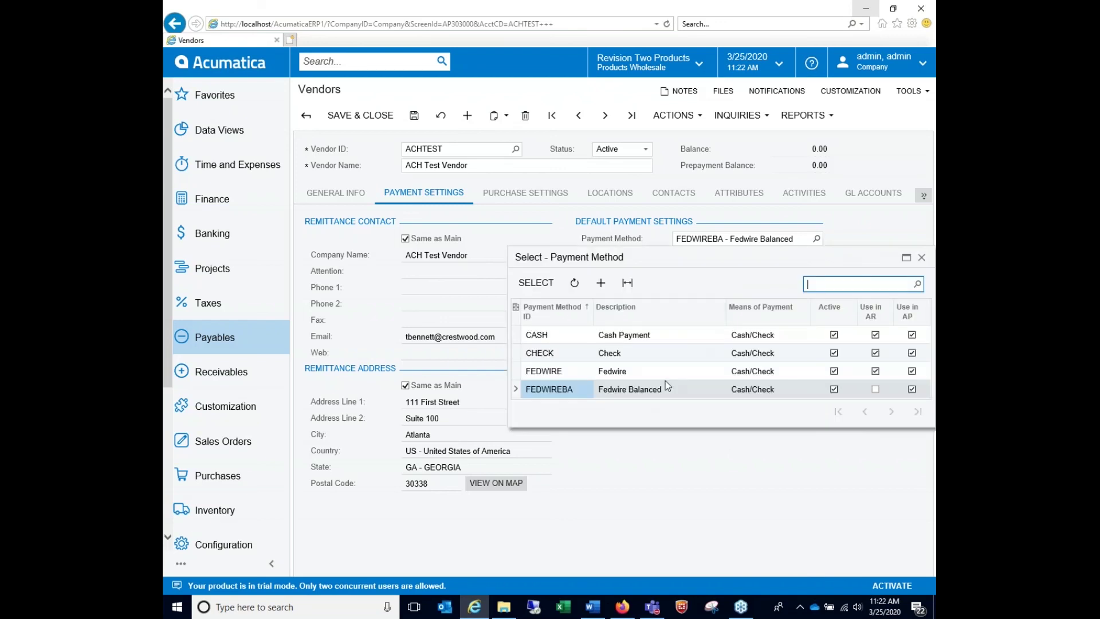
double_click(574, 376)
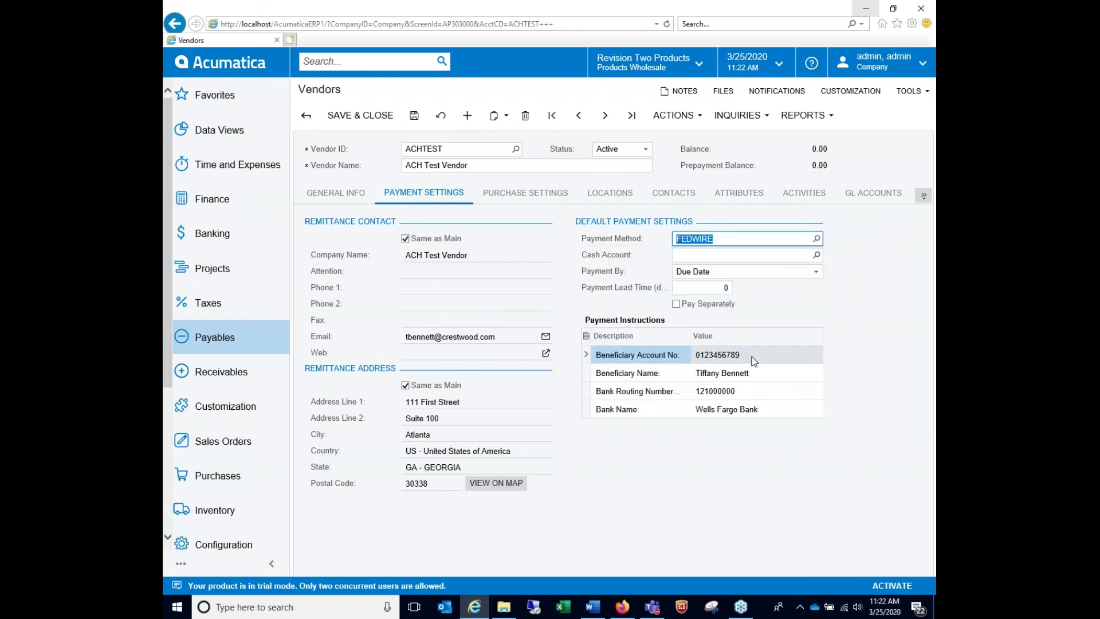
click(817, 256)
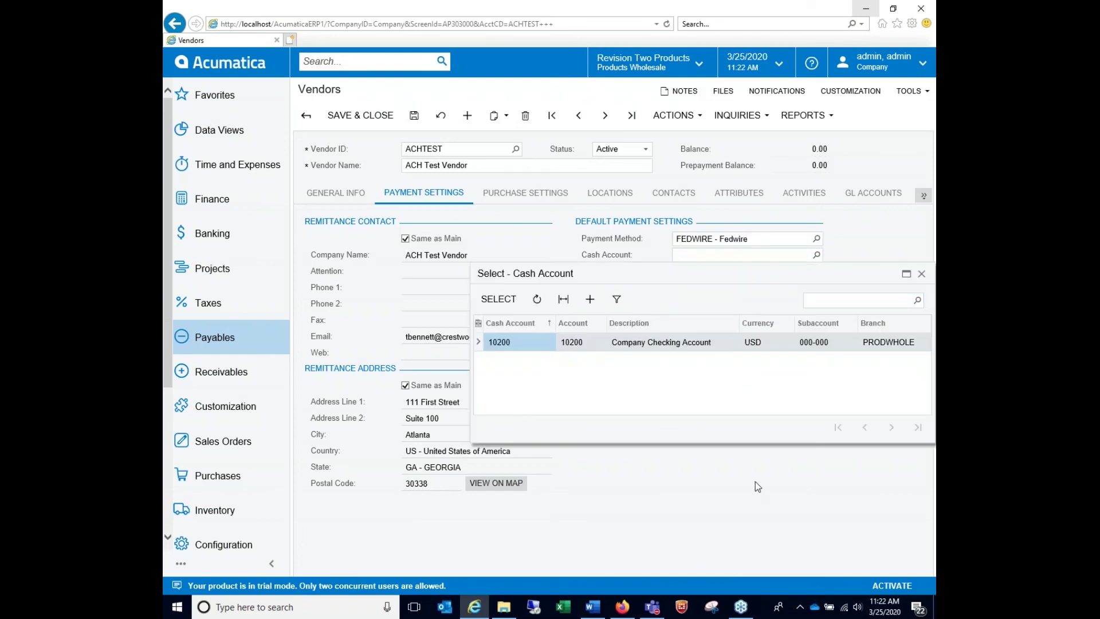
double_click(692, 343)
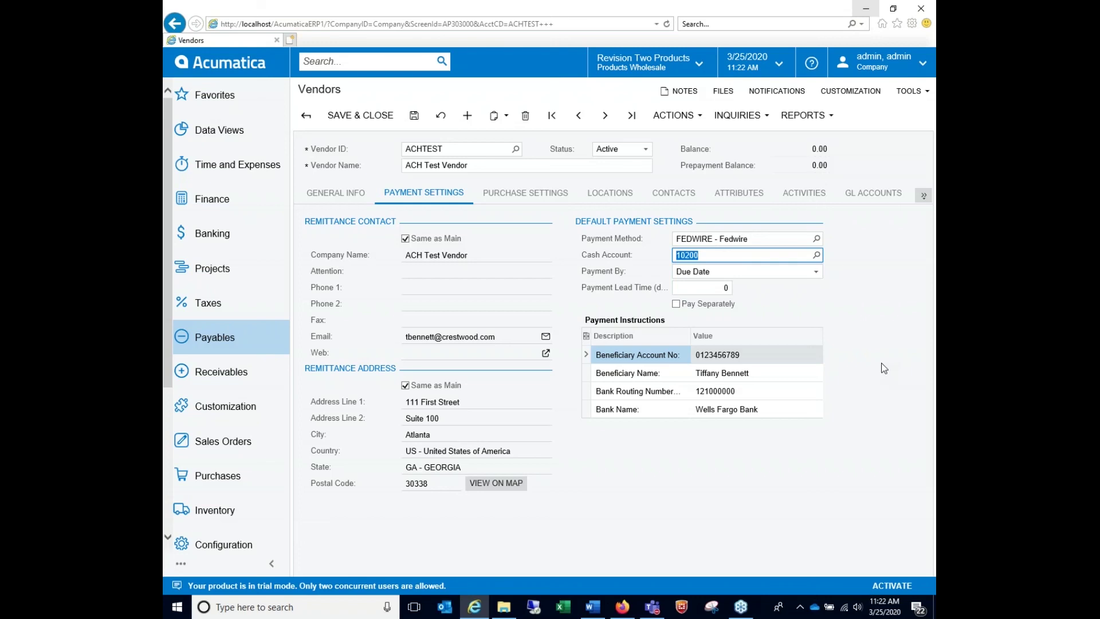
click(860, 280)
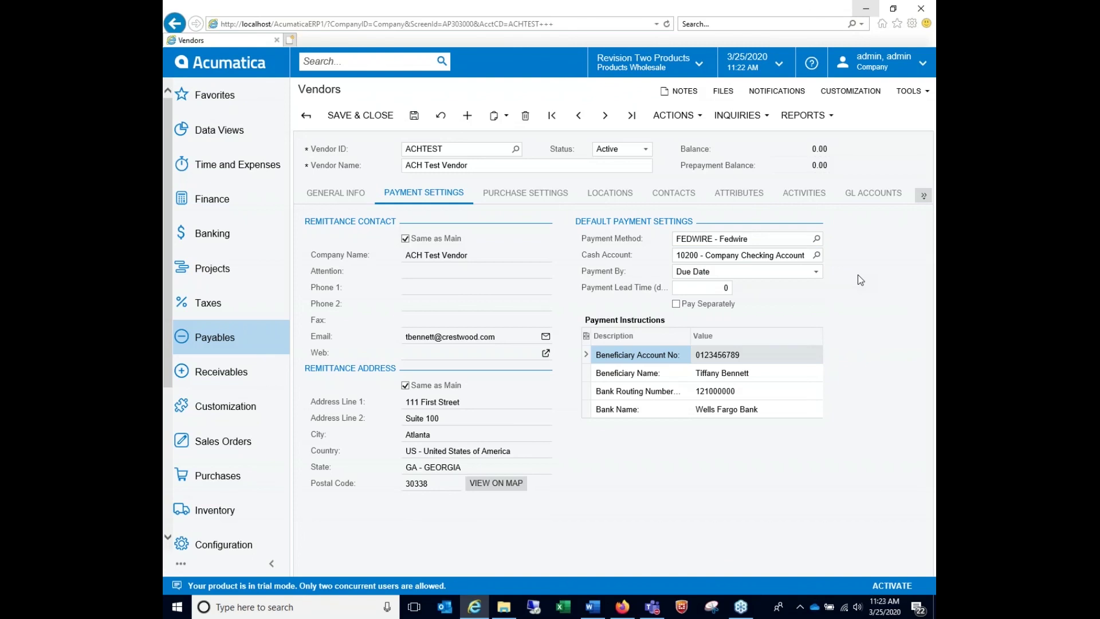
Review ACH setup steps 2 through 11 in the Word document by selecting them
click(605, 602)
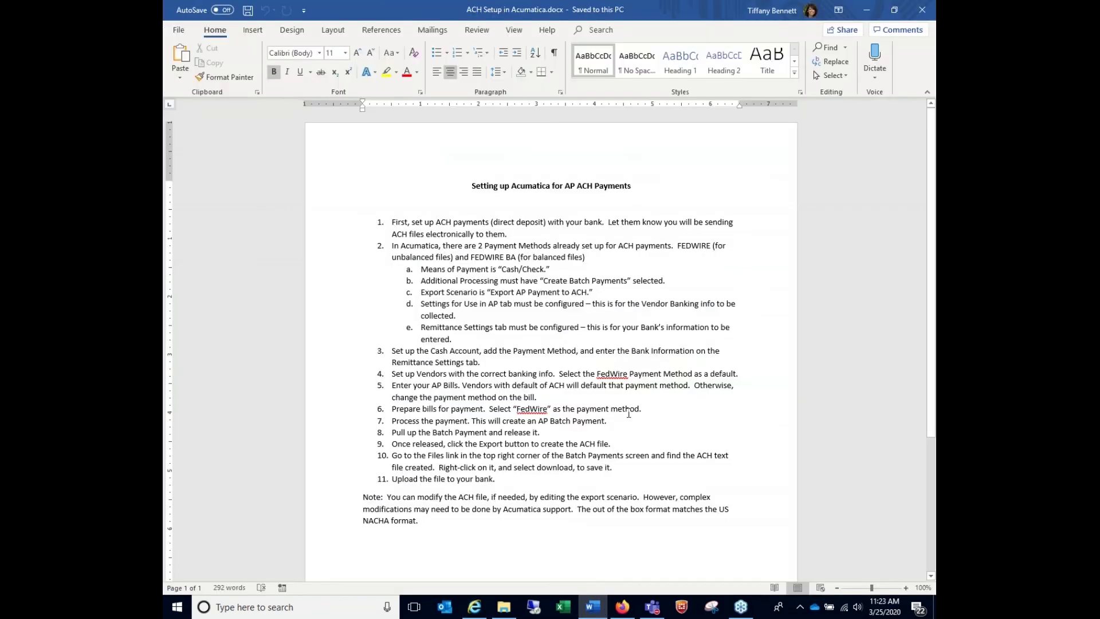
drag(393, 220, 522, 238)
drag(393, 244, 392, 492)
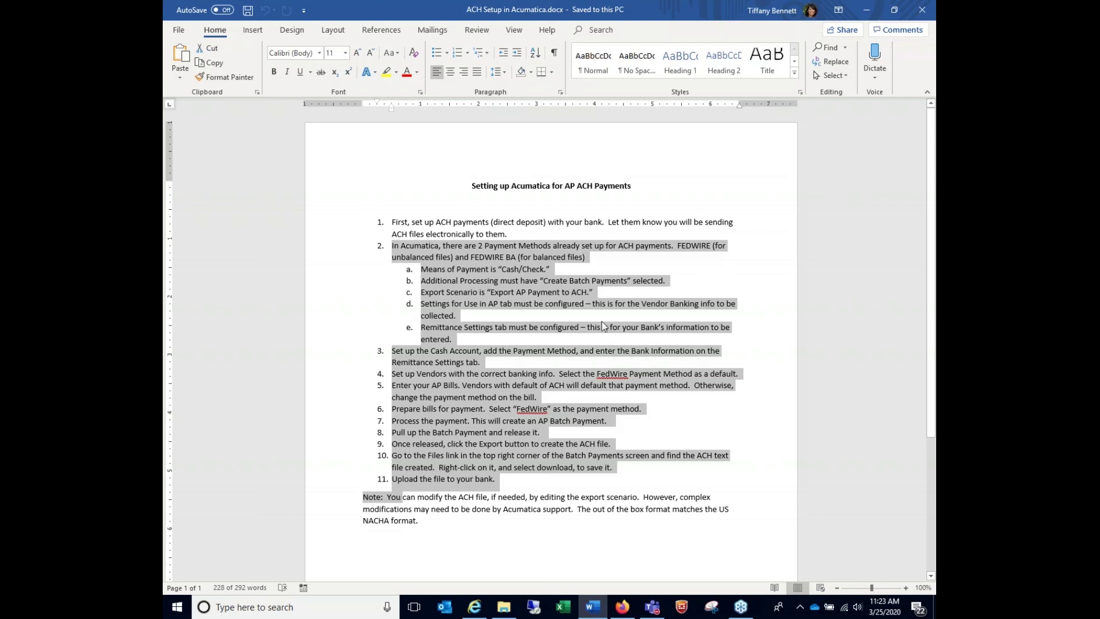
click(530, 483)
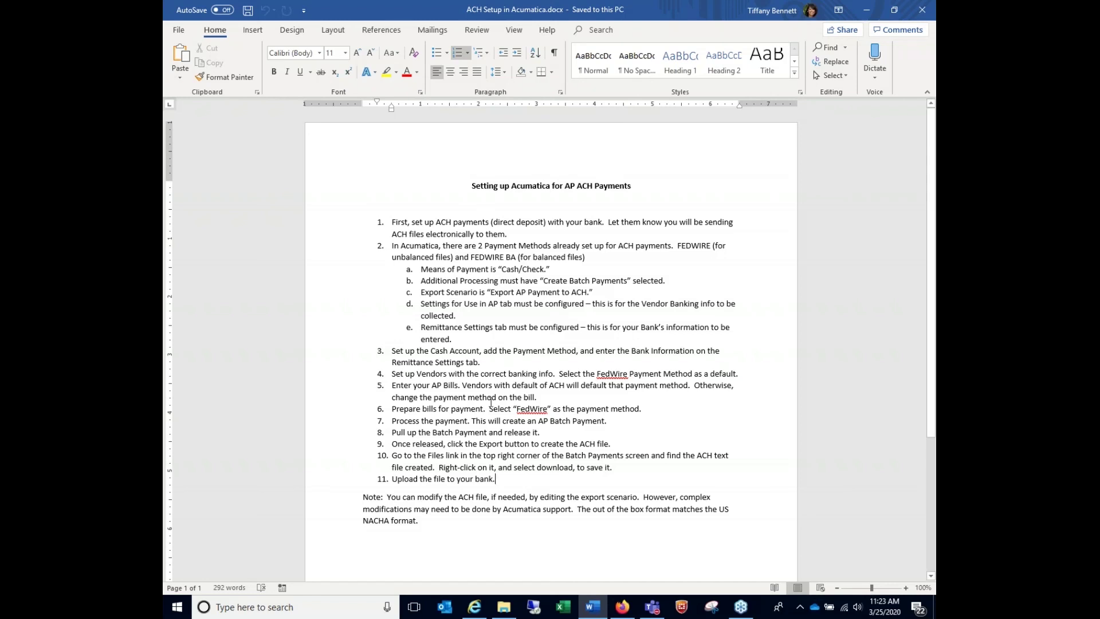
drag(508, 481, 392, 245)
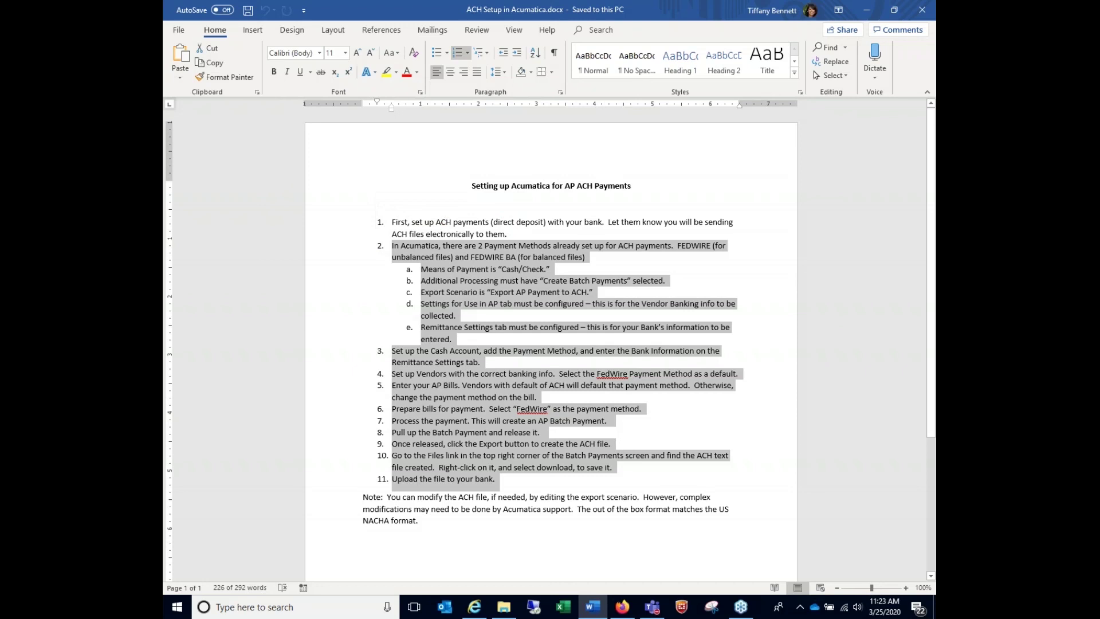
click(624, 536)
Open released batch payment 000017 from Payables > Batch Payments, leaving the vendor page
click(474, 607)
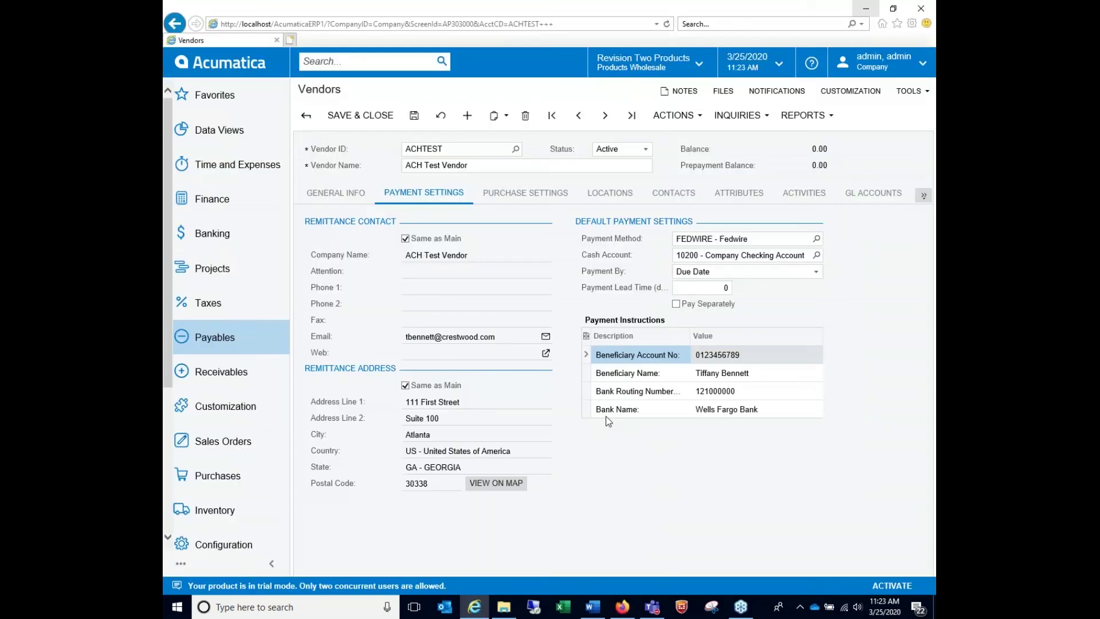
click(221, 348)
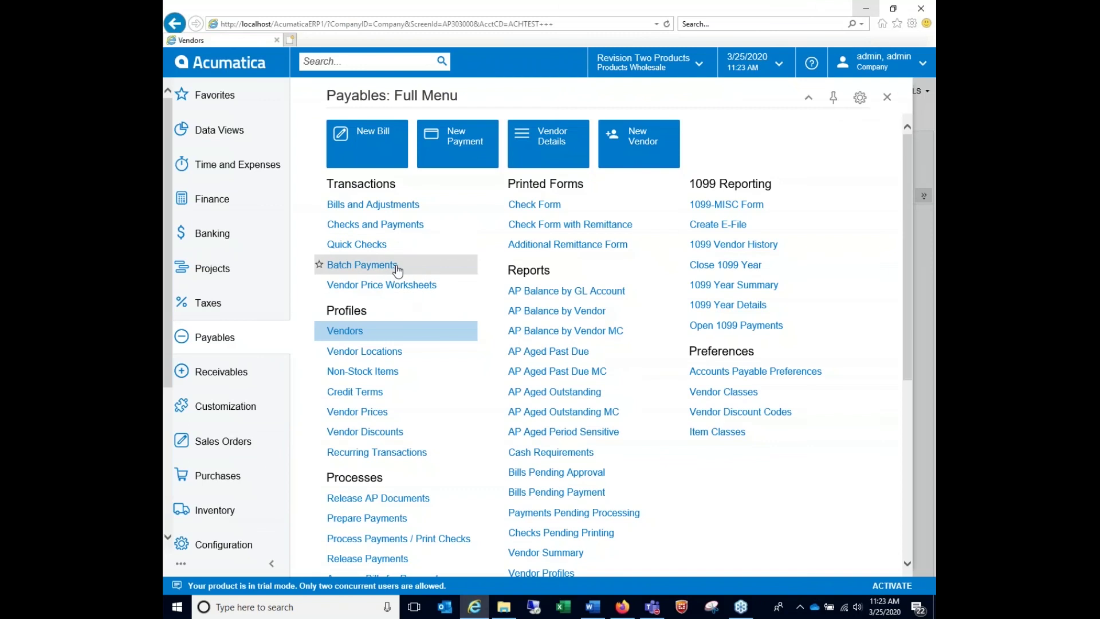
click(397, 268)
click(490, 306)
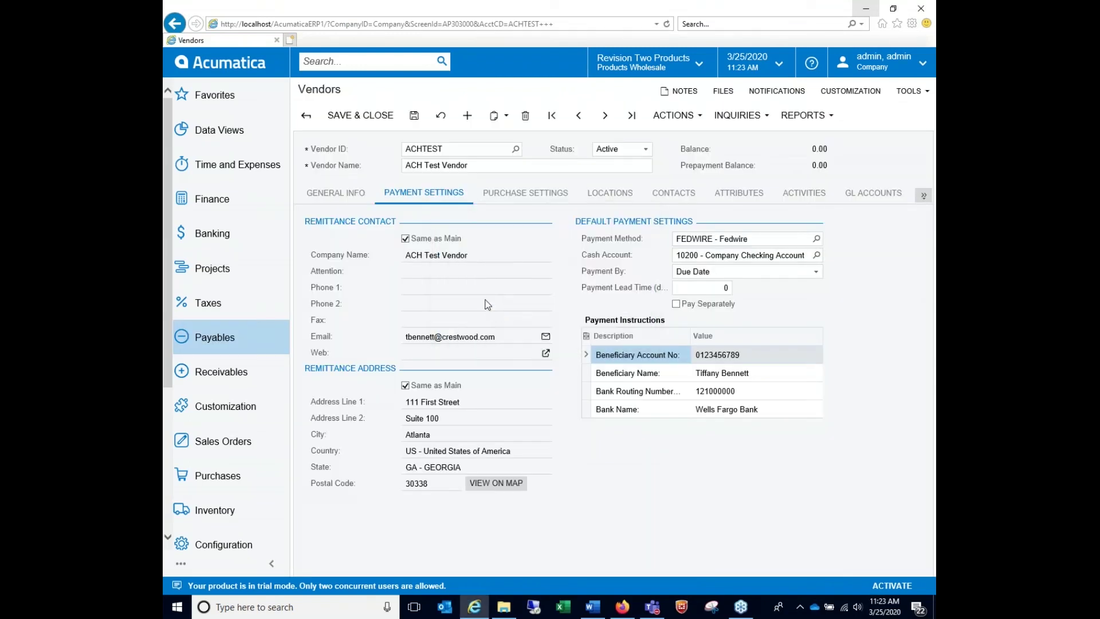
click(352, 193)
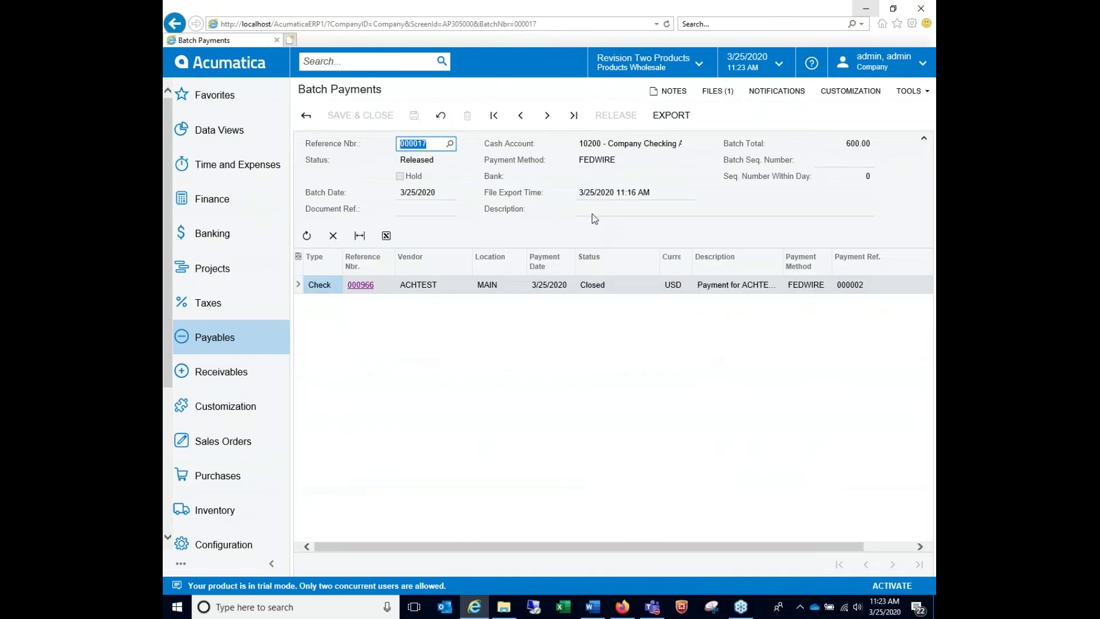
click(308, 116)
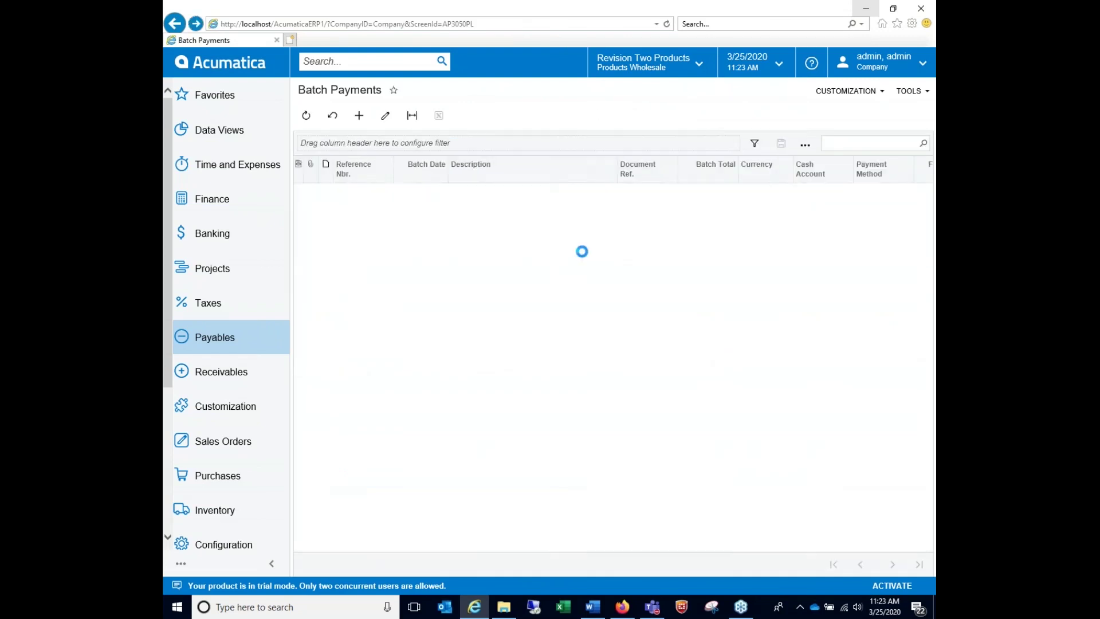
click(351, 192)
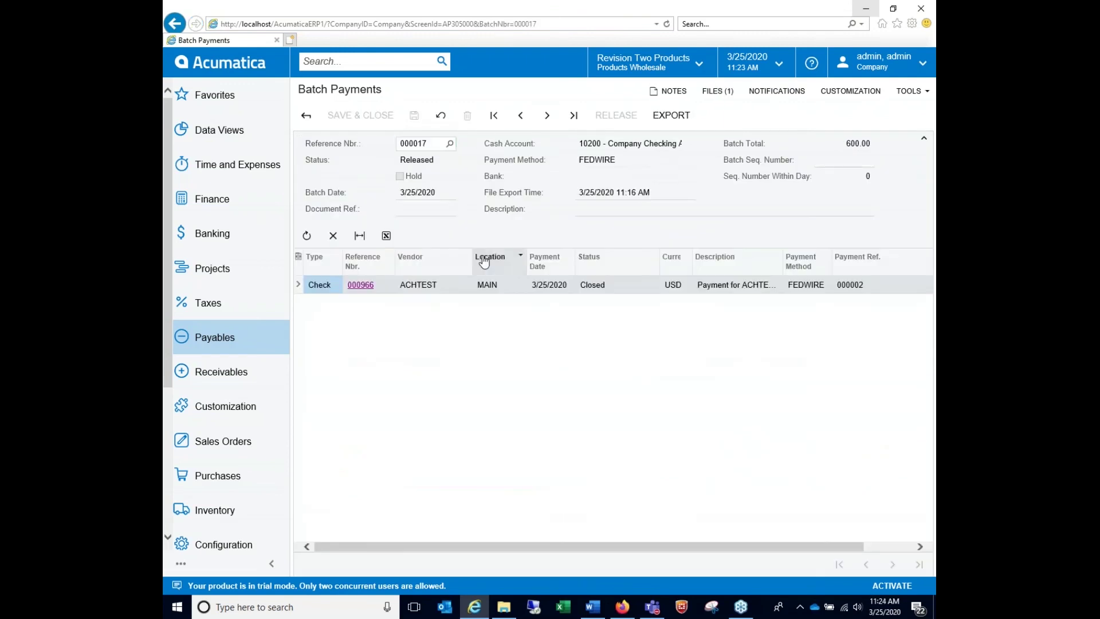
Export batch payment 000017 as an ACH file
click(687, 117)
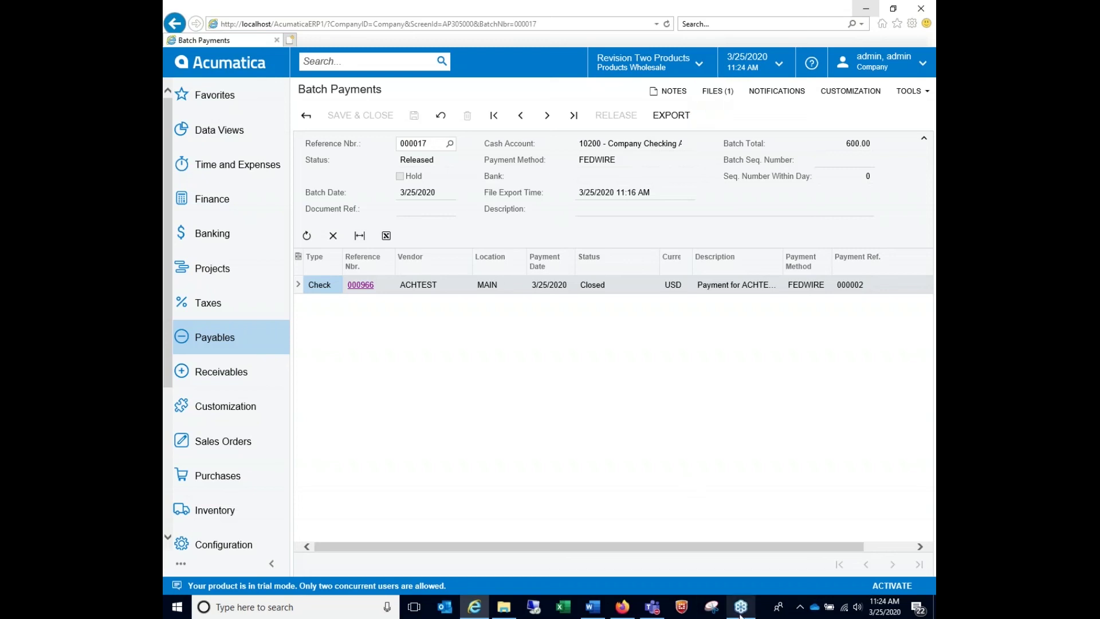
mouse_move(740, 615)
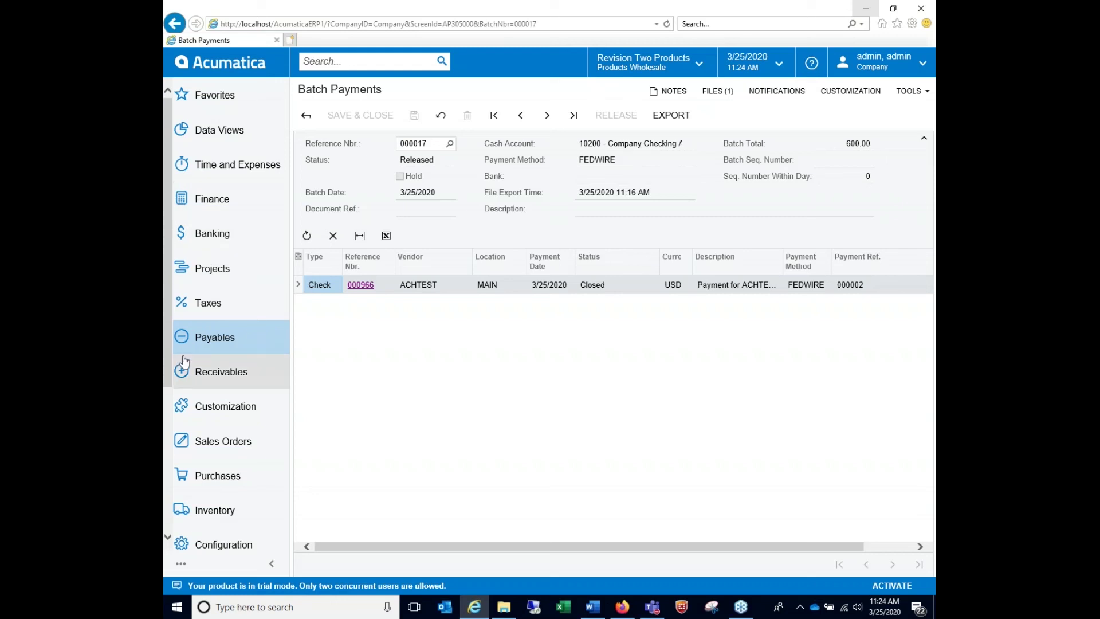
scroll(166, 479, down, 4)
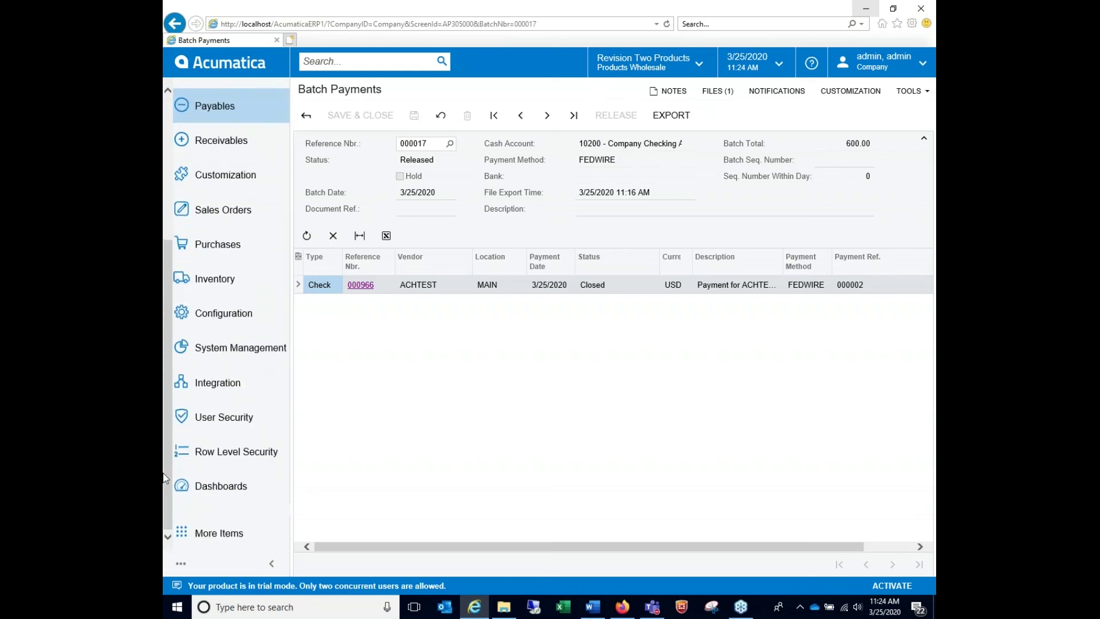
scroll(165, 478, up, 4)
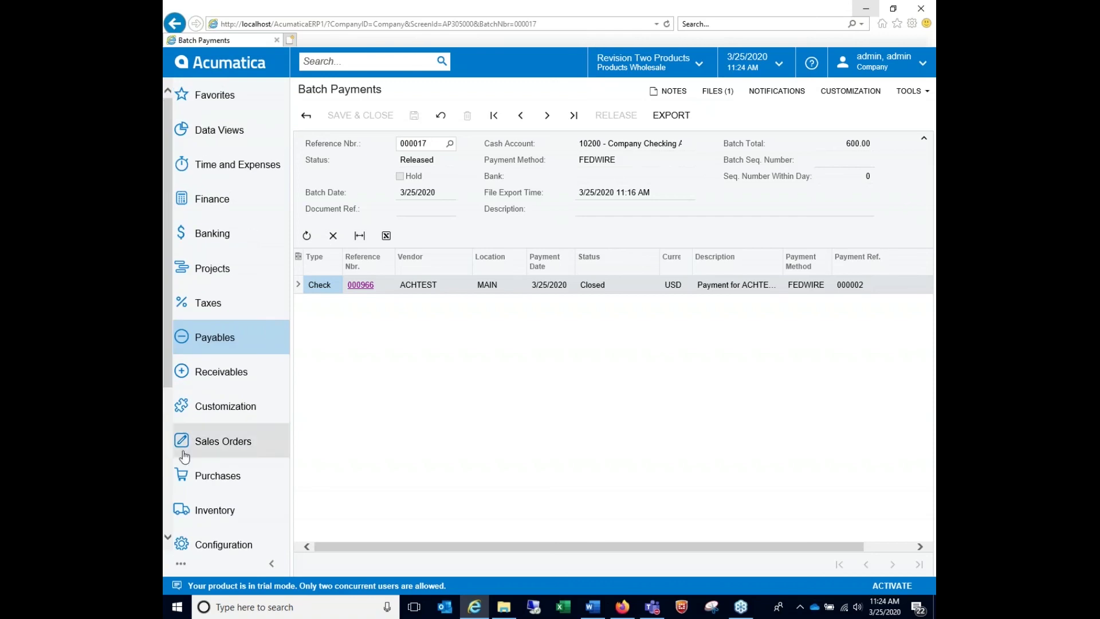
scroll(169, 522, down, 4)
Search System Management's Notification Templates for 'ach' and 'fed', then clear the search
click(240, 347)
click(598, 464)
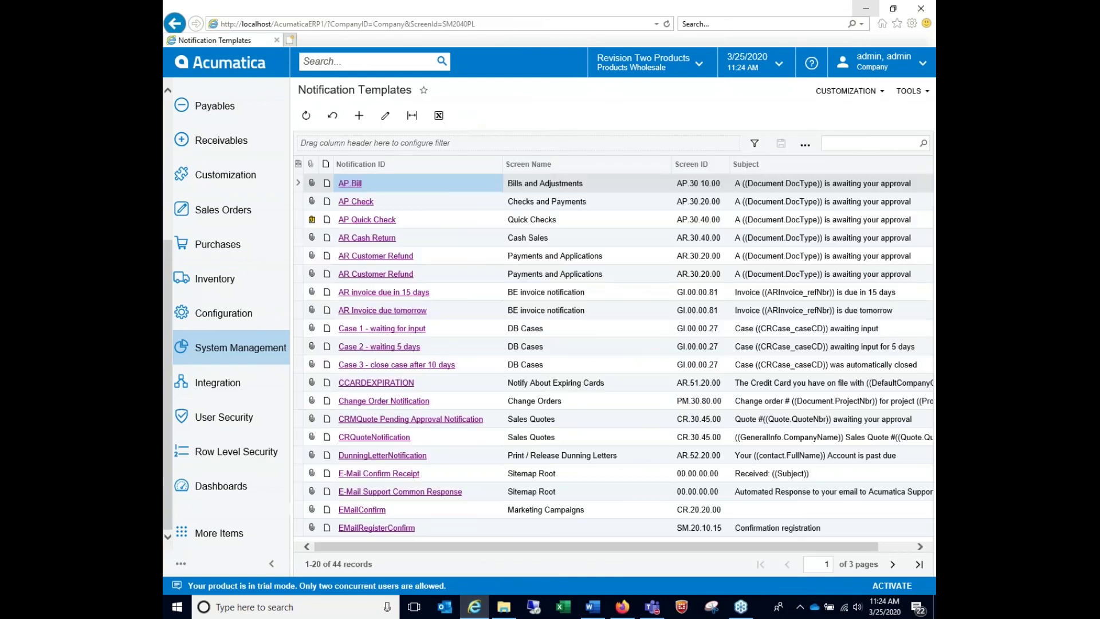
click(842, 140)
text(ach)
key(ctrl+a)
text(fed)
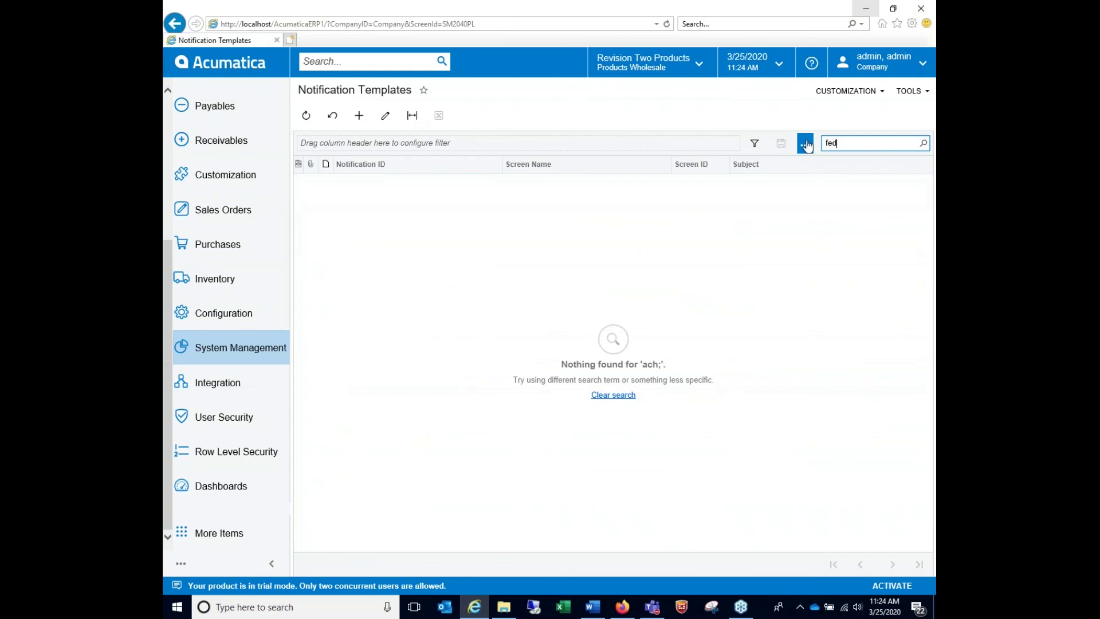
key(BackSpace)
key(BackSpace)
key(BackSpace)
scroll(241, 388, up, 4)
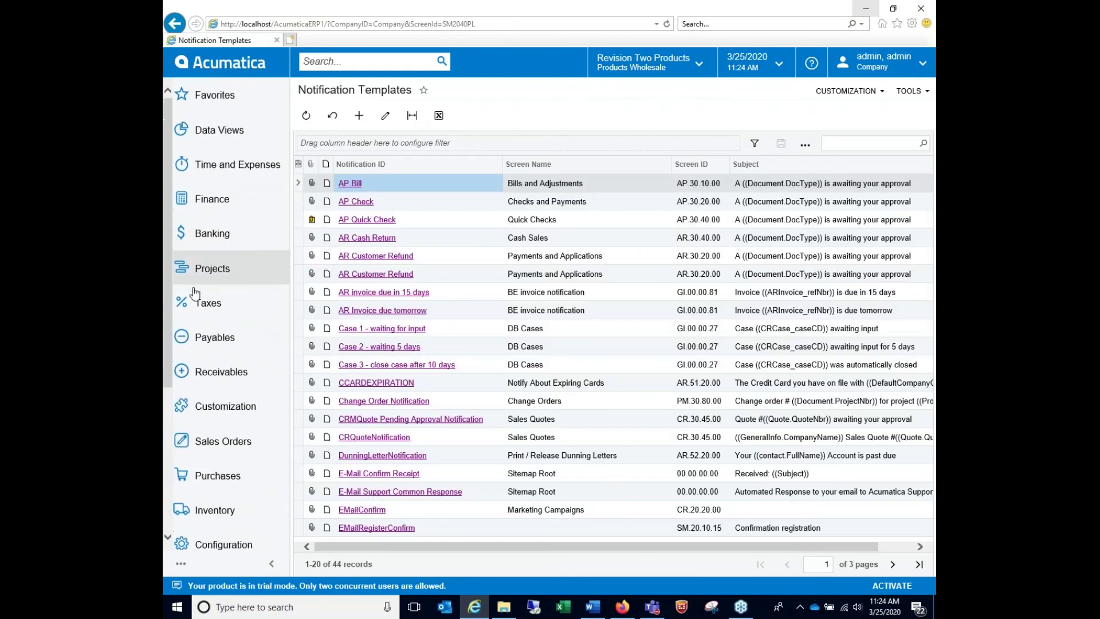
Open vendor ACHTEST from Payables > Vendors
click(232, 343)
click(400, 328)
click(368, 194)
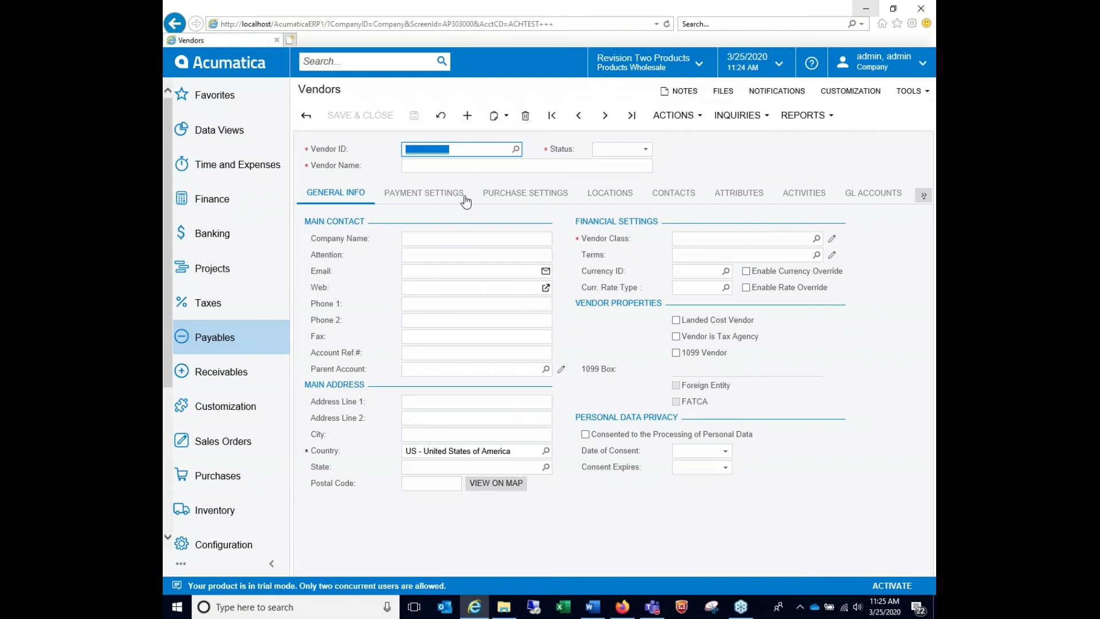
click(455, 198)
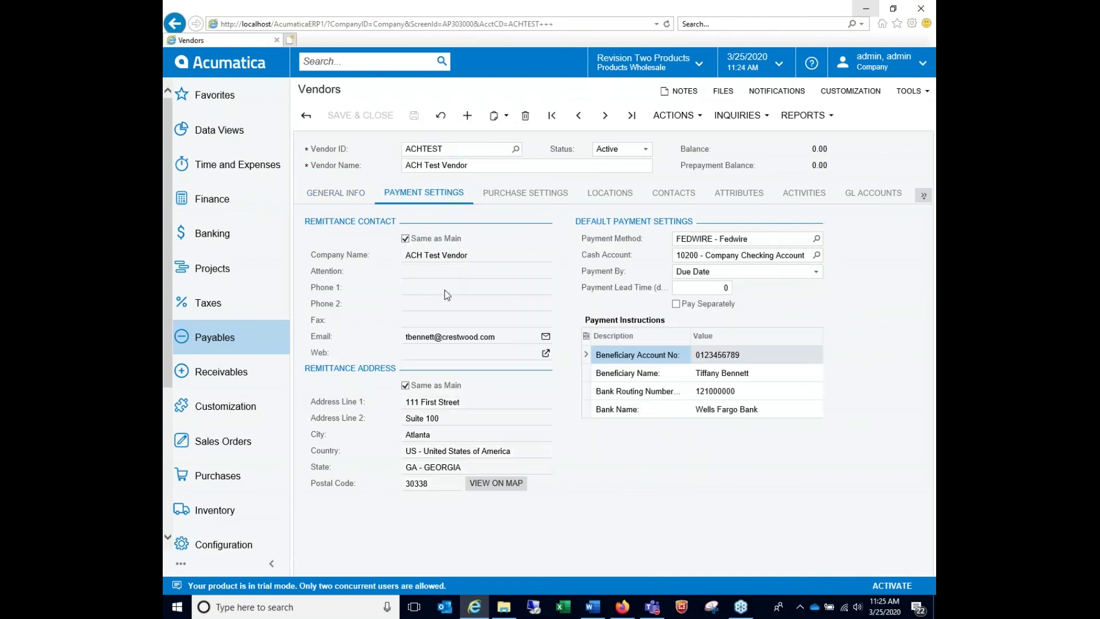
click(450, 335)
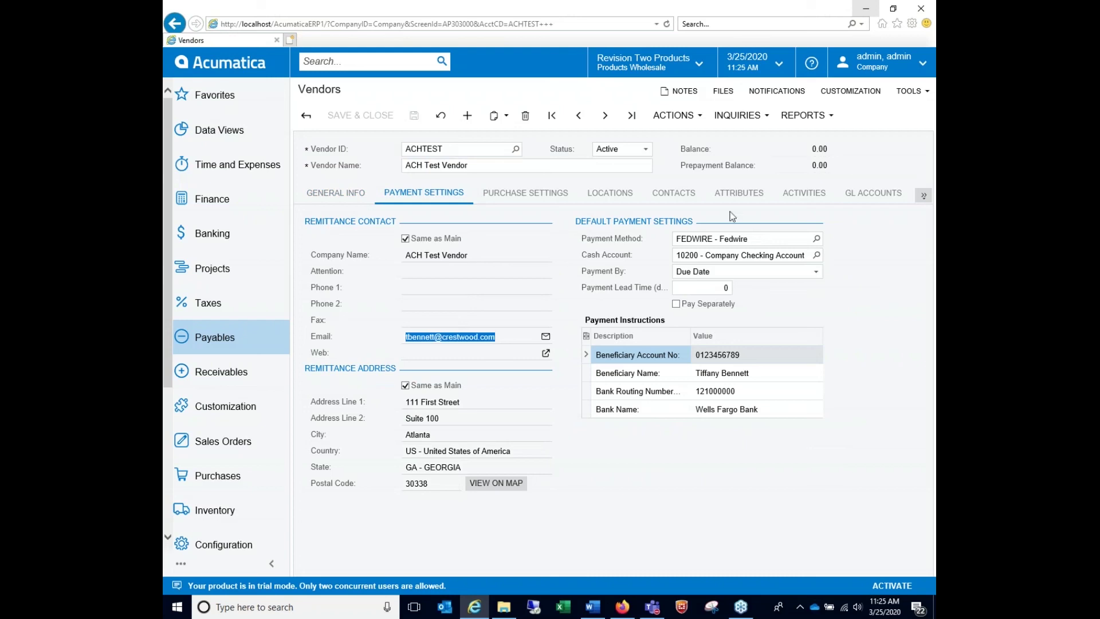
click(924, 198)
click(887, 220)
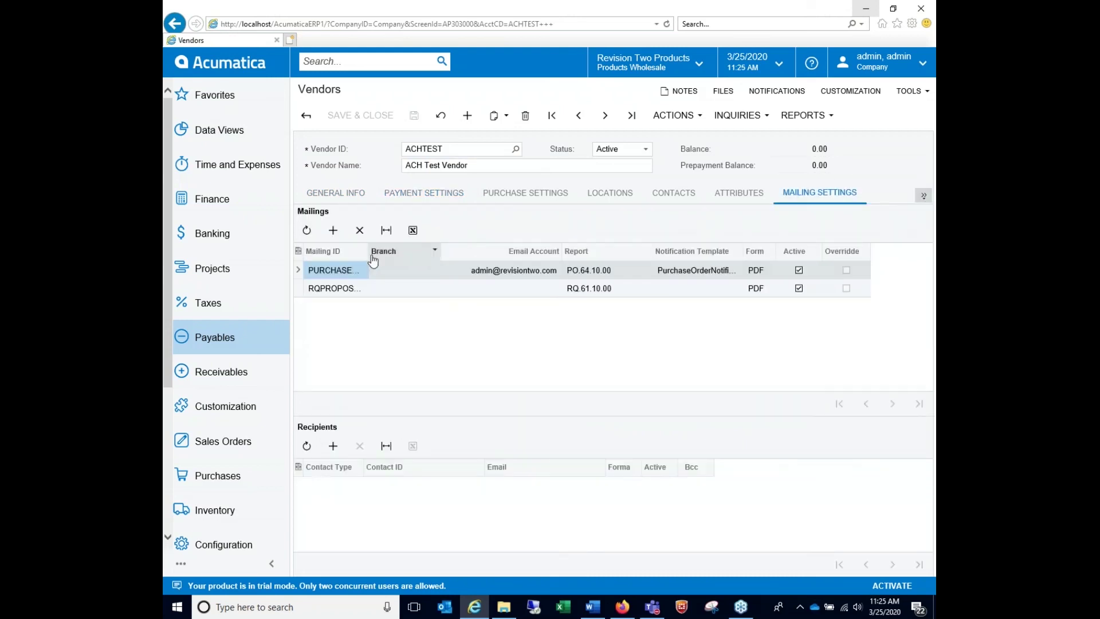
click(332, 230)
click(372, 306)
click(620, 327)
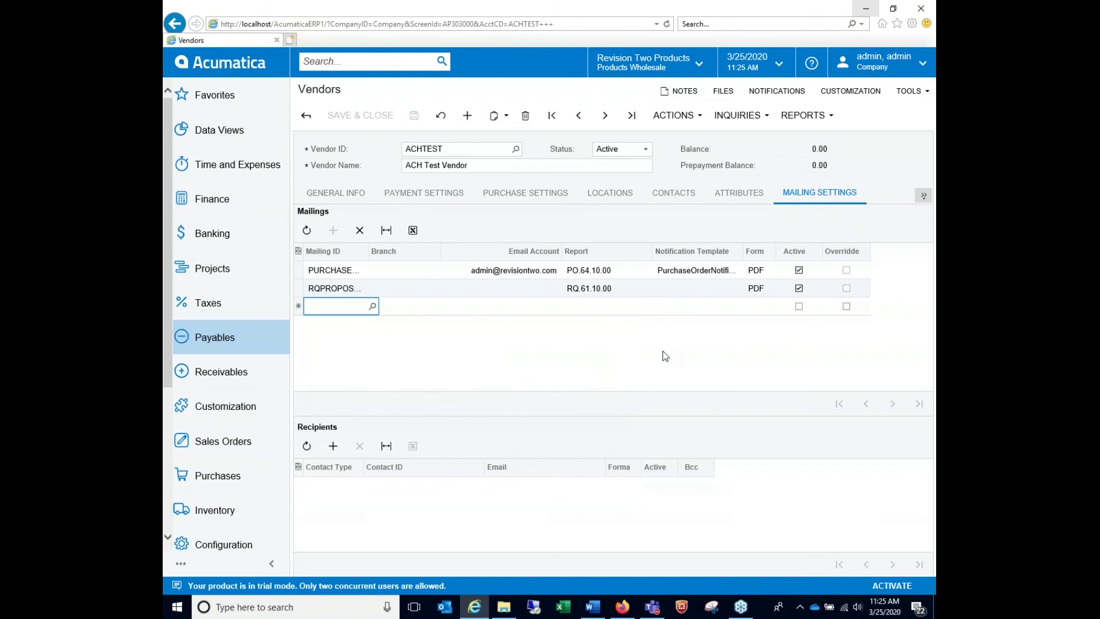
click(452, 198)
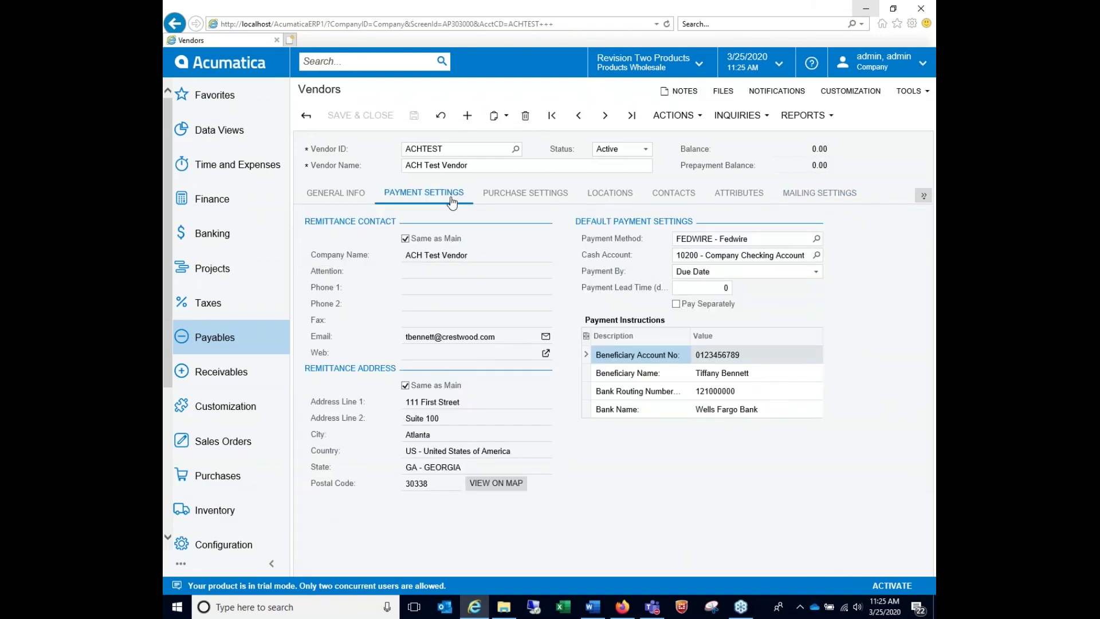
click(484, 198)
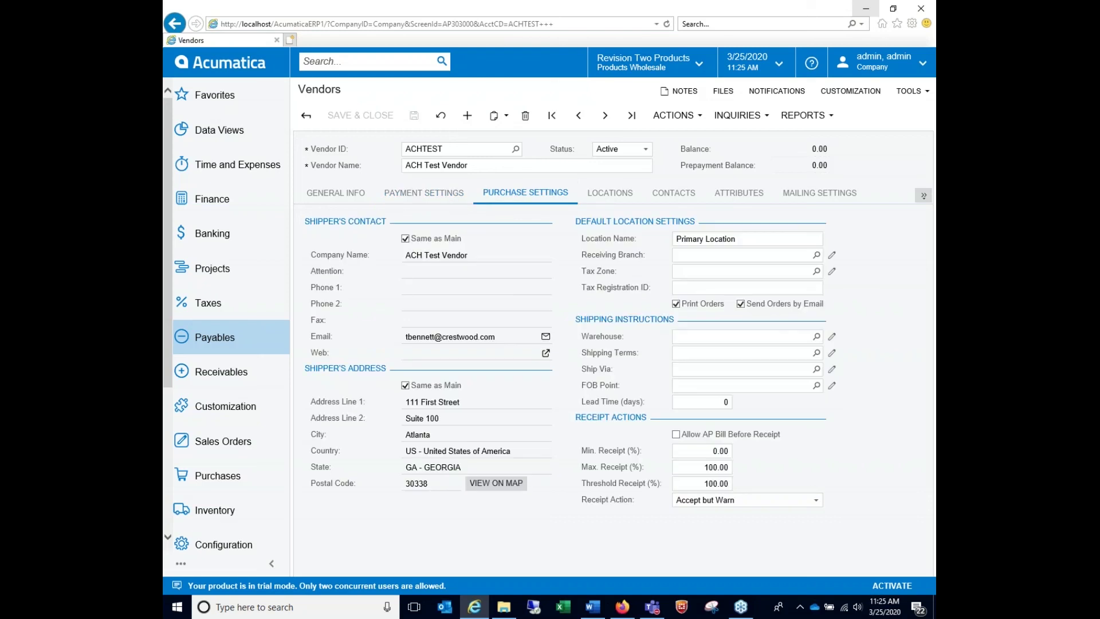
click(611, 194)
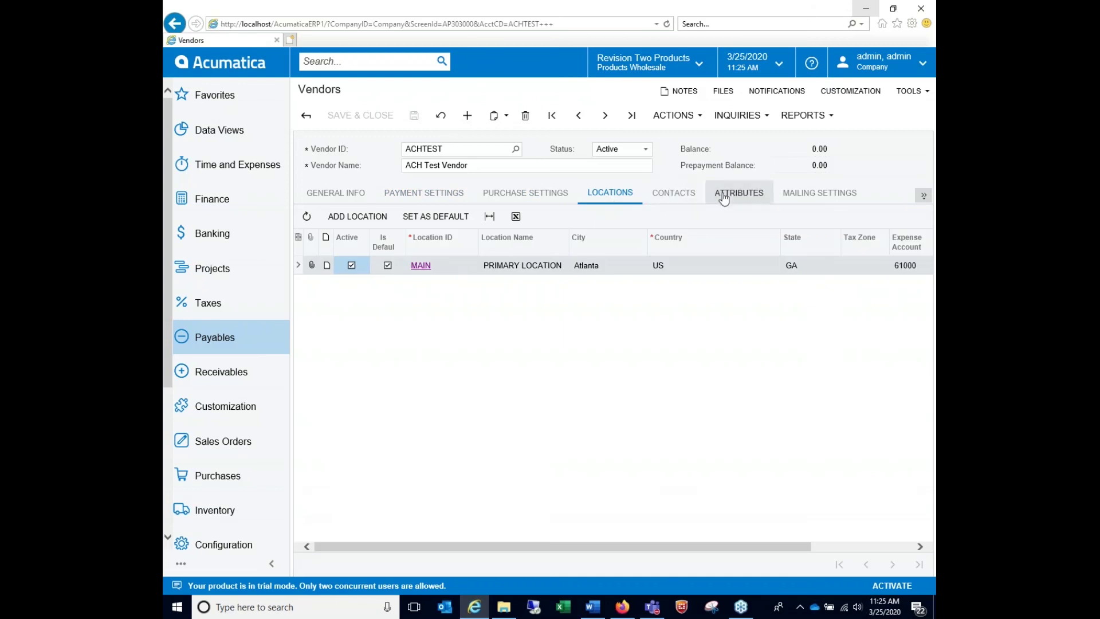
click(672, 197)
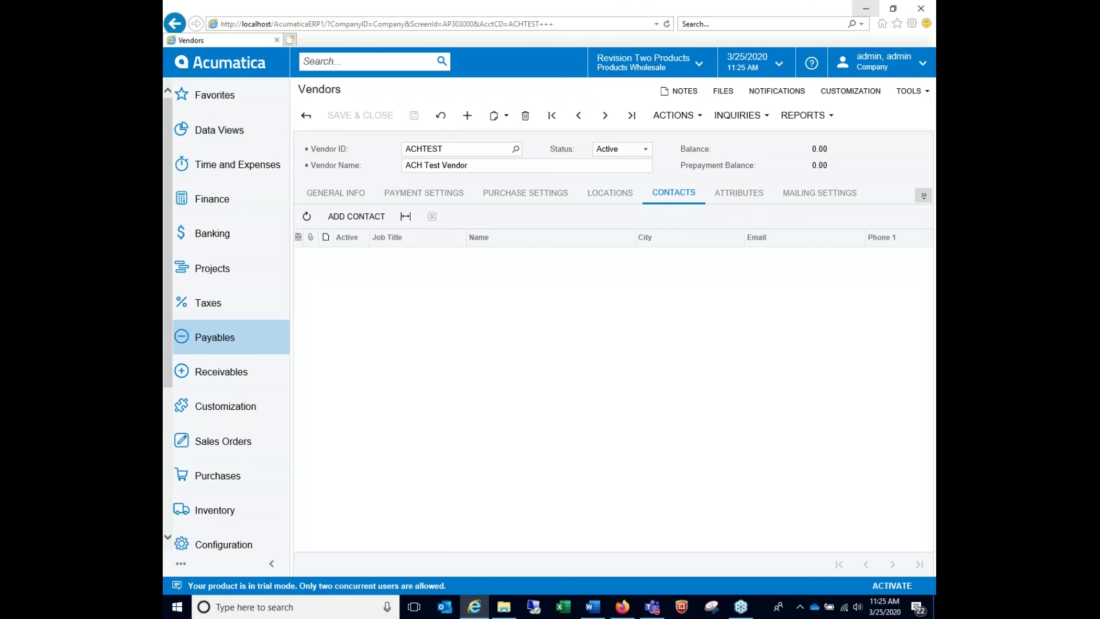
click(739, 193)
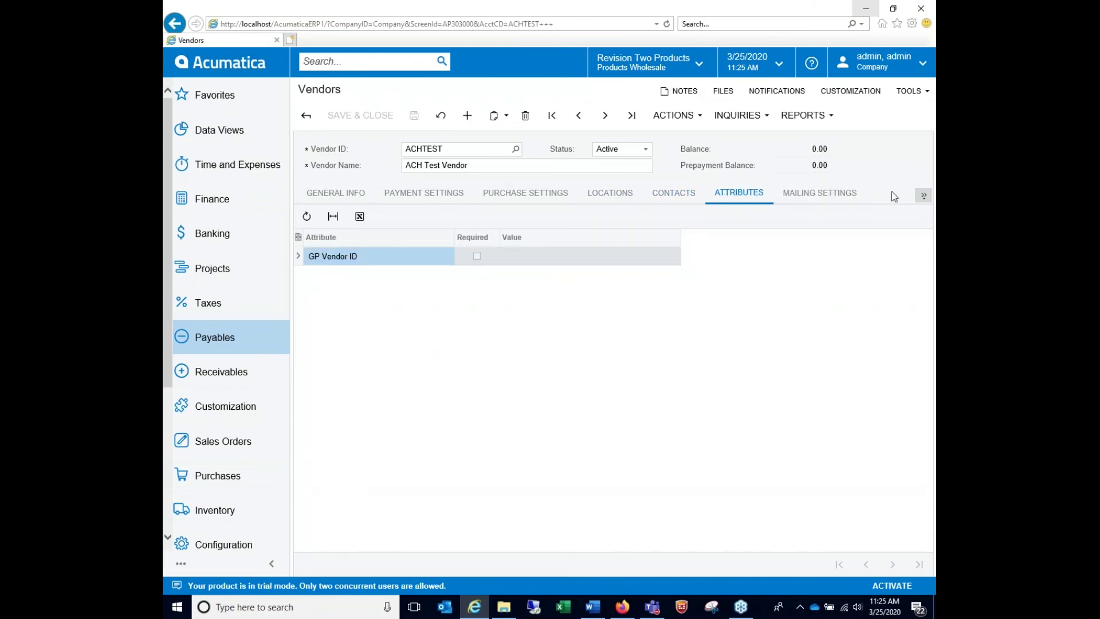
click(814, 196)
click(348, 194)
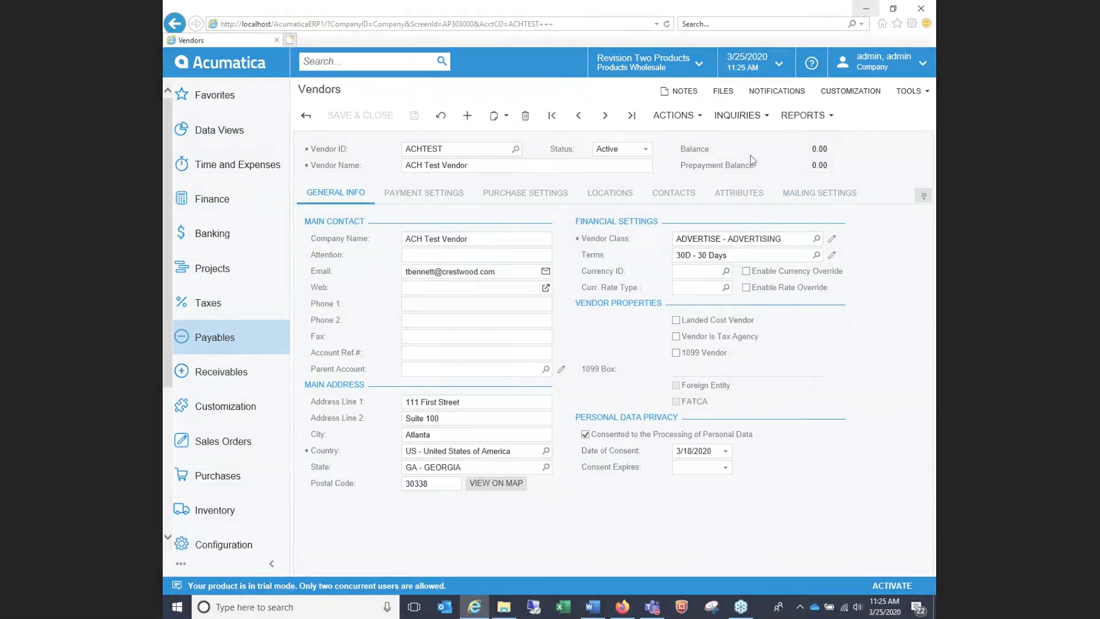